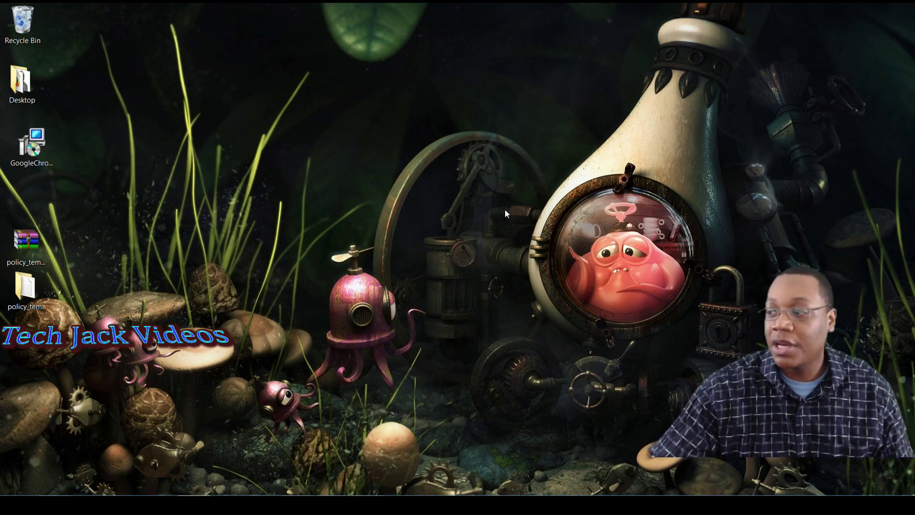
# Copy the GoogleChromeStandaloneEnterprise.msi installer from the host desktop to the desktop of the SQL SCCM2012 virtual machine.
pyautogui.click(32, 145)
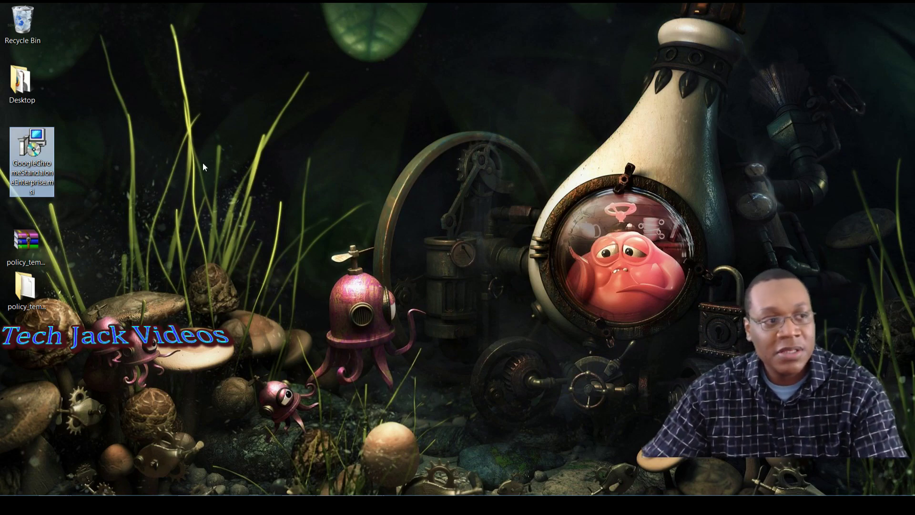
pyautogui.moveTo(334, 505)
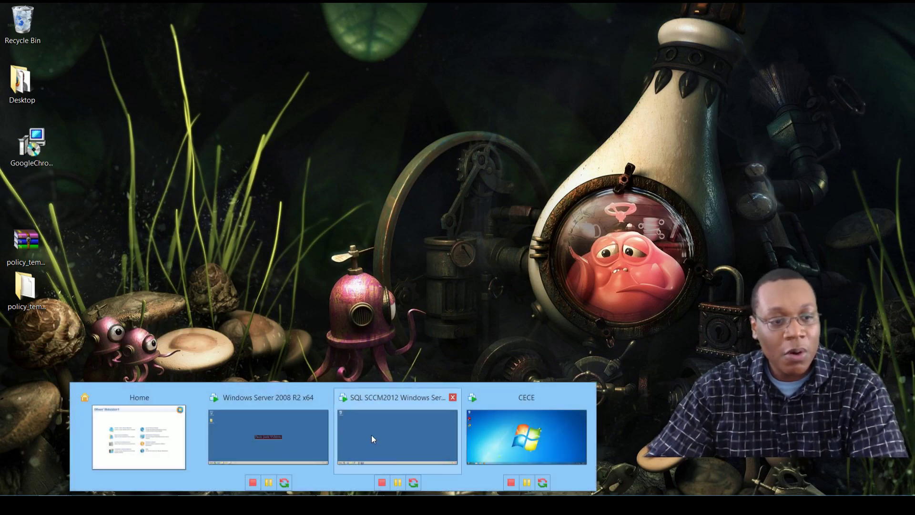
pyautogui.click(371, 435)
pyautogui.hotkey('ctrl', 'v')
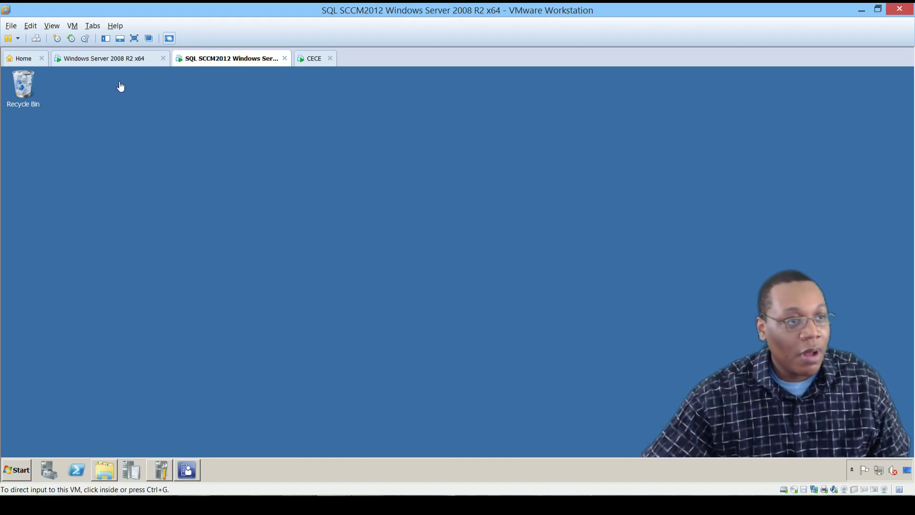
# Switch to the Windows Server 2008 R2 x64 virtual machine and open the corp.viamonstra.com Default Domain Policy for editing.
pyautogui.click(108, 60)
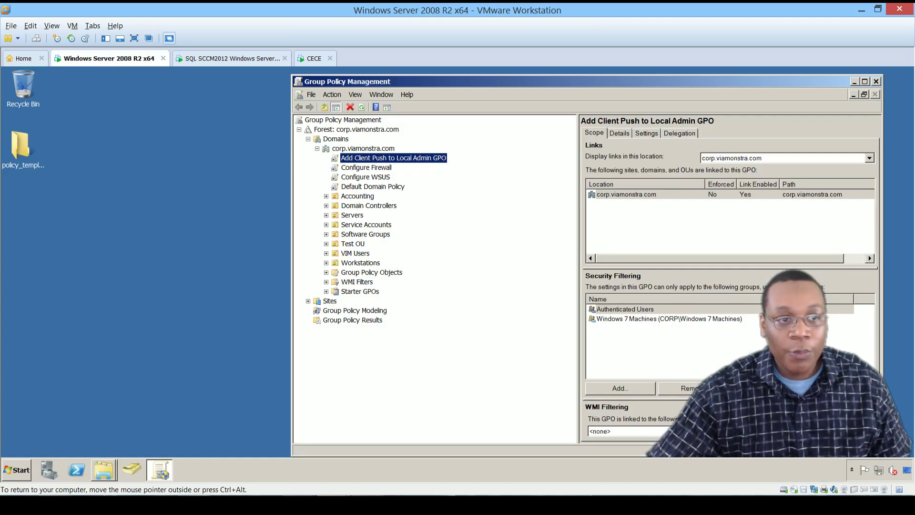
pyautogui.click(363, 149)
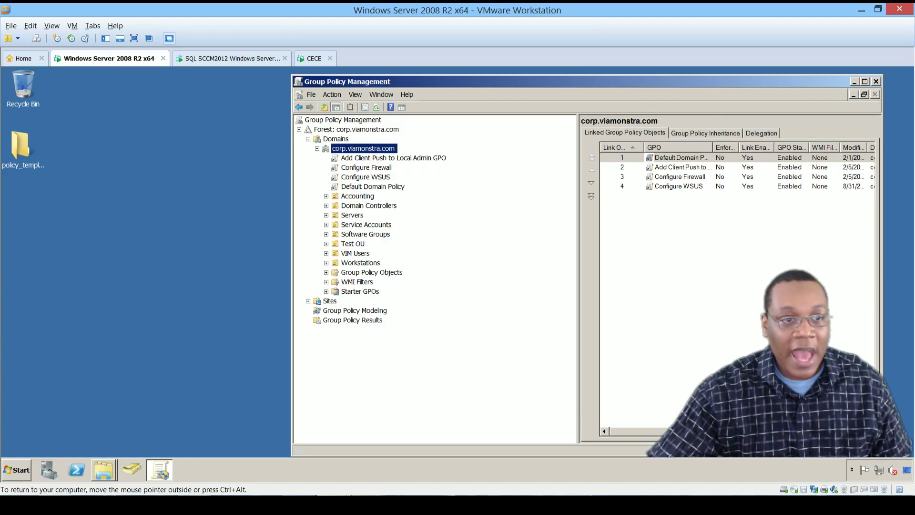
pyautogui.rightClick(664, 158)
pyautogui.click(680, 160)
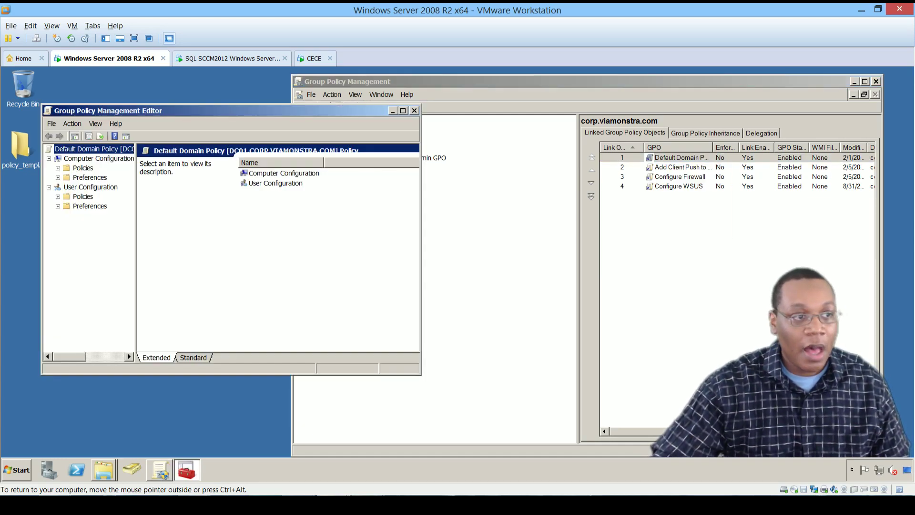
# Open the Google Chrome policy folder under the Computer Configuration administrative templates.
pyautogui.click(67, 196)
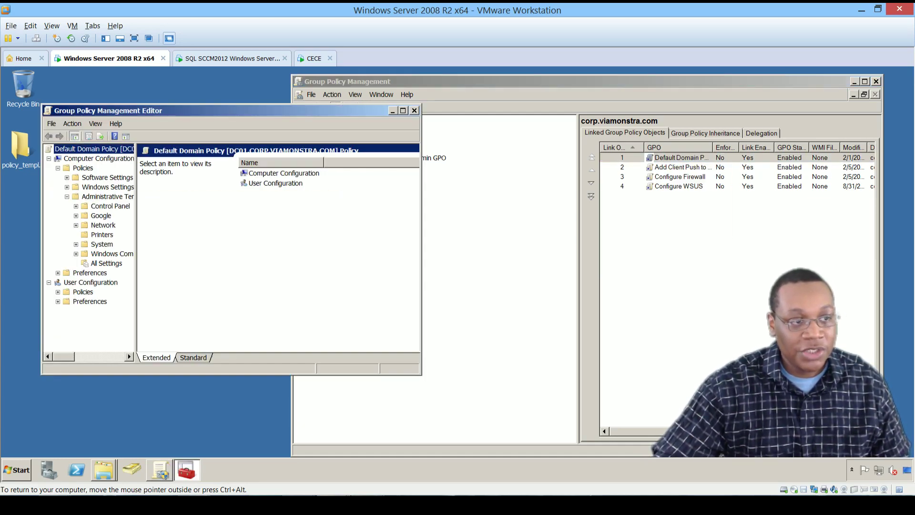
pyautogui.click(101, 215)
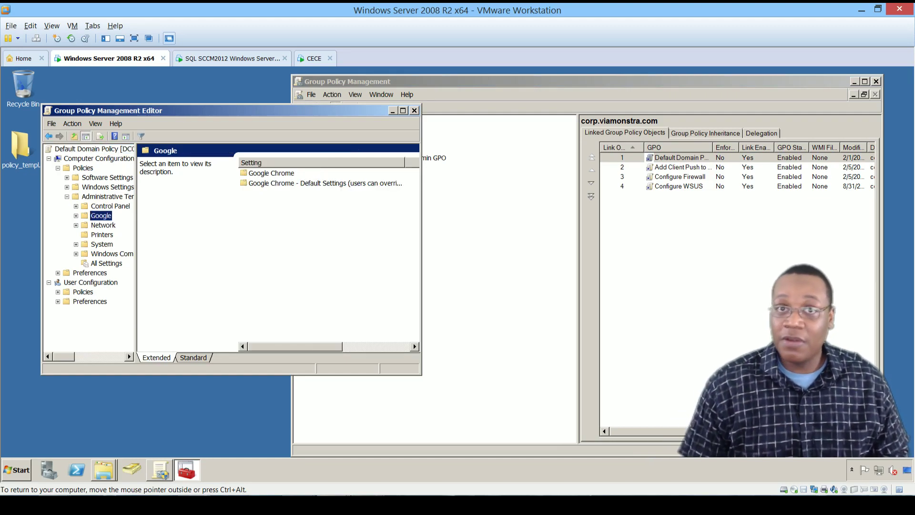
pyautogui.click(271, 173)
pyautogui.press('Return')
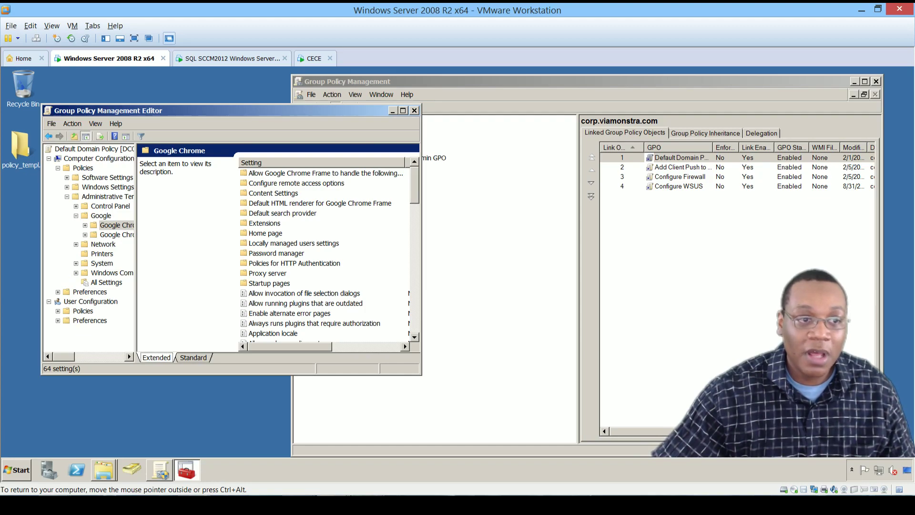
# Review the Google Chrome policy settings, including the Enable AutoFill description, and minimise the policy editor.
pyautogui.scroll(5, 325, 252)
pyautogui.moveTo(422, 375); pyautogui.dragTo(585, 411)
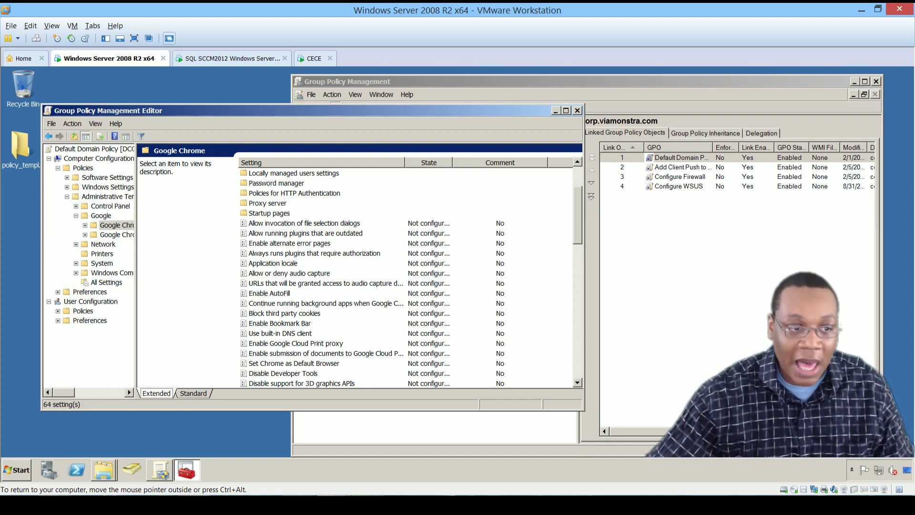
pyautogui.click(269, 293)
pyautogui.scroll(-1, 406, 277)
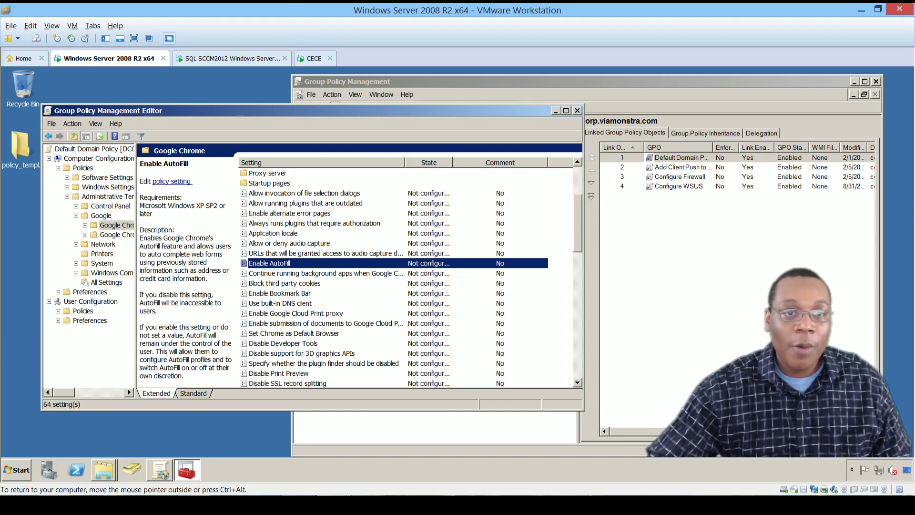
pyautogui.press('super+Down')
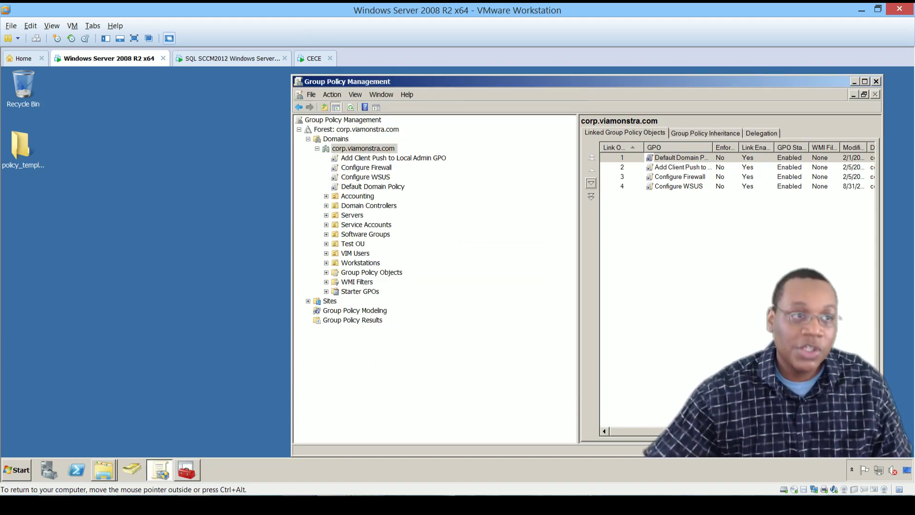
# Switch to the SQL SCCM2012 virtual machine and cut the GoogleChromeStandaloneEnterprise installer from its desktop.
pyautogui.click(265, 59)
pyautogui.hotkey('ctrl', 'g')
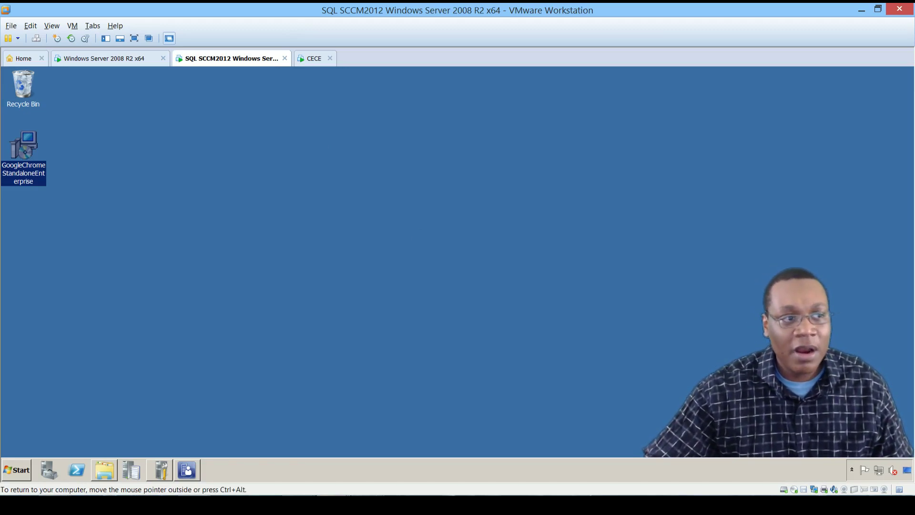
pyautogui.rightClick(38, 145)
pyautogui.rightClick(33, 143)
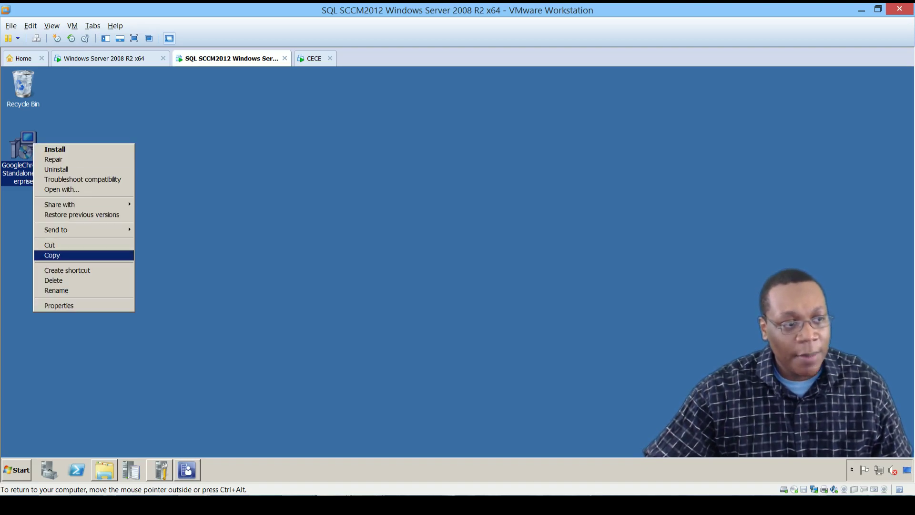
pyautogui.click(50, 245)
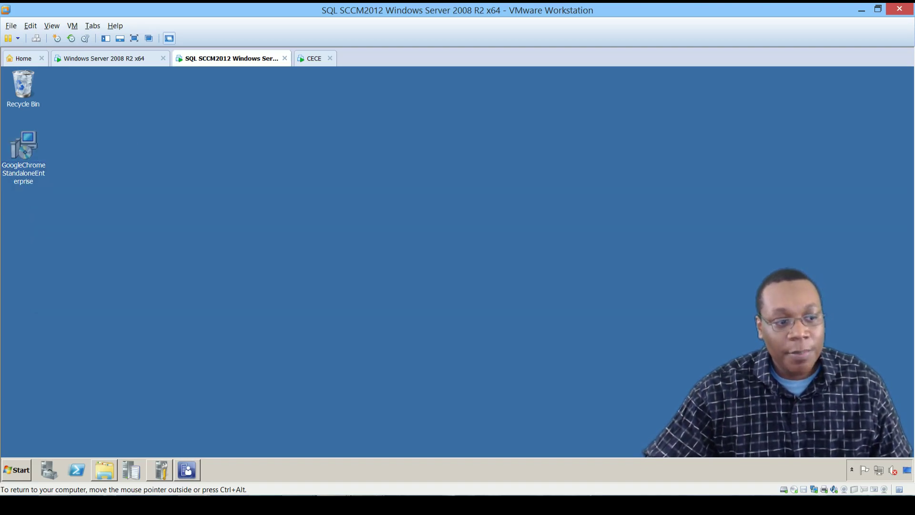
# Check the path of the Software folder in the file browser and open the Sources folder on the D: drive.
pyautogui.click(104, 470)
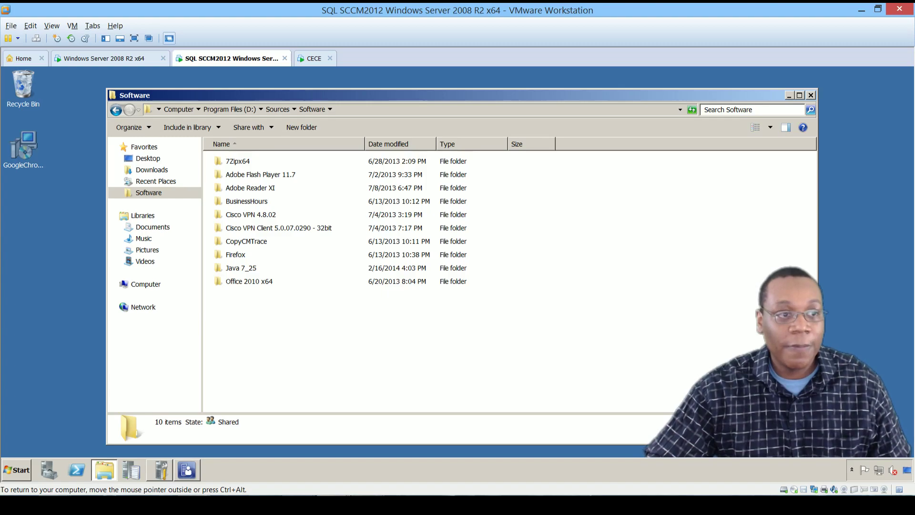
pyautogui.click(415, 110)
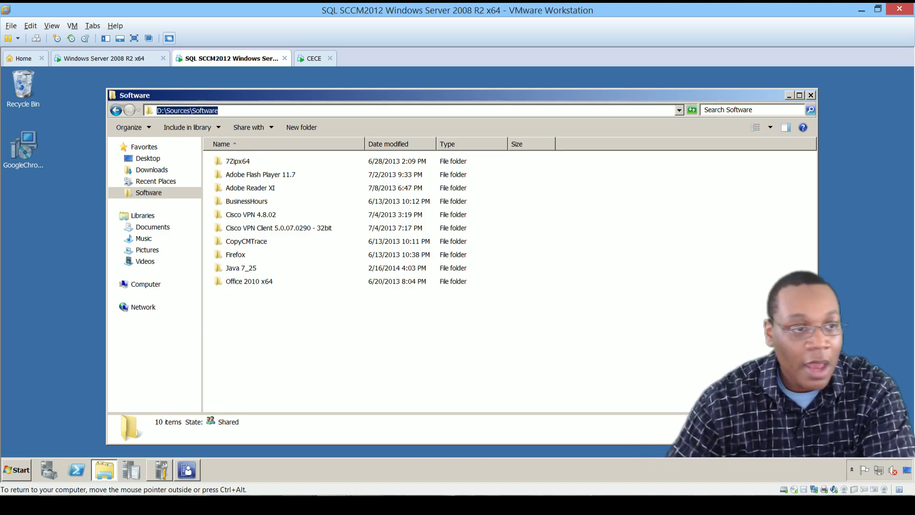
pyautogui.press('Escape')
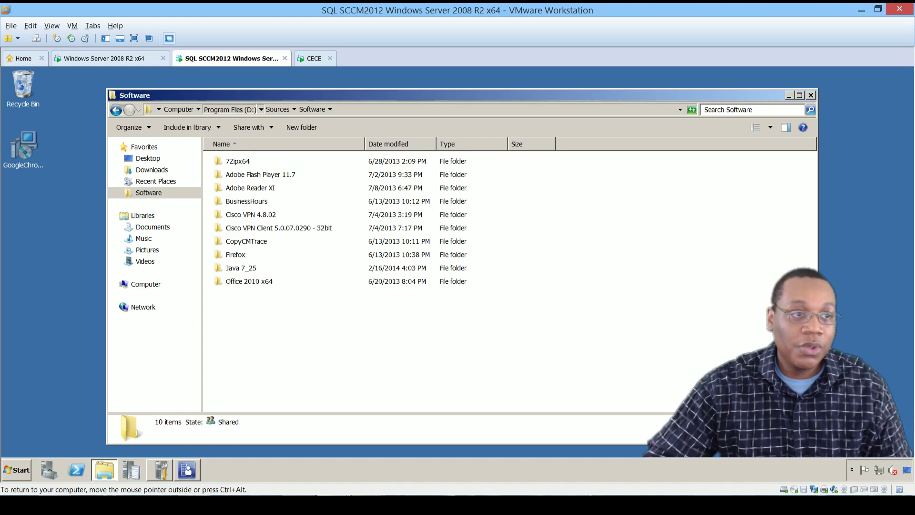
pyautogui.click(230, 109)
pyautogui.click(179, 110)
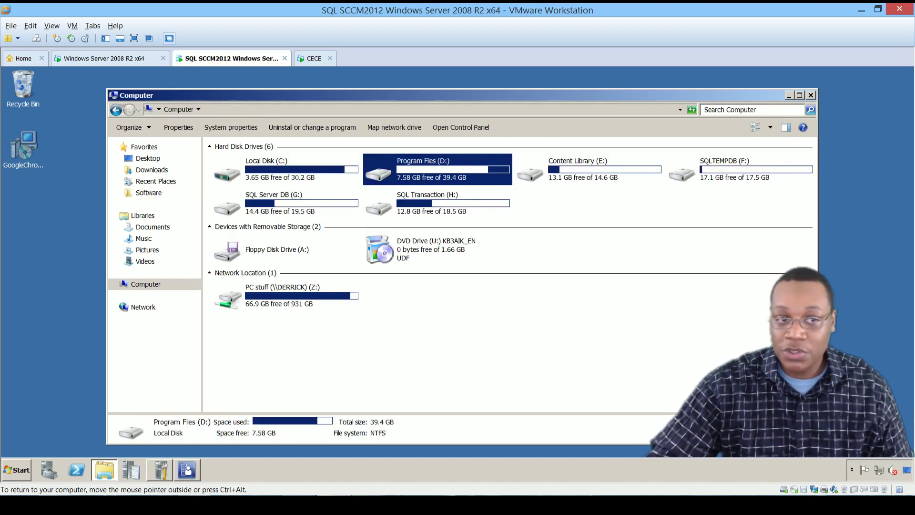
pyautogui.press('Return')
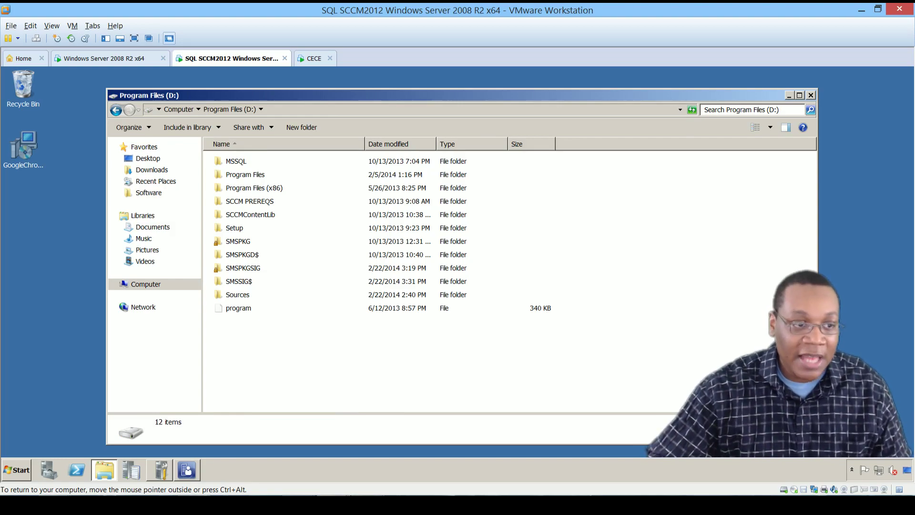
pyautogui.doubleClick(238, 295)
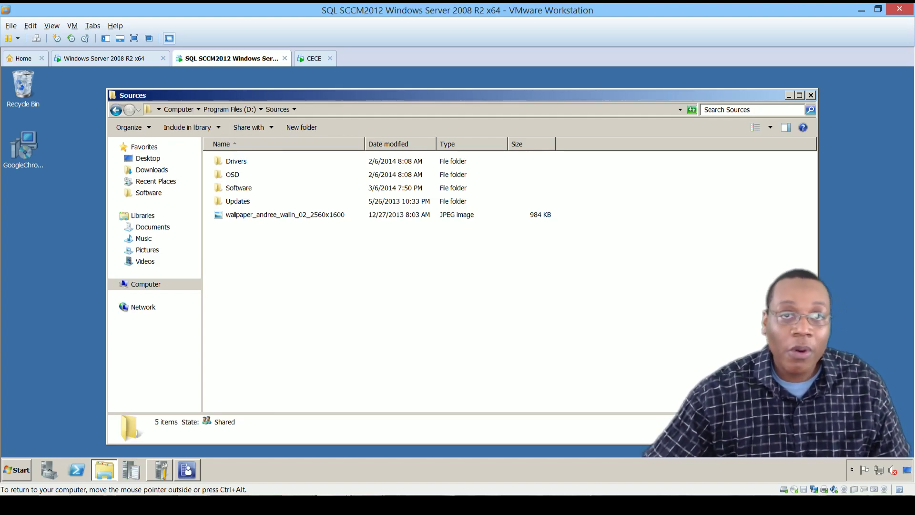
pyautogui.click(17, 470)
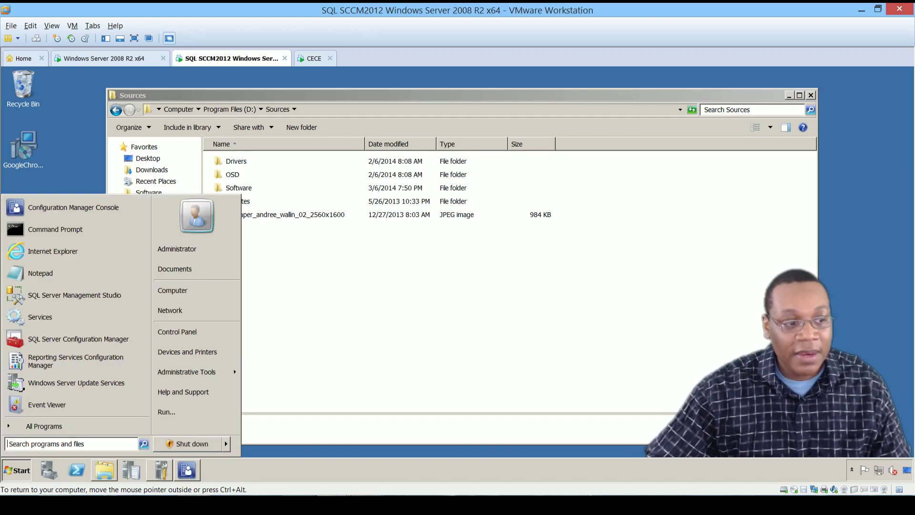
pyautogui.write('\\\\')
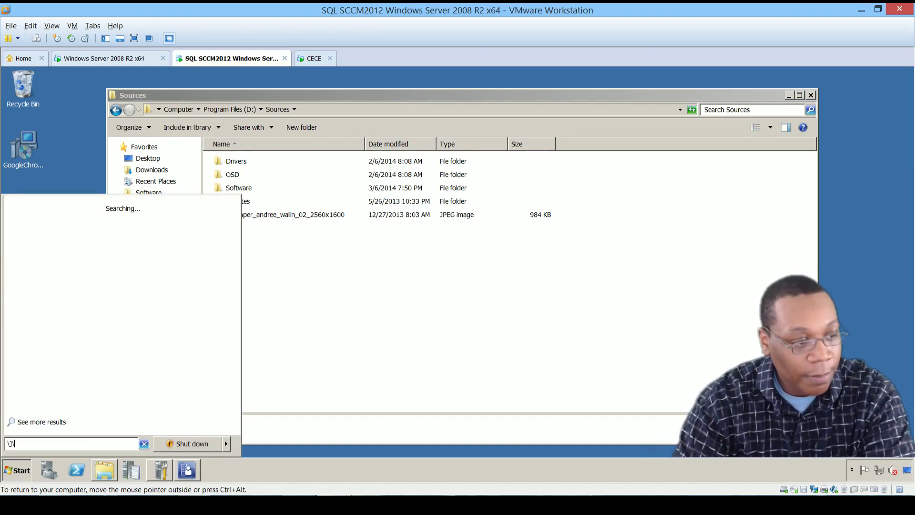
pyautogui.press('BackSpace')
pyautogui.press('BackSpace')
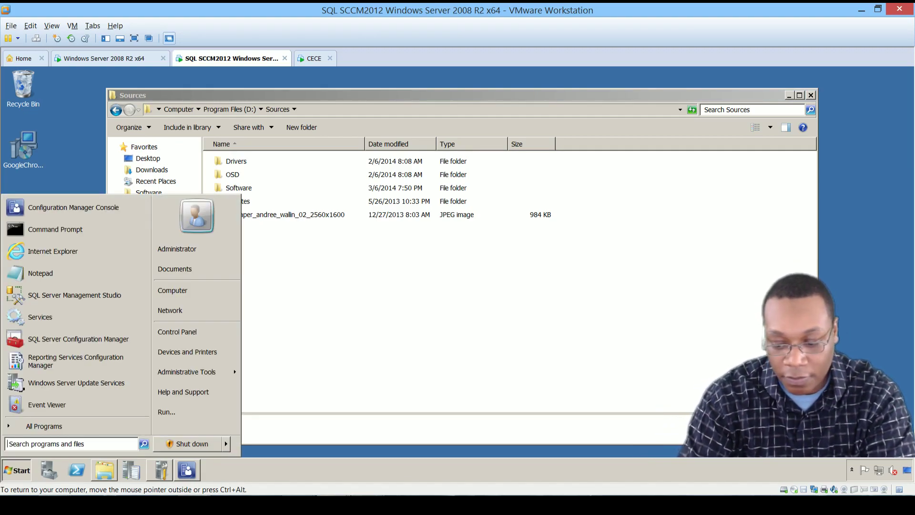
pyautogui.write('\\\\')
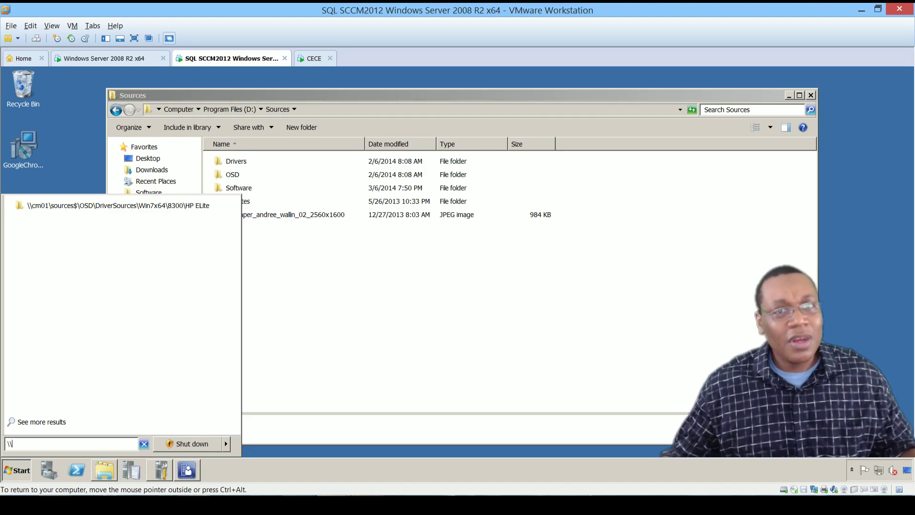
pyautogui.press('Escape')
# Create a folder named Google Chrome inside the Software folder and move the cut Chrome installer into it.
pyautogui.doubleClick(239, 188)
pyautogui.rightClick(248, 334)
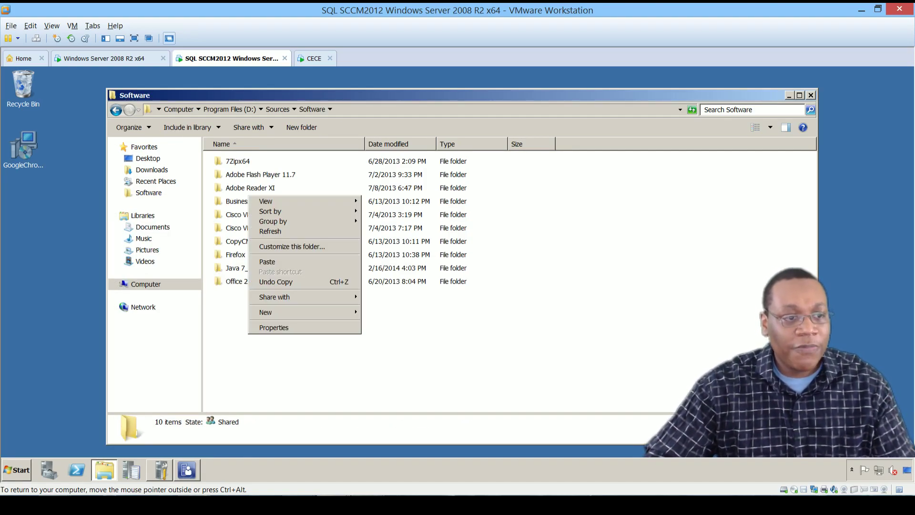
pyautogui.press('w')
pyautogui.write('fGoogle Chrome')
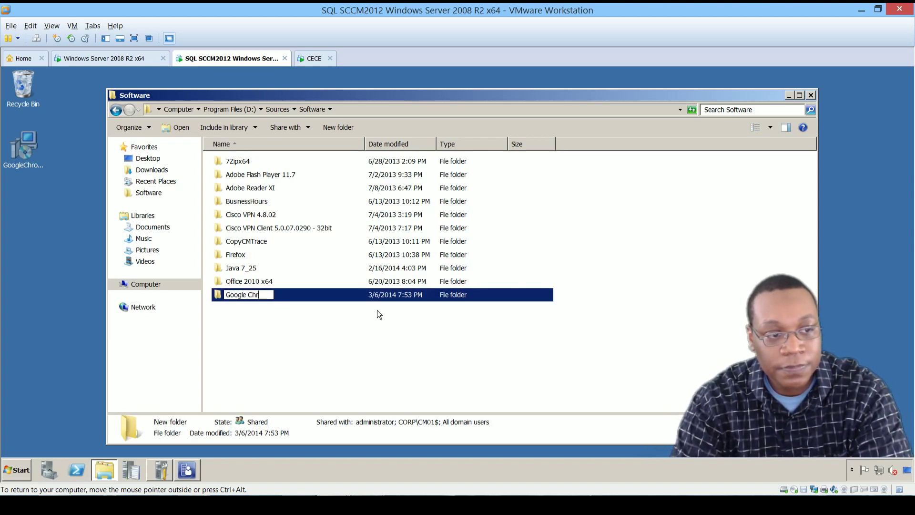
pyautogui.press('Return')
pyautogui.press('Return')
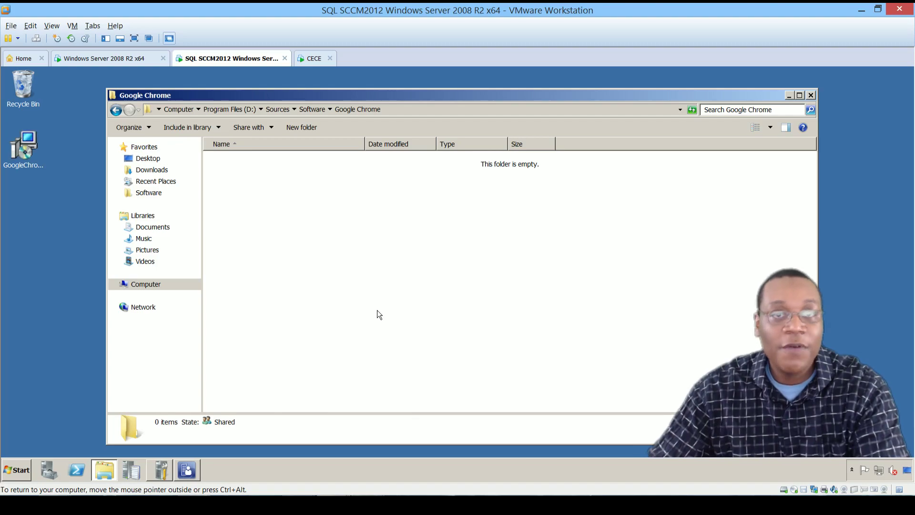
pyautogui.hotkey('ctrl', 'v')
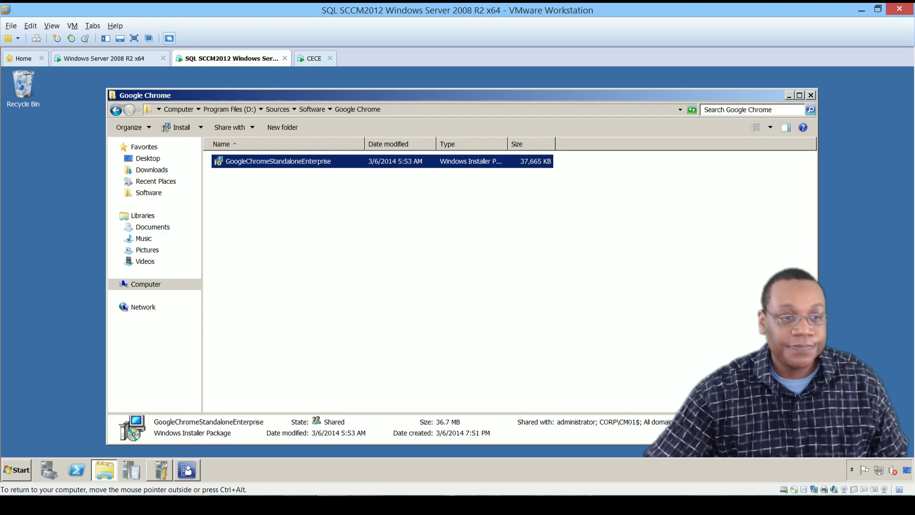
pyautogui.click(333, 239)
# Switch to the Configuration Manager console and open Packages under Application Management in the Software Library.
pyautogui.click(187, 470)
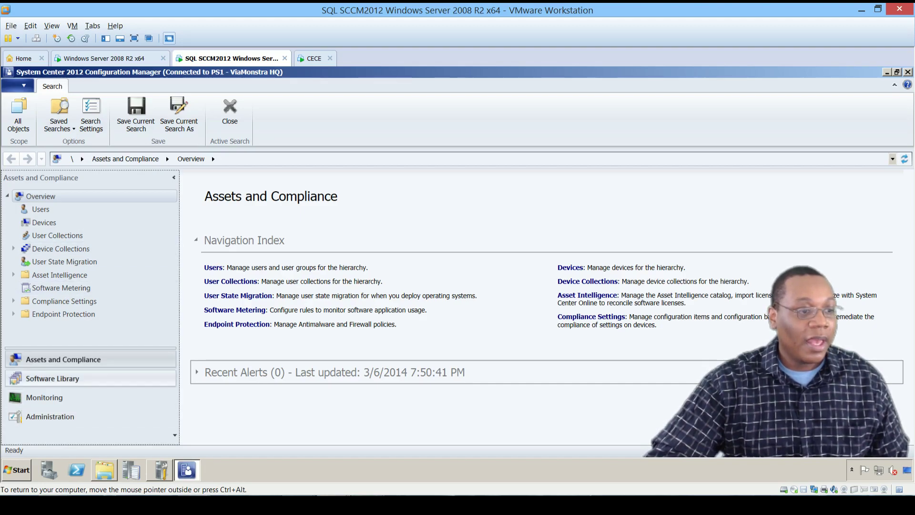
pyautogui.click(52, 378)
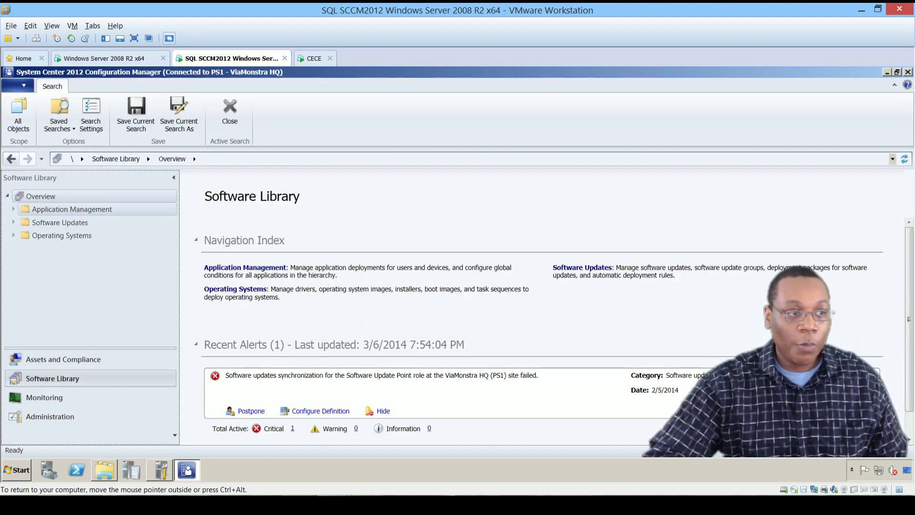
pyautogui.click(13, 209)
pyautogui.click(52, 235)
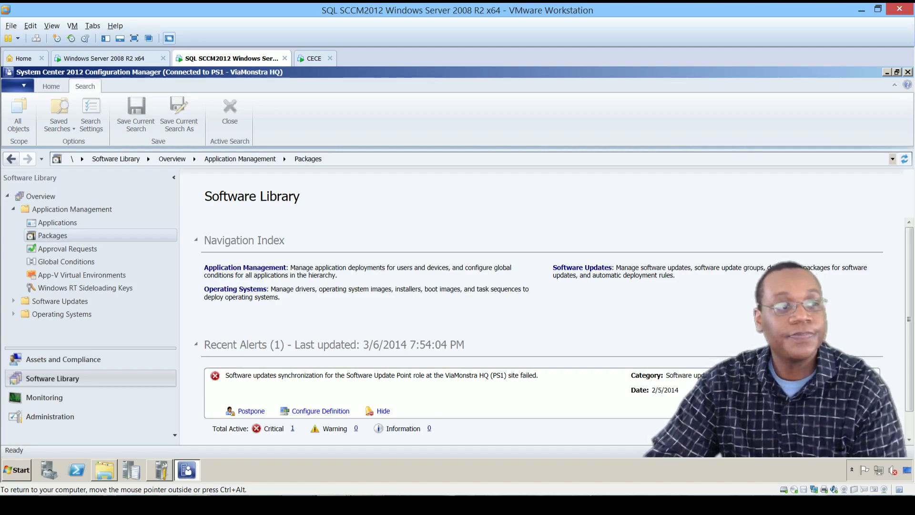
# Start creating a new package under Packages and bring the Create Package and Program Wizard to the front.
pyautogui.rightClick(53, 235)
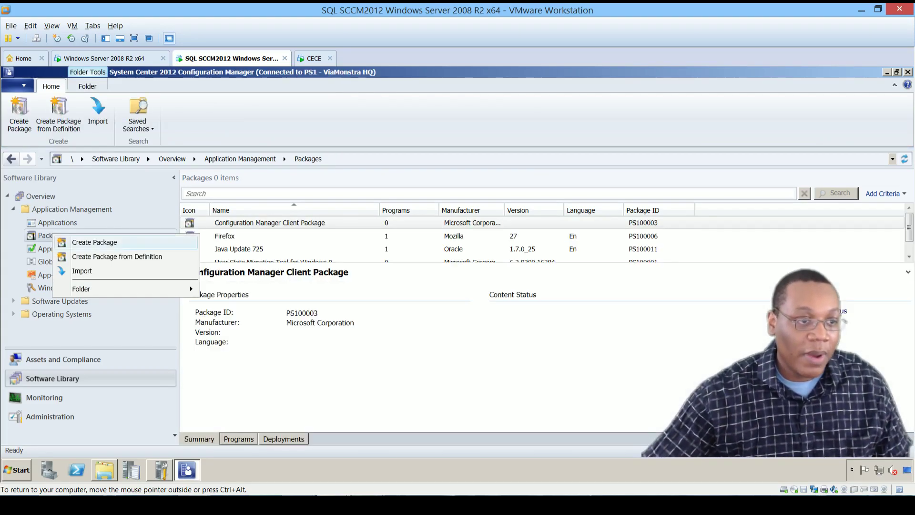
pyautogui.click(94, 242)
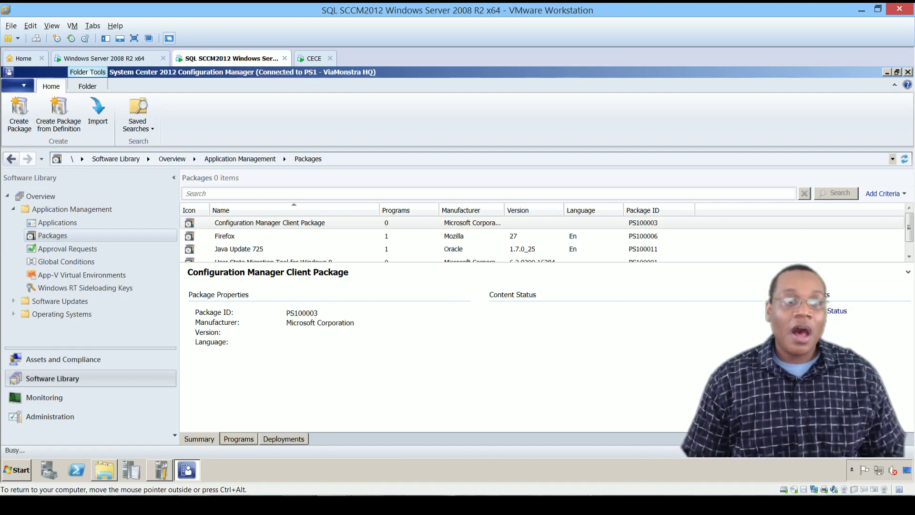
pyautogui.rightClick(132, 238)
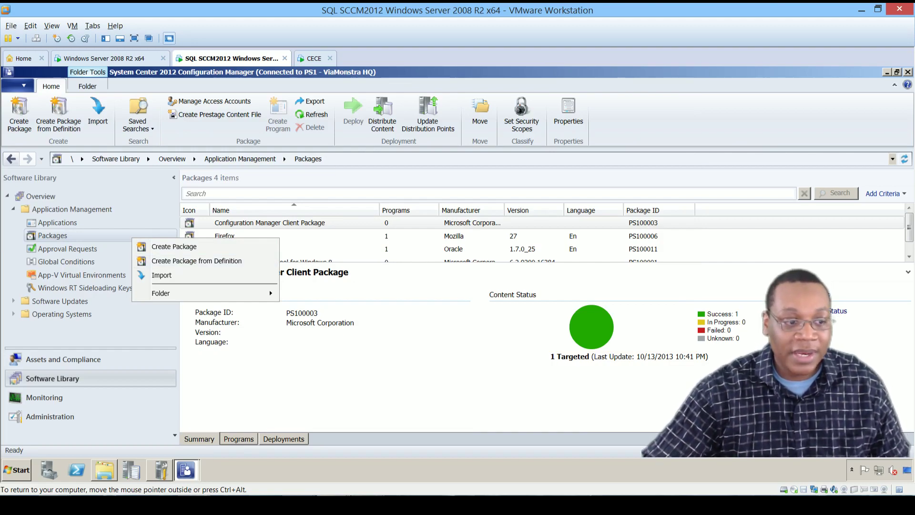
pyautogui.click(186, 471)
pyautogui.click(186, 427)
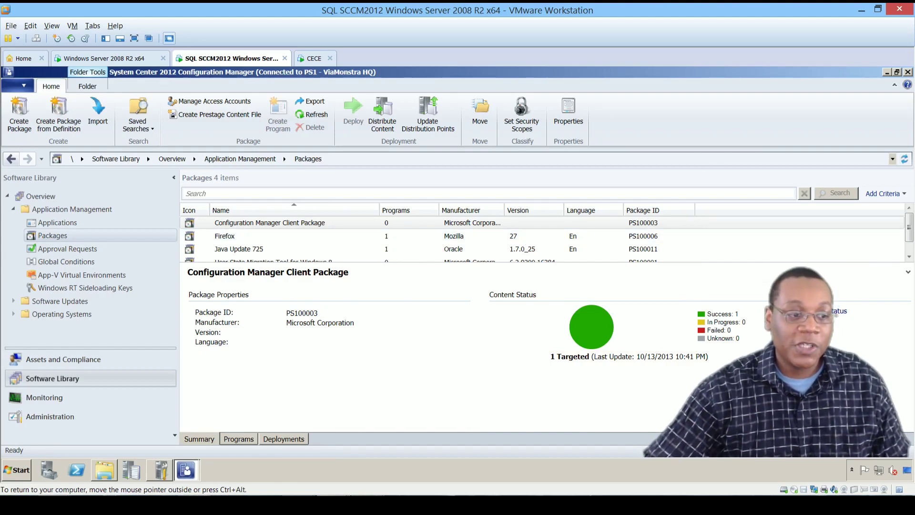
pyautogui.click(186, 470)
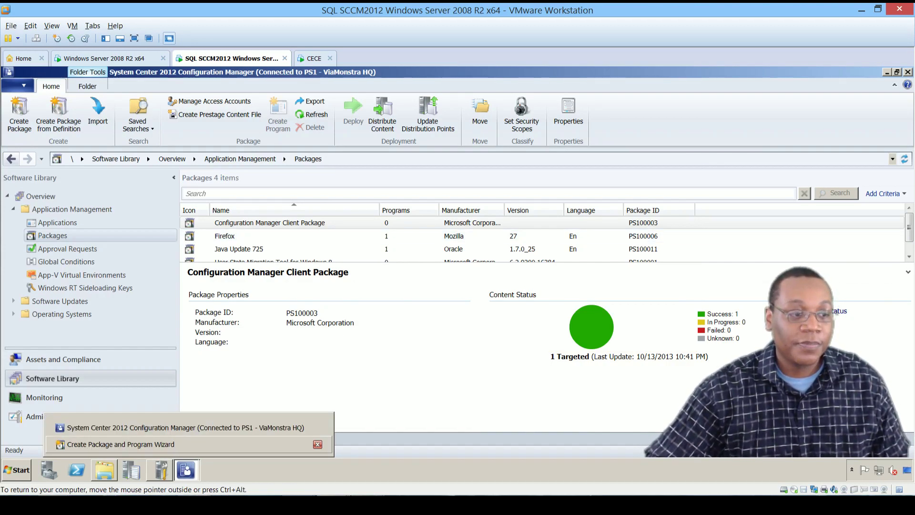
pyautogui.click(144, 443)
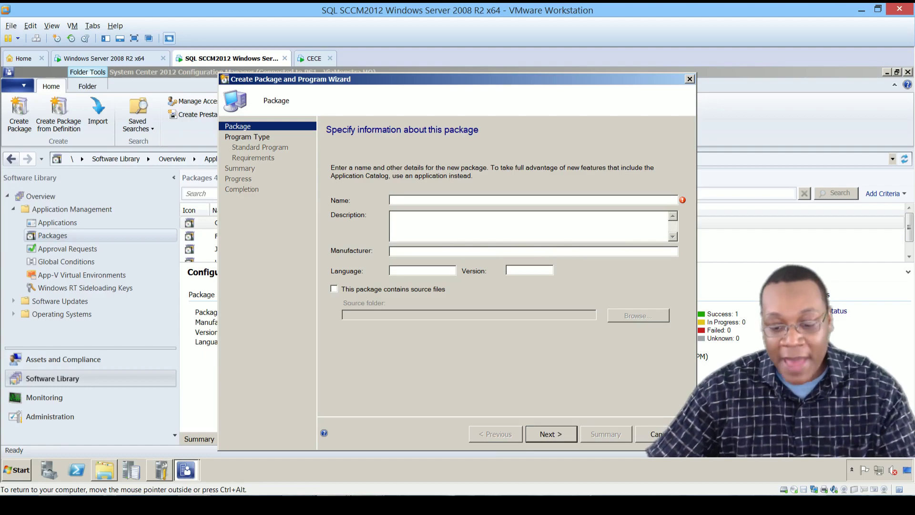
# Name the package Google Chrome and enter the description Google Chrome Browser.
pyautogui.write('Google')
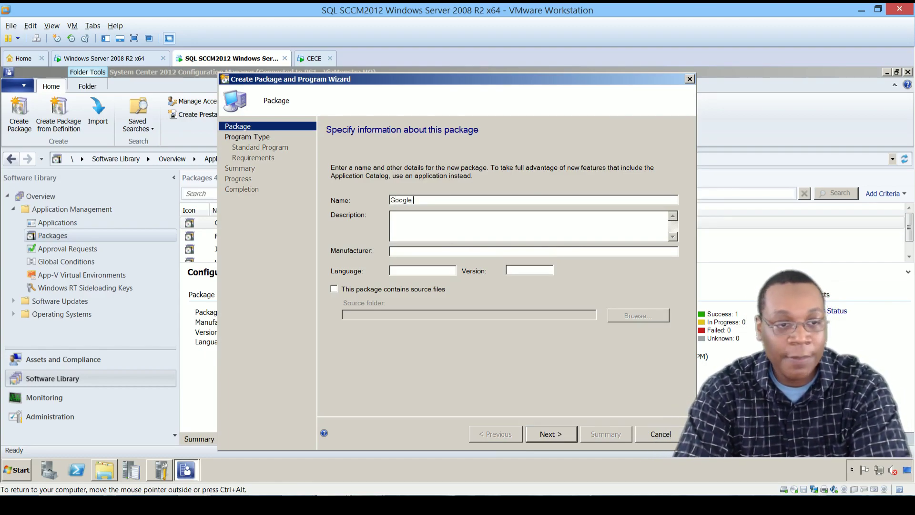
pyautogui.write(' Chrome')
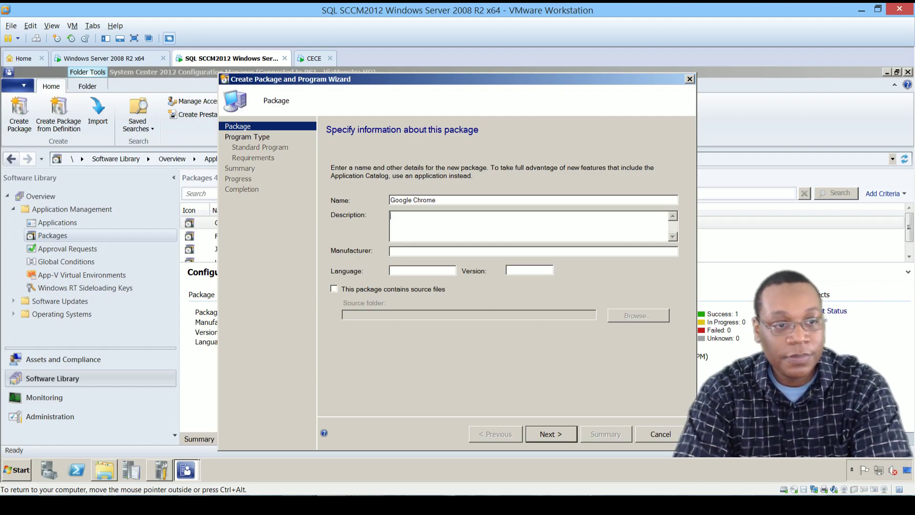
pyautogui.write('Google ')
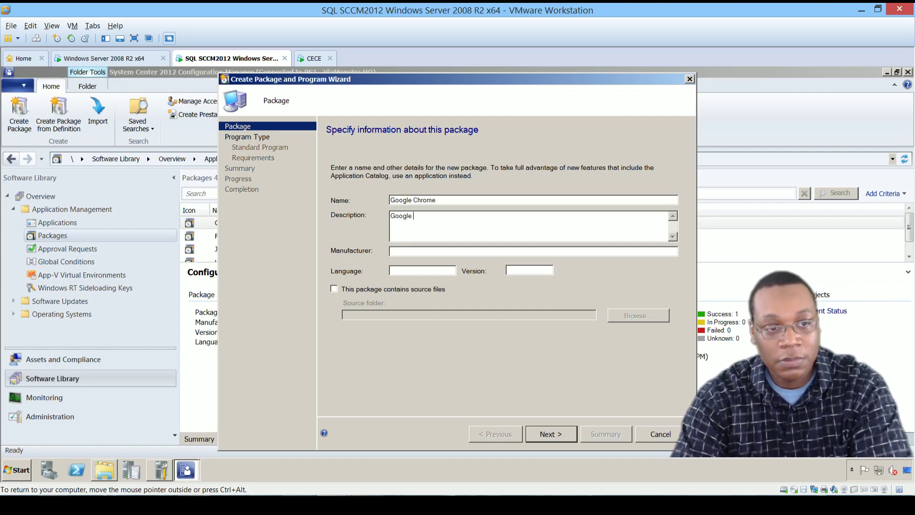
pyautogui.write('Chrome Browser')
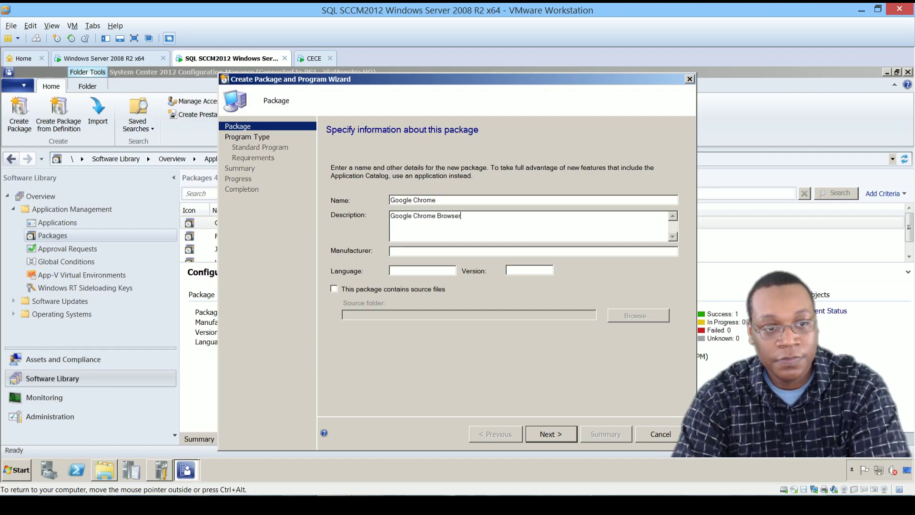
# Enter Google Inc as the package's manufacturer, En as its language and 32.00 as its version.
pyautogui.click(533, 251)
pyautogui.write('Goog')
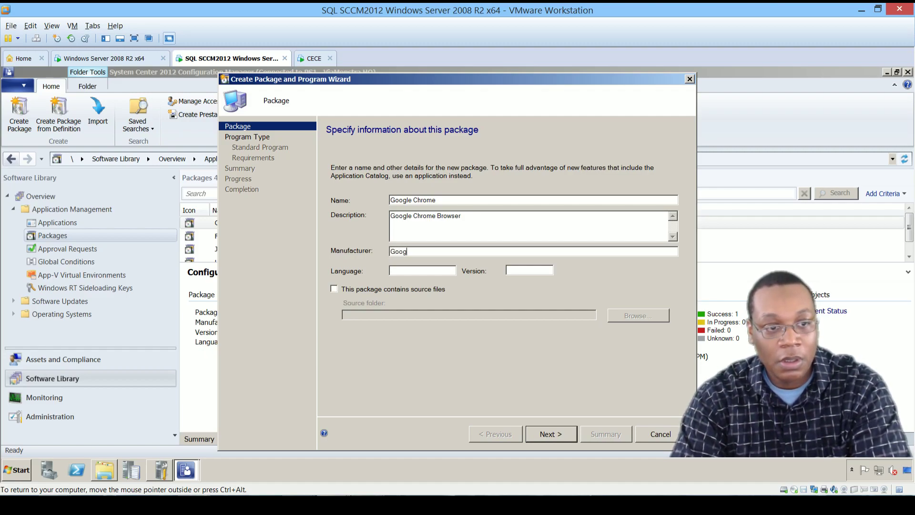
pyautogui.write('le Inc')
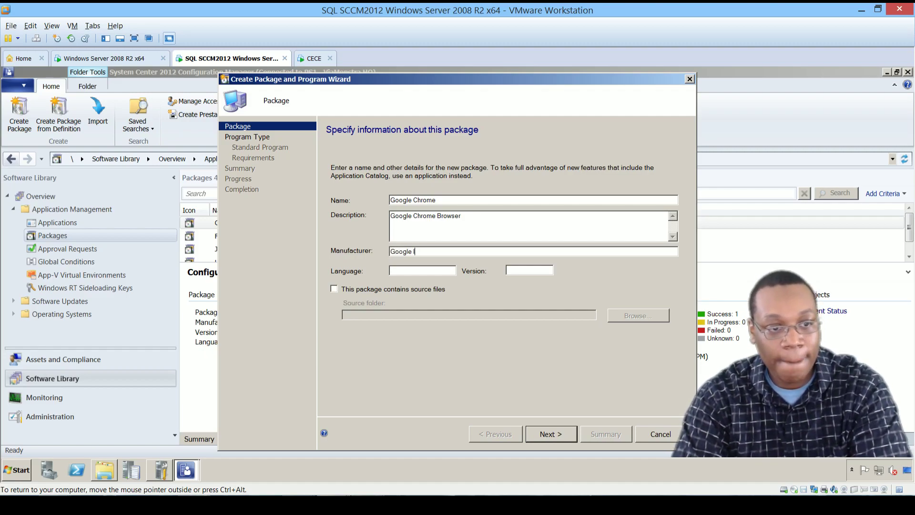
pyautogui.press('Tab')
pyautogui.write('En')
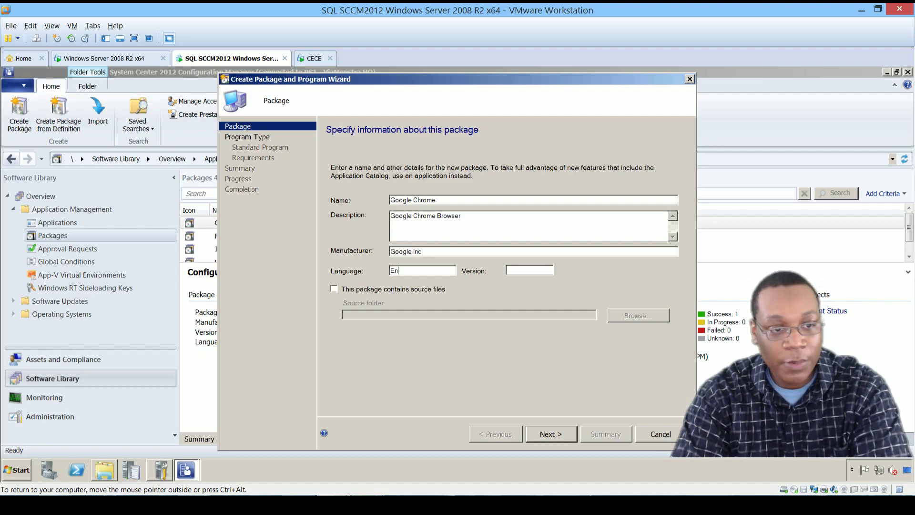
pyautogui.write('3')
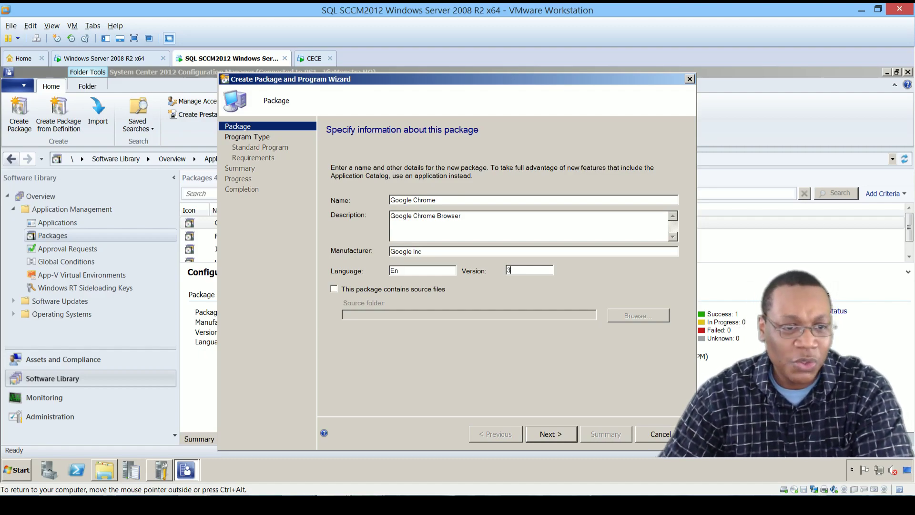
pyautogui.write('2.00')
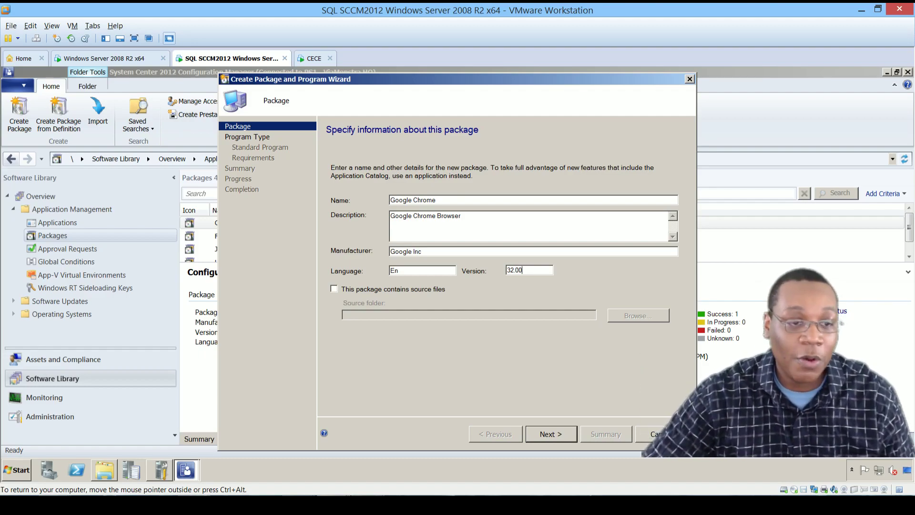
# Mark the package as containing source files and open the source folder settings.
pyautogui.press('Tab')
pyautogui.press('space')
pyautogui.press('Tab')
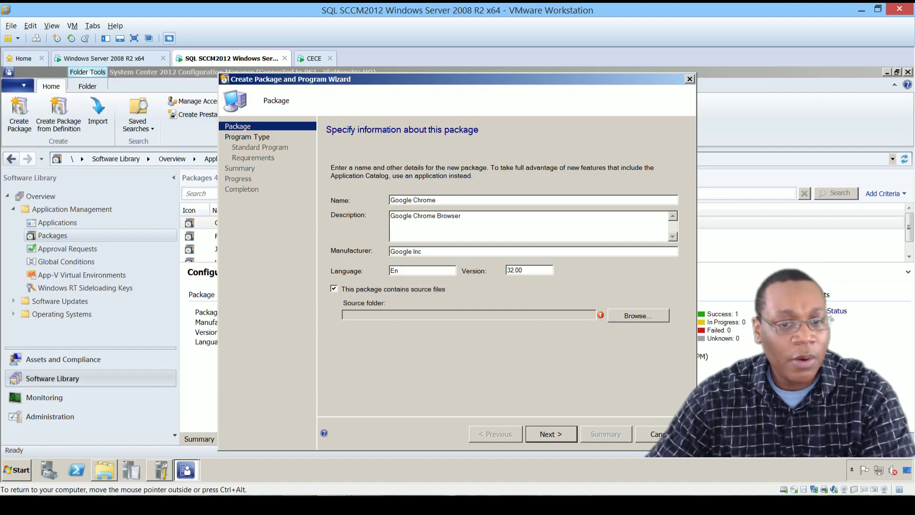
pyautogui.press('Tab')
pyautogui.press('space')
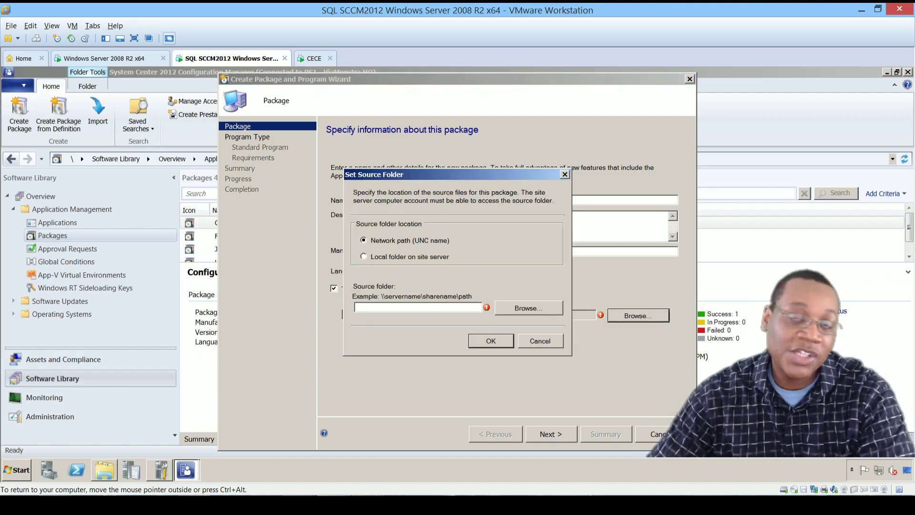
# Set the package's source folder to the network path \\cm01\sources$\Software\Google Chrome.
pyautogui.write('\\\\')
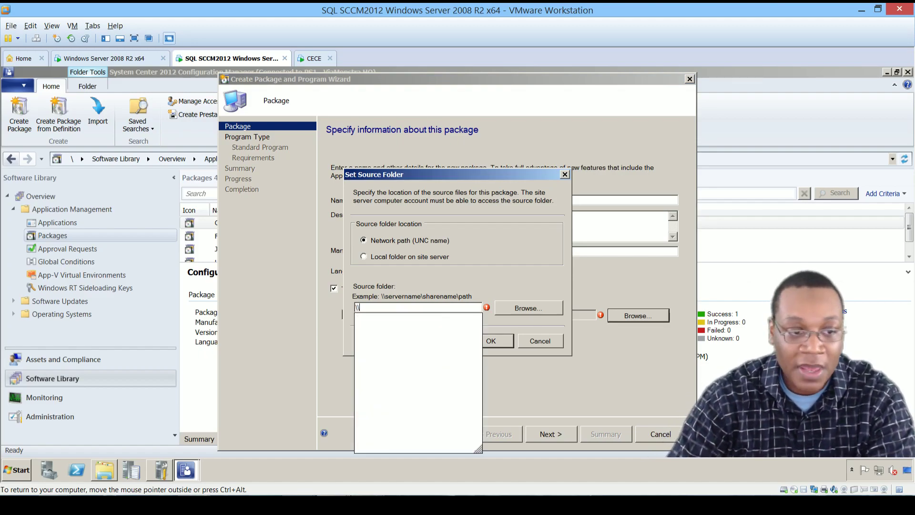
pyautogui.write('cm01')
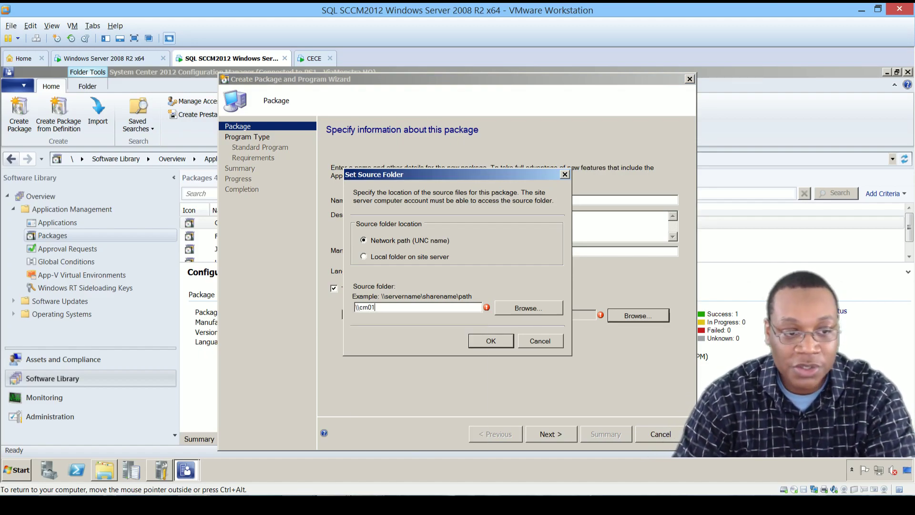
pyautogui.write('\\sources$')
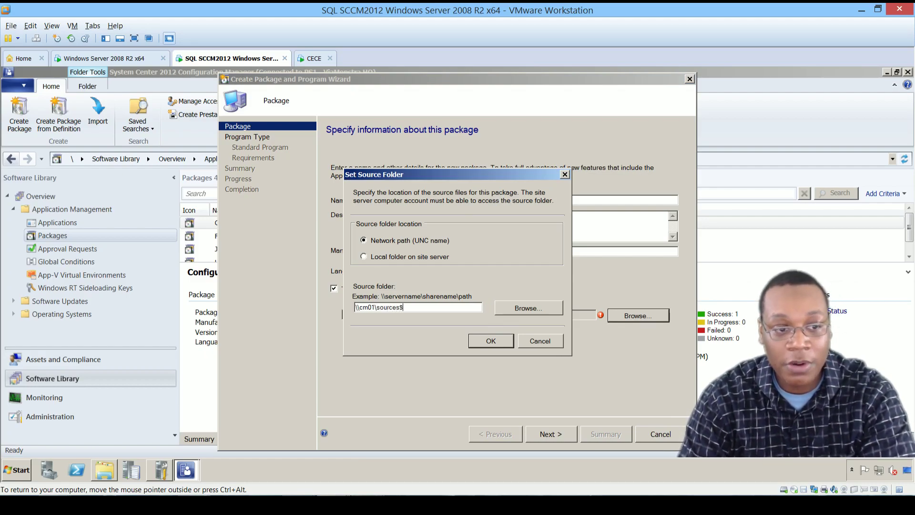
pyautogui.write('\\')
pyautogui.press('Down')
pyautogui.press('Down')
pyautogui.press('Down')
pyautogui.write('\\')
pyautogui.press('Down')
pyautogui.press('Down')
pyautogui.press('Down')
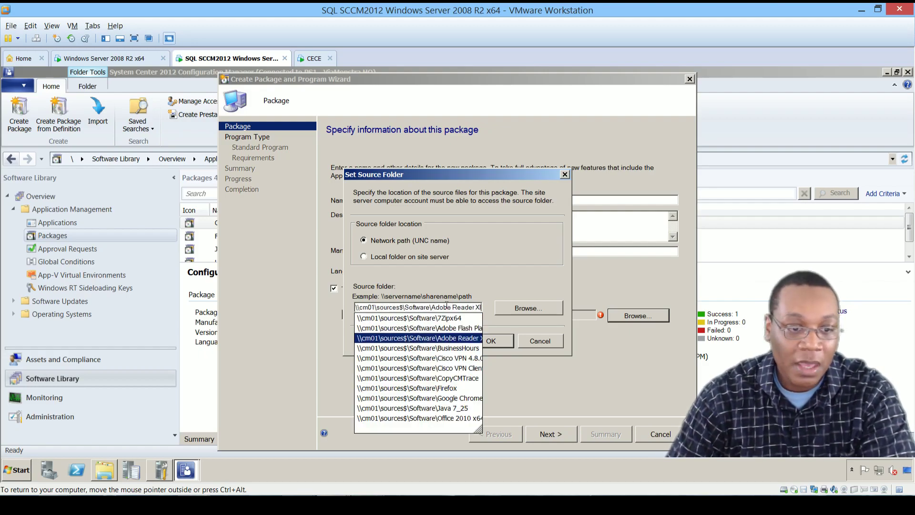
pyautogui.press('Down')
pyautogui.press('Down')
pyautogui.press('Down')
pyautogui.press('Down')
pyautogui.press('Down')
pyautogui.press('Down')
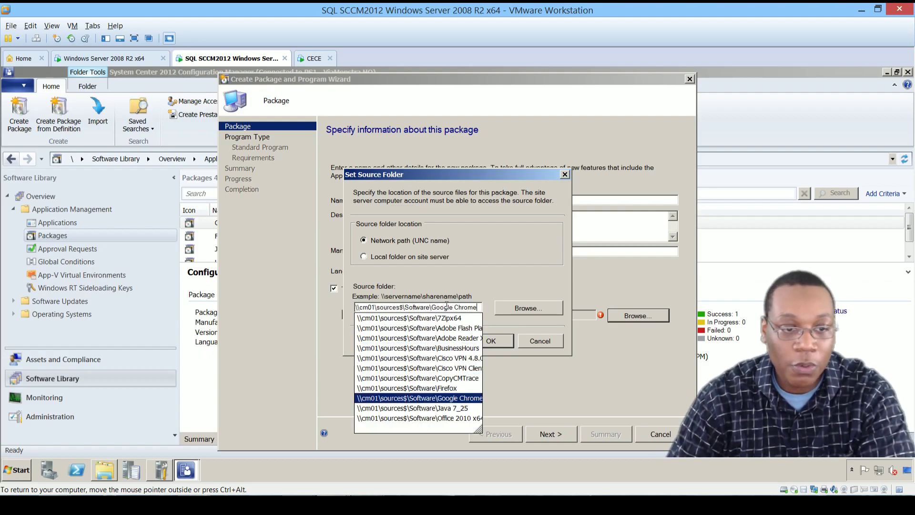
pyautogui.press('Return')
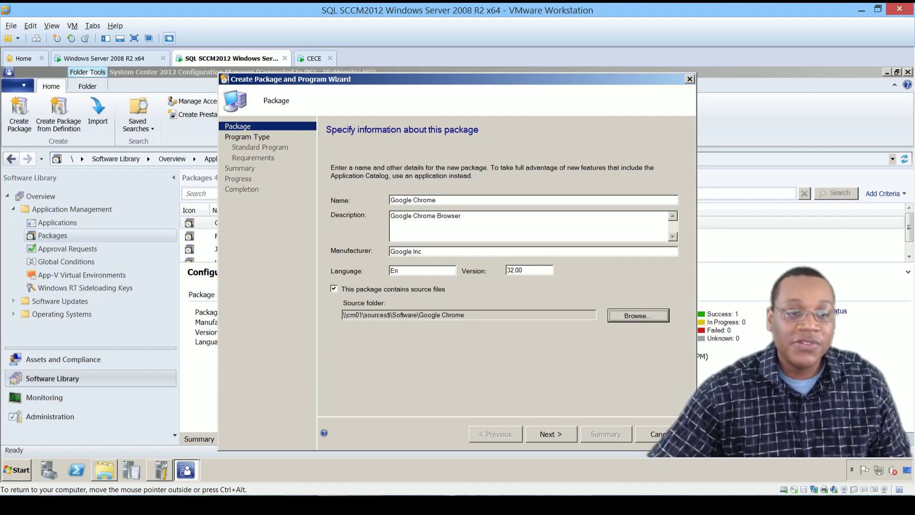
# Continue to the program type and accept Standard program as the type to create.
pyautogui.hotkey('alt', 'n')
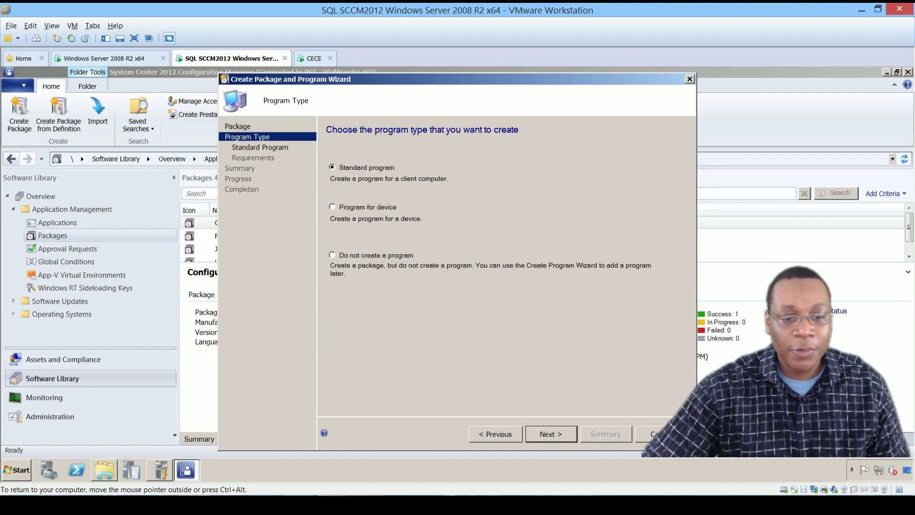
pyautogui.press('Return')
pyautogui.hotkey('alt', 'p')
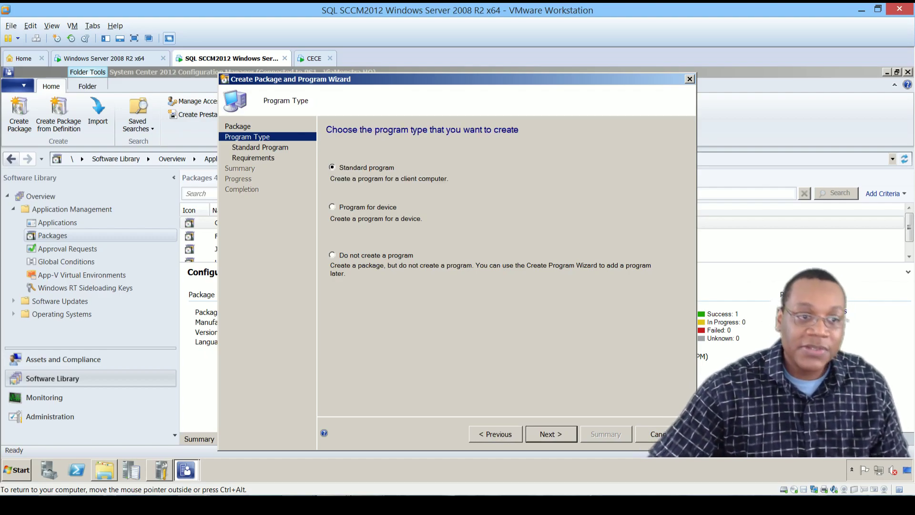
pyautogui.press('Return')
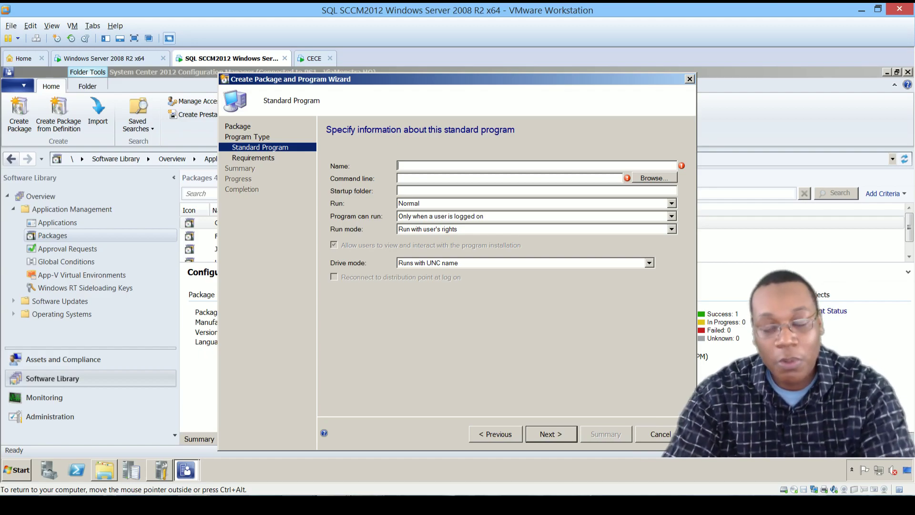
# Name the standard program Google Chrome.
pyautogui.write('Google CHro')
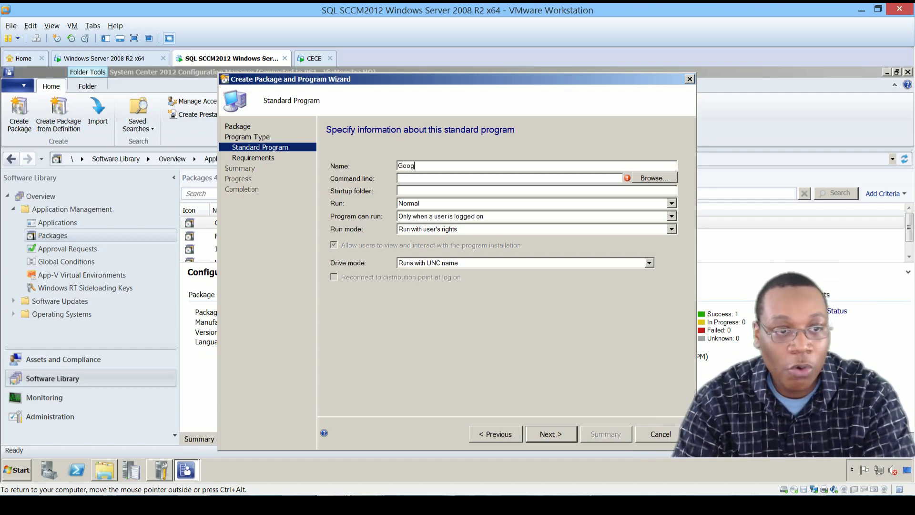
pyautogui.press('BackSpace')
pyautogui.press('BackSpace')
pyautogui.press('BackSpace')
pyautogui.write('hrome')
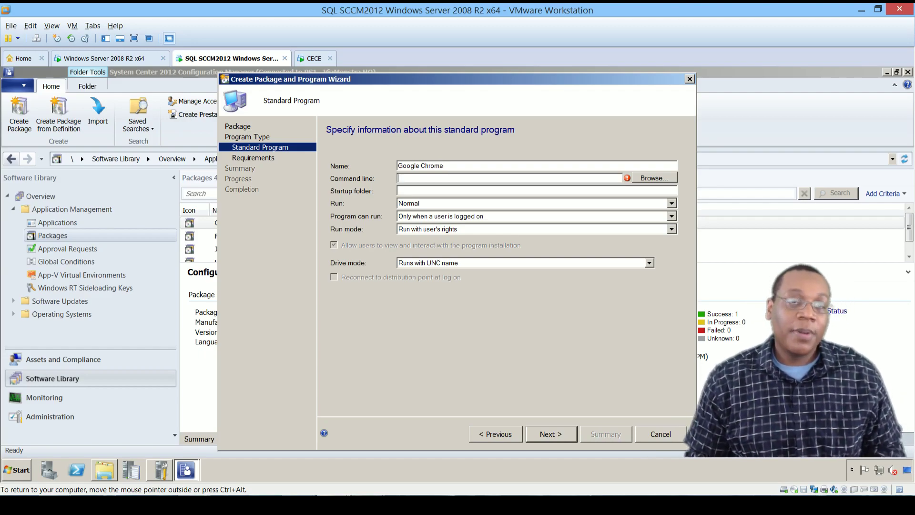
# Set the program's command line to msiexec.exe /i GoogleChromeStandaloneEnterprise.msi /qn, picking the MSI file from the package's source folder.
pyautogui.write('msiexec')
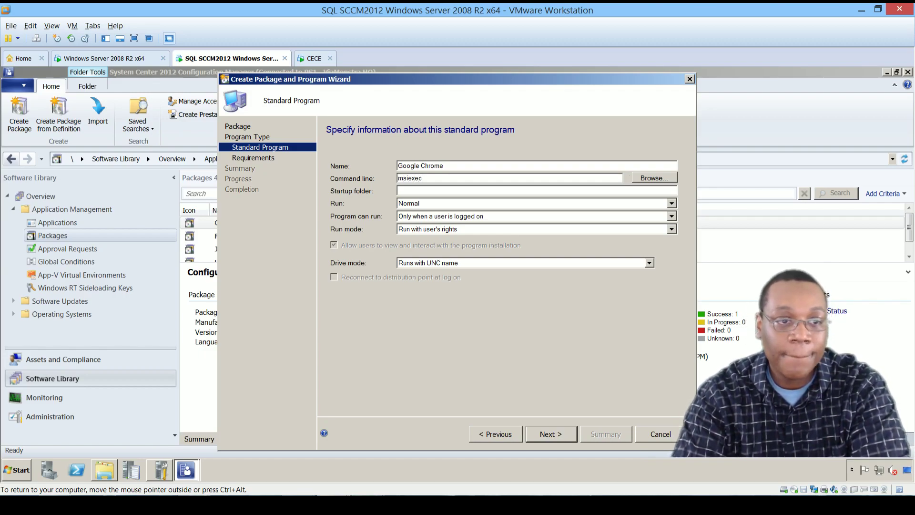
pyautogui.write('.exe /i')
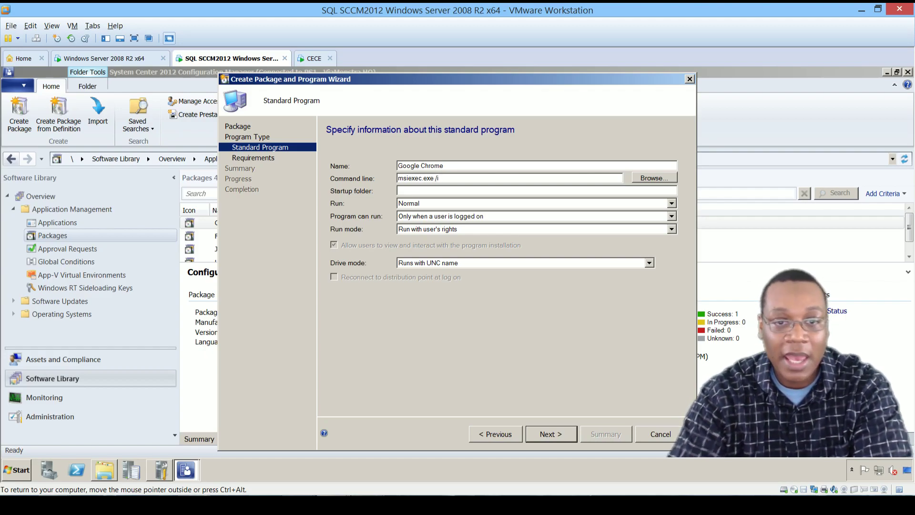
pyautogui.hotkey('ctrl', 'a')
pyautogui.hotkey('ctrl', 'c')
pyautogui.press('BackSpace')
pyautogui.click(654, 178)
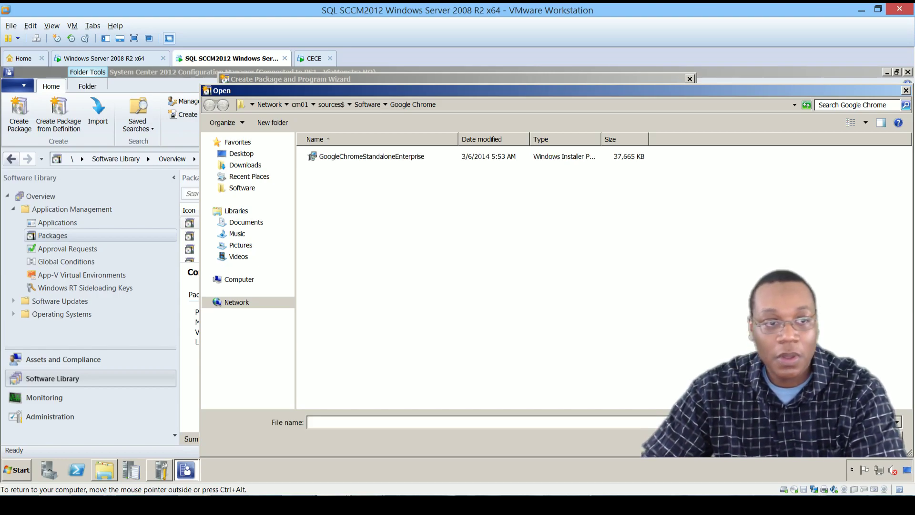
pyautogui.doubleClick(371, 156)
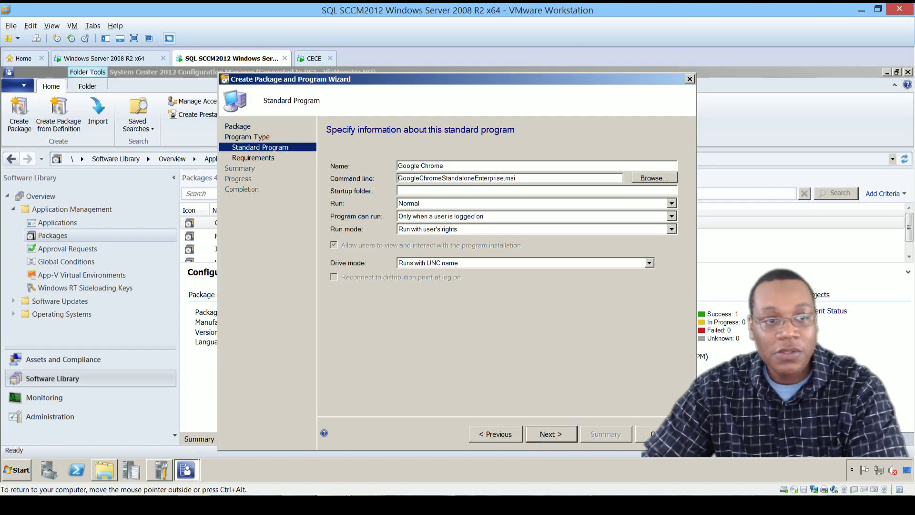
pyautogui.hotkey('ctrl', 'v')
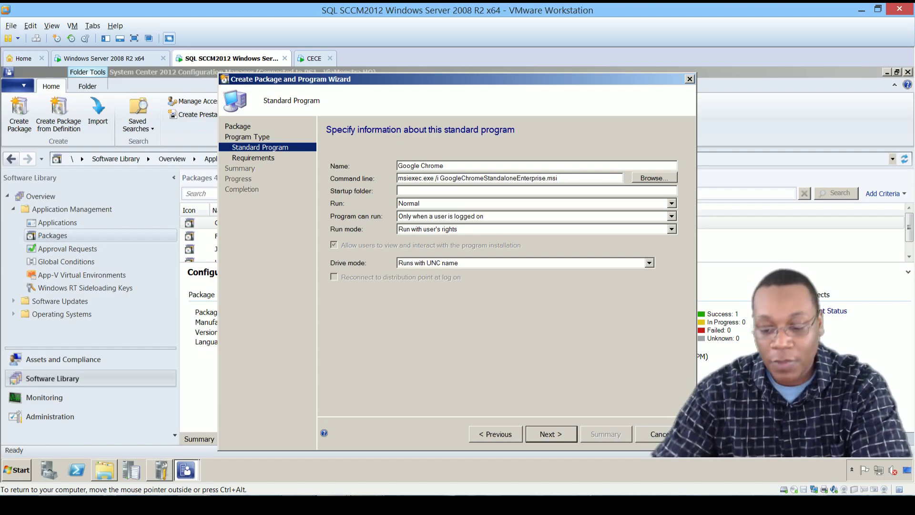
pyautogui.write('/qn')
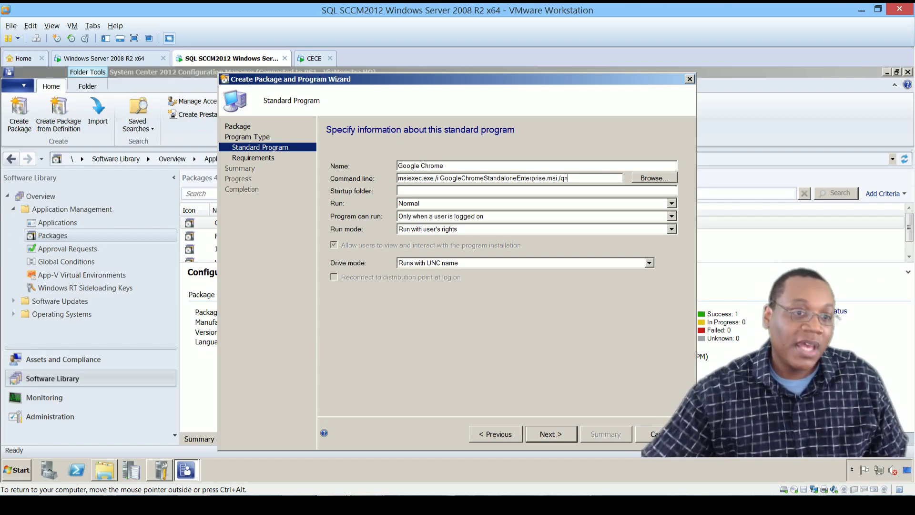
# Set the program to run whether or not a user is logged on, with user interaction disallowed, and continue to the requirements.
pyautogui.click(671, 216)
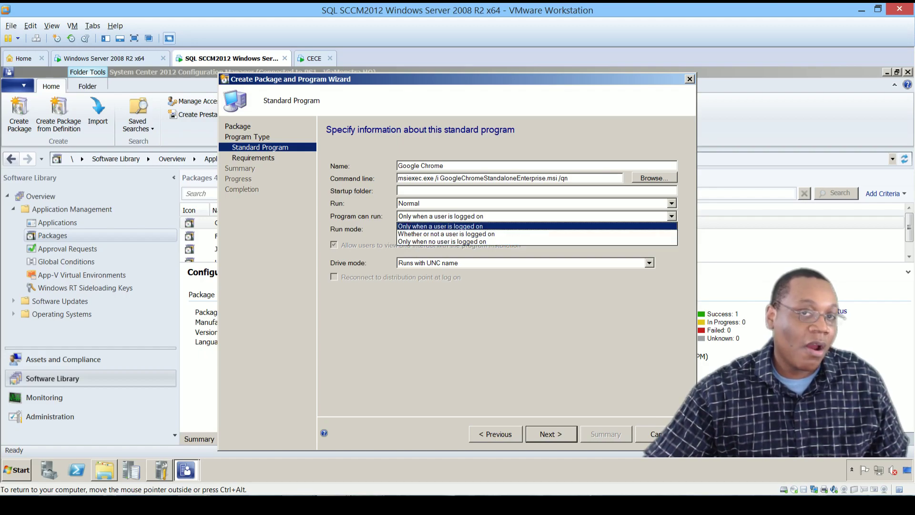
pyautogui.press('Down')
pyautogui.press('Return')
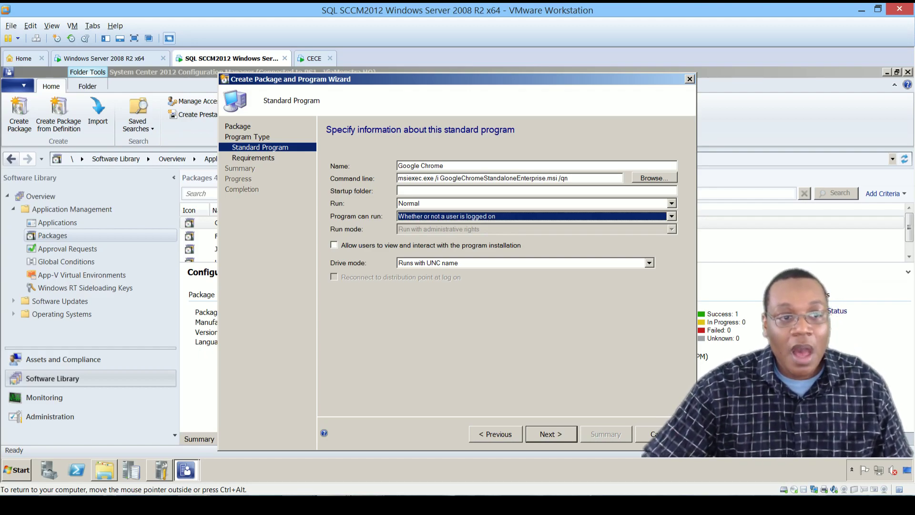
pyautogui.press('Tab')
pyautogui.press('space')
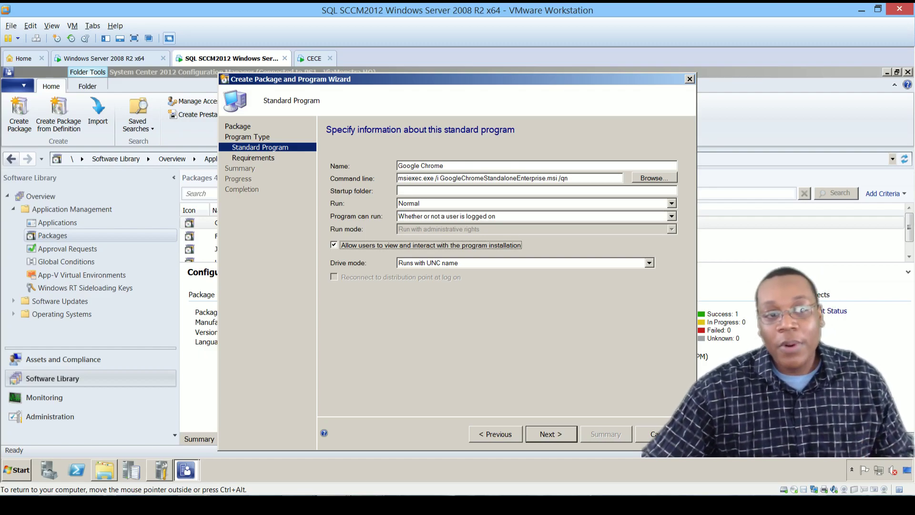
pyautogui.press('space')
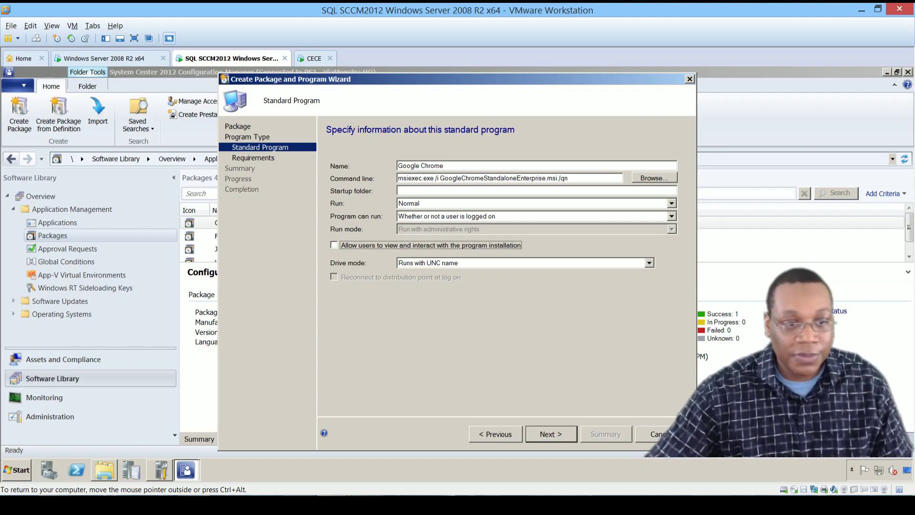
pyautogui.press('Return')
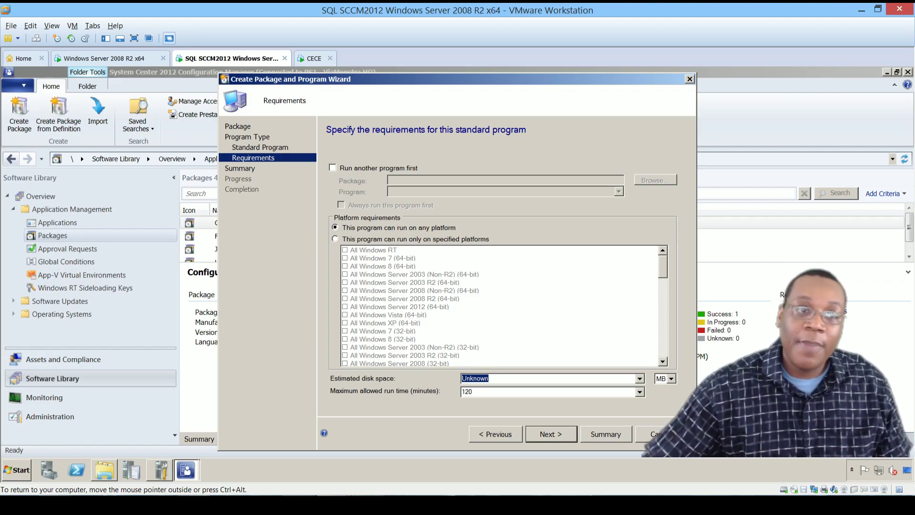
# Restrict the program to specified platforms, selecting All Windows 7 (64-bit), with no other program required to run first.
pyautogui.click(333, 167)
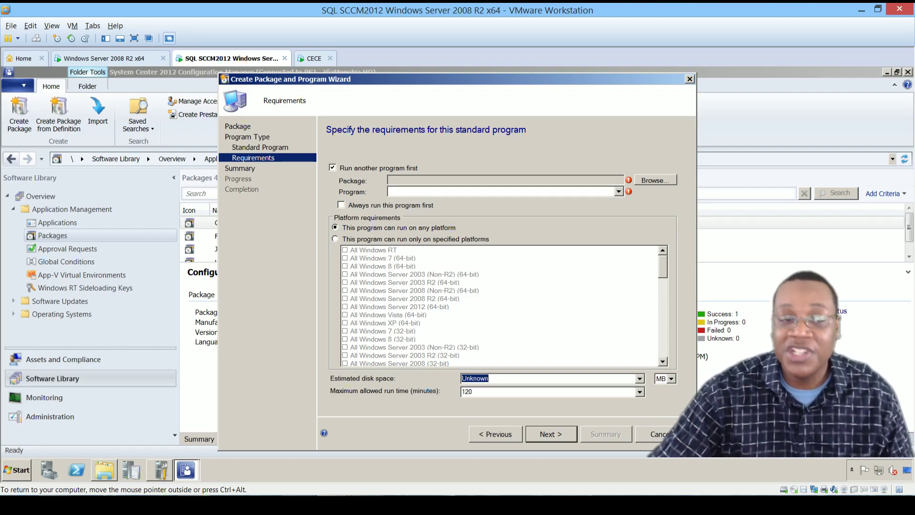
pyautogui.click(332, 167)
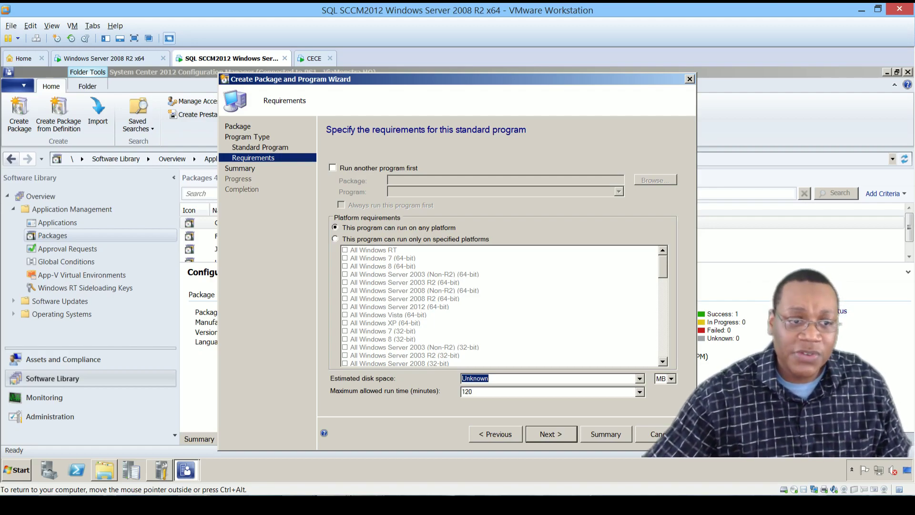
pyautogui.click(335, 239)
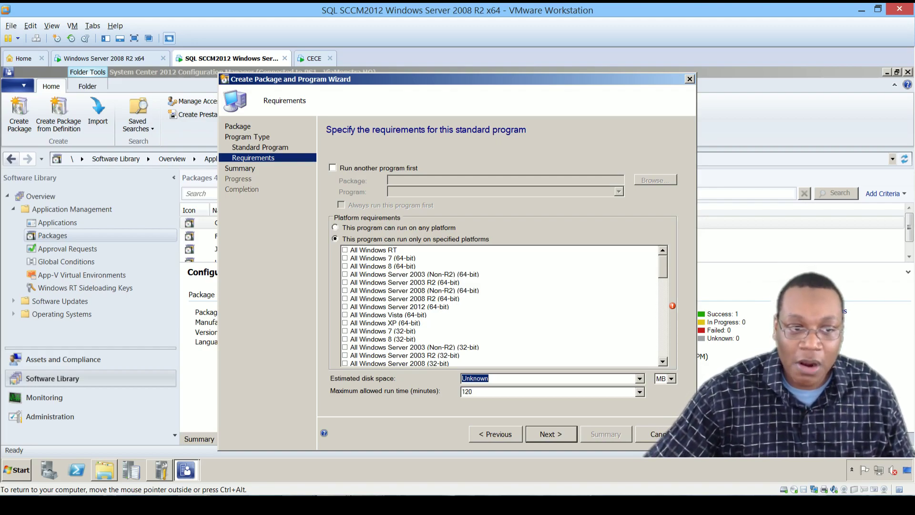
pyautogui.click(344, 258)
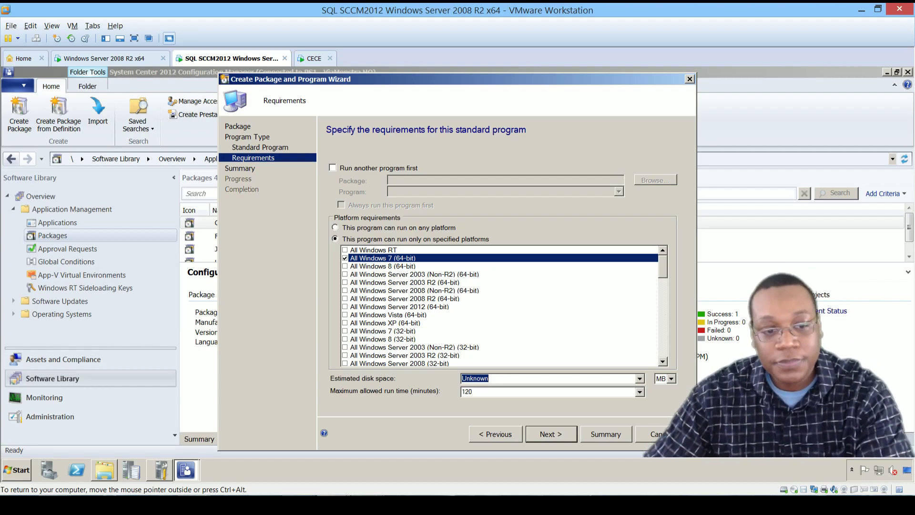
# Set the maximum allowed run time to 20 minutes and complete the package and program creation.
pyautogui.press('Tab')
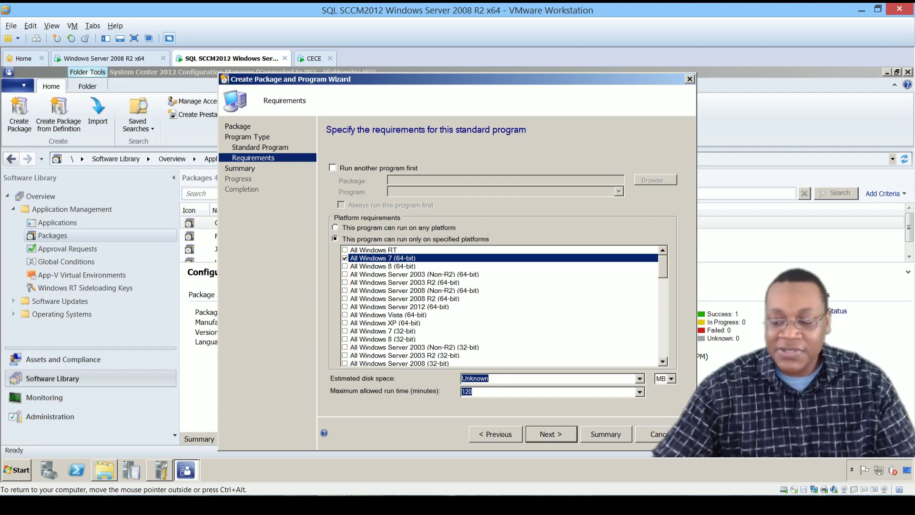
pyautogui.write('20')
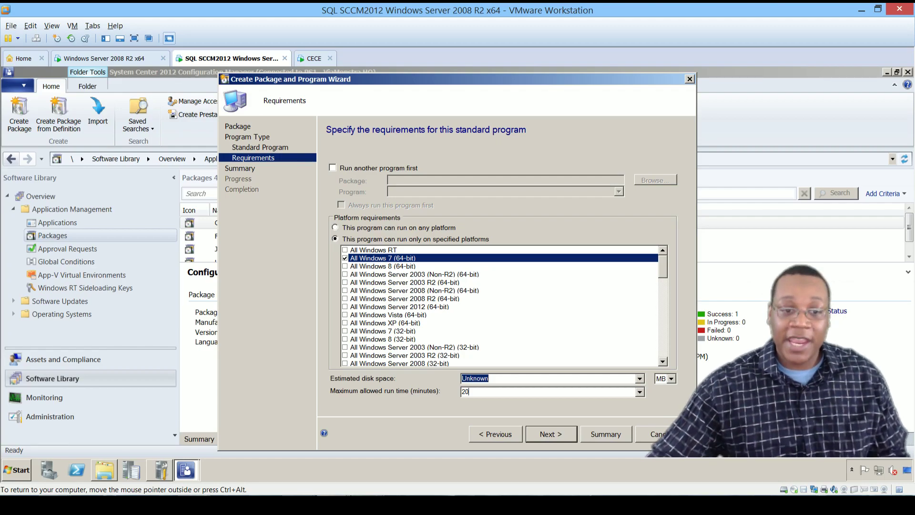
pyautogui.press('Return')
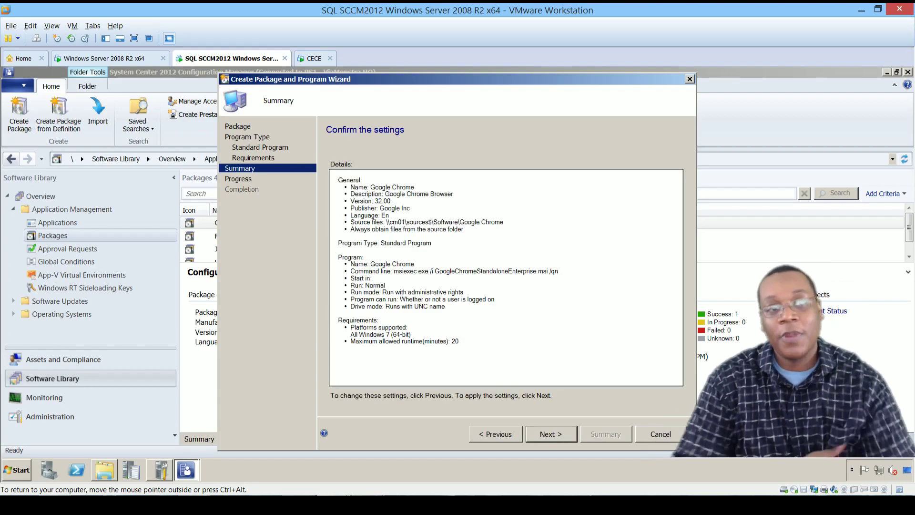
pyautogui.press('Return')
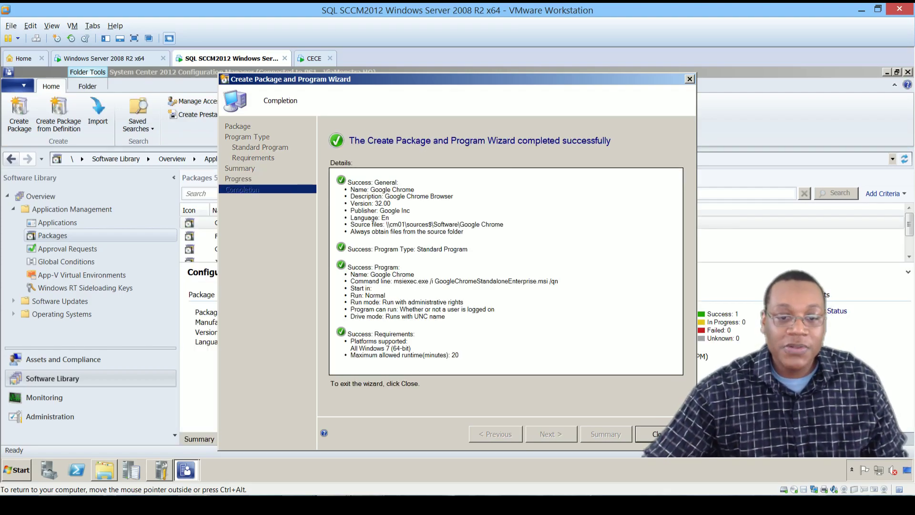
pyautogui.press('Return')
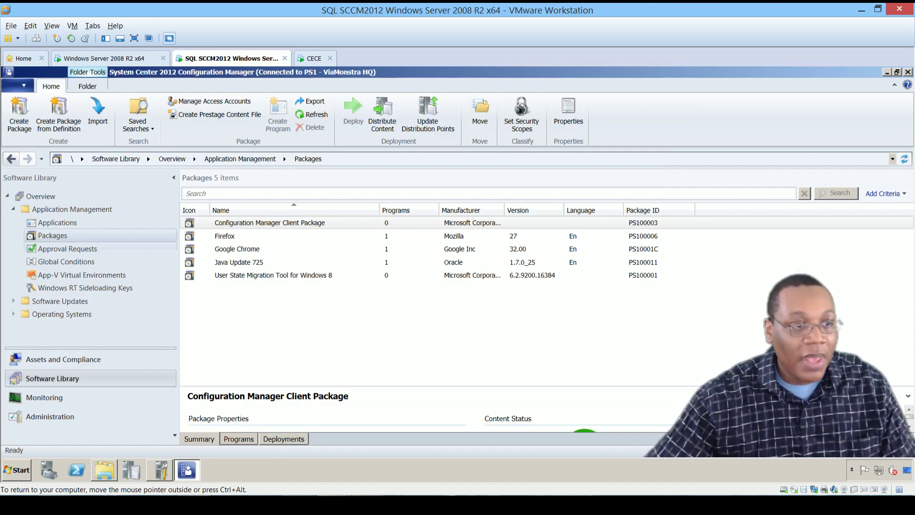
# Distribute the Google Chrome package's content to the distribution point CM01.CORP.VIAMONSTRA.COM.
pyautogui.click(237, 249)
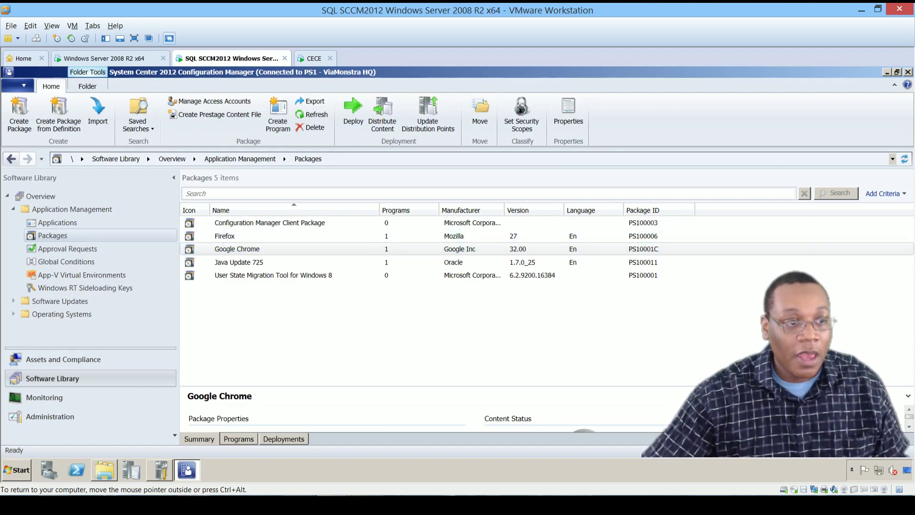
pyautogui.rightClick(208, 250)
pyautogui.click(253, 363)
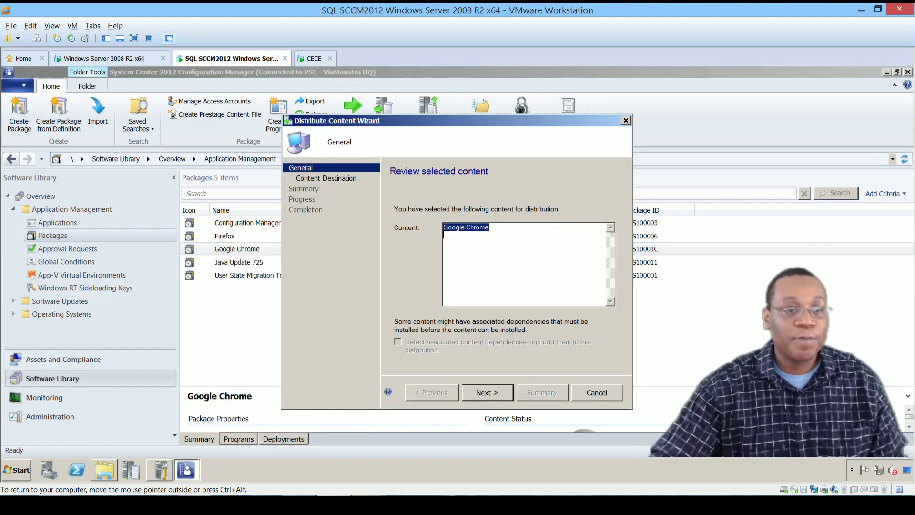
pyautogui.press('Return')
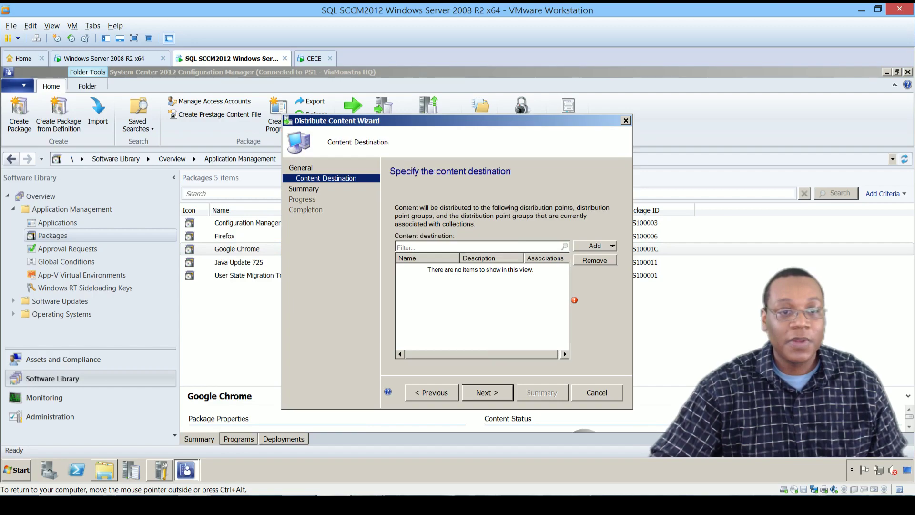
pyautogui.click(595, 246)
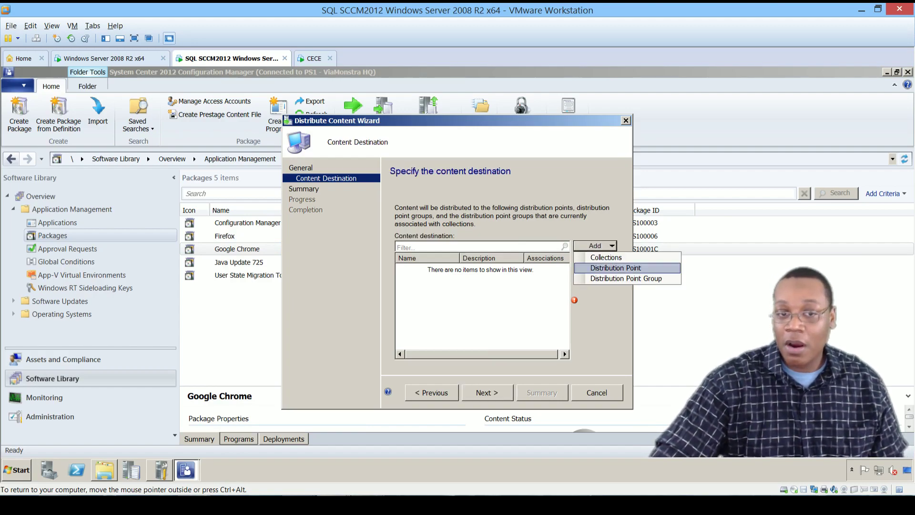
pyautogui.click(615, 268)
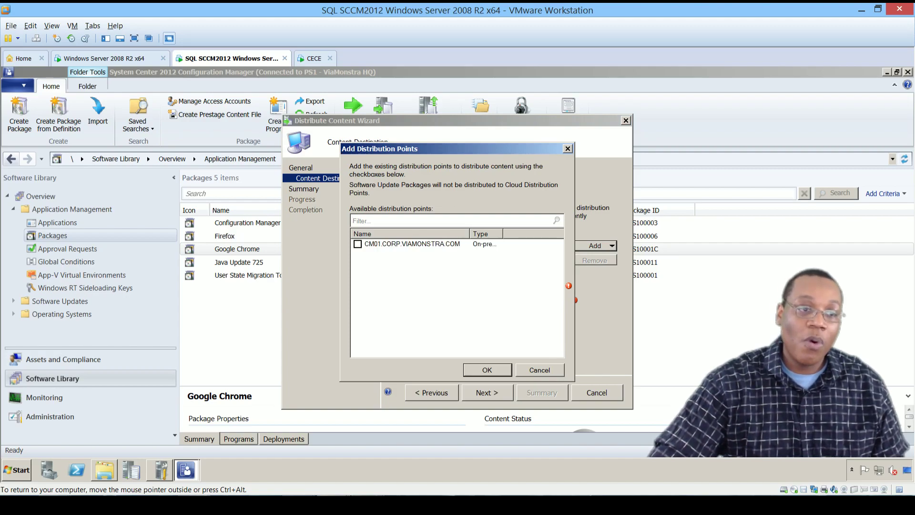
pyautogui.click(358, 244)
pyautogui.click(487, 370)
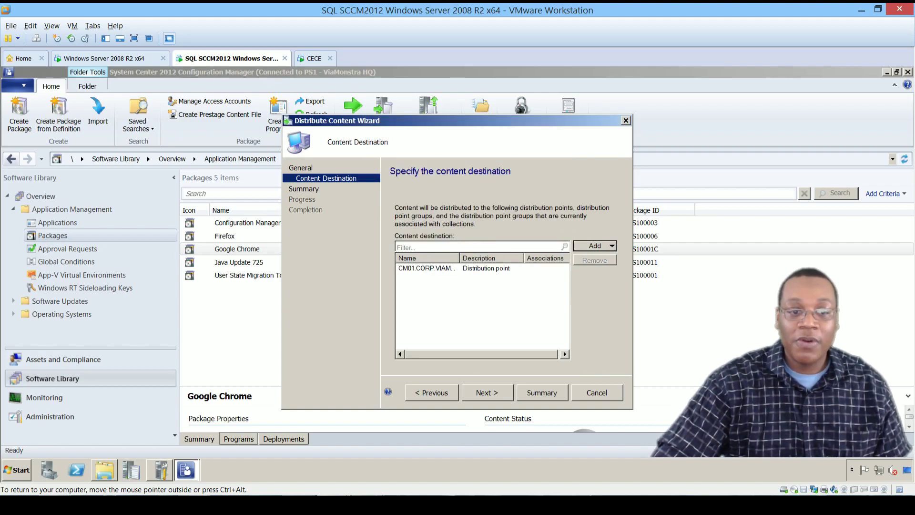
pyautogui.click(487, 392)
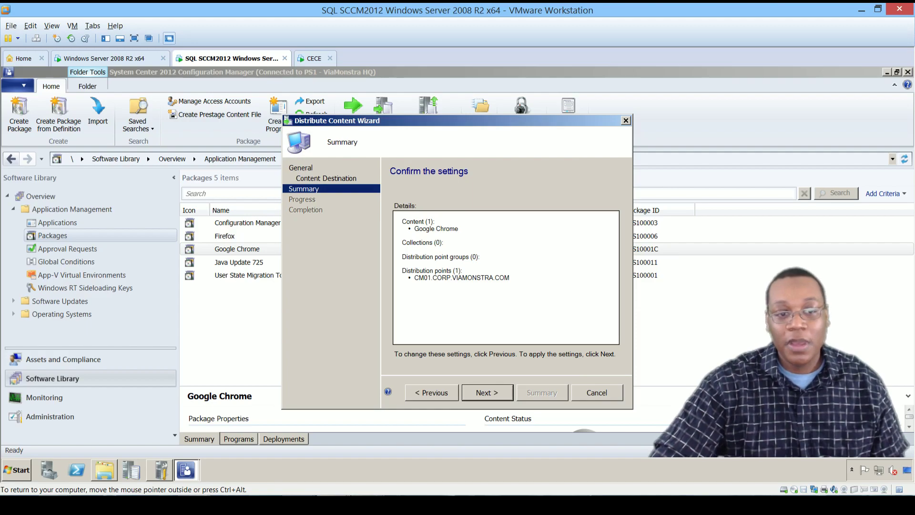
pyautogui.press('Return')
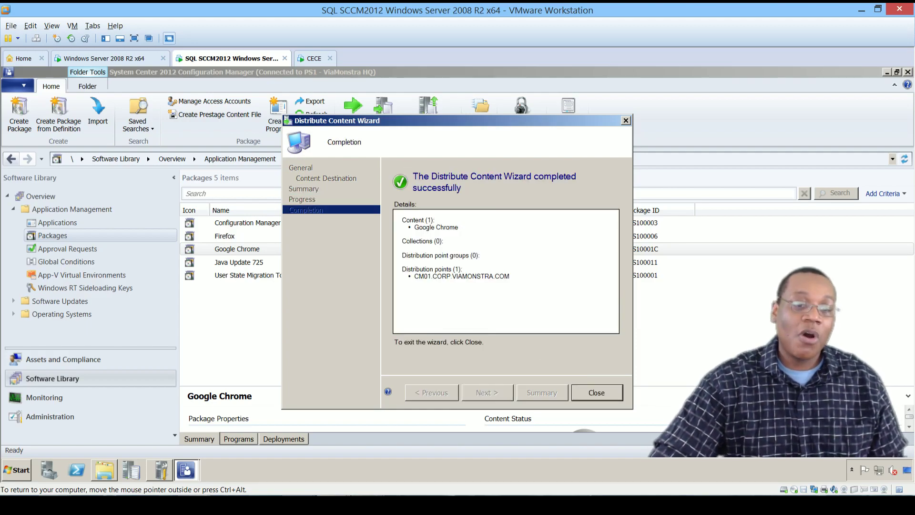
pyautogui.press('Return')
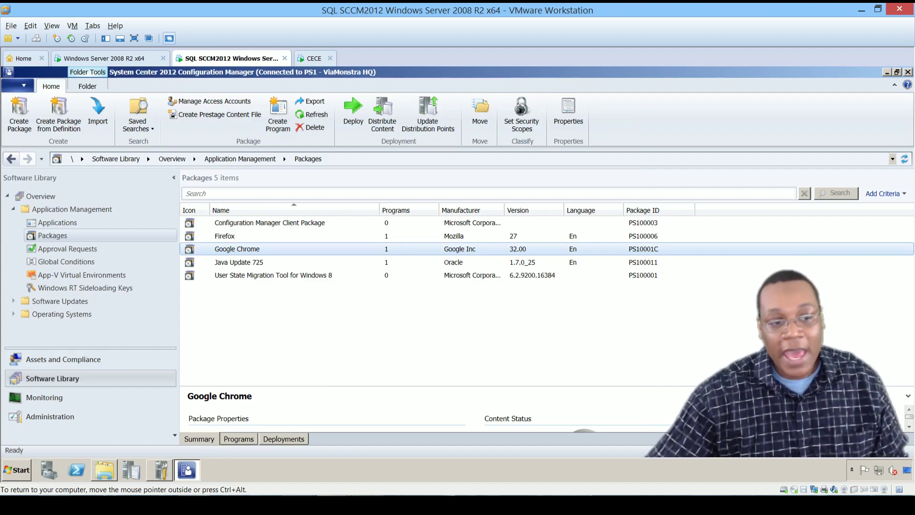
# Refresh the package list and check the content status of the Google Chrome package.
pyautogui.press('F5')
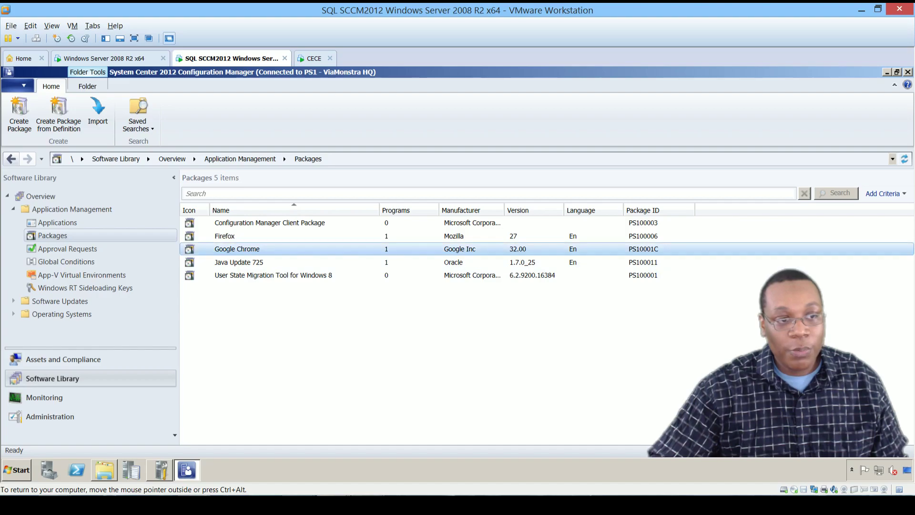
pyautogui.click(237, 249)
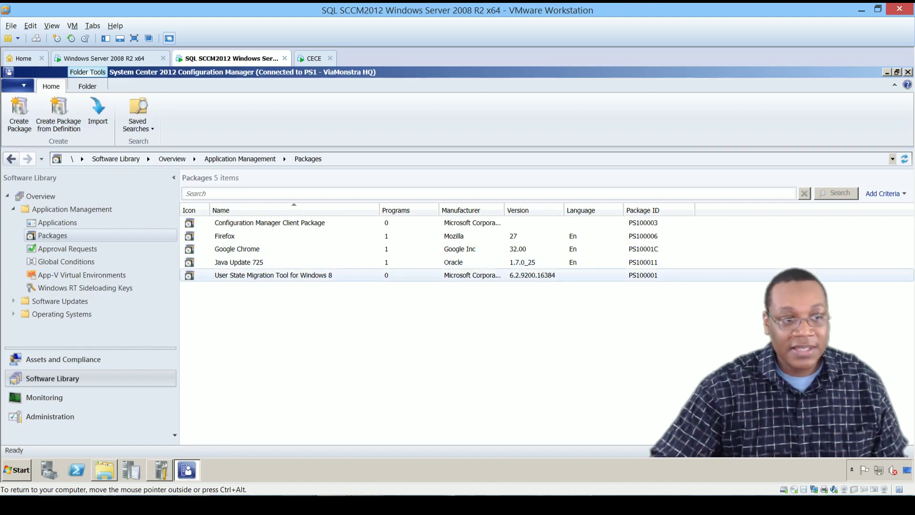
pyautogui.click(237, 249)
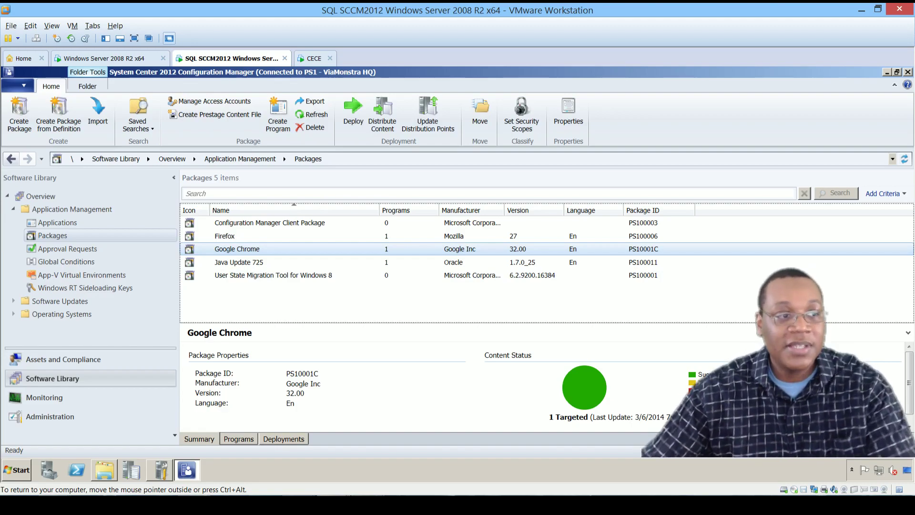
# Open the Software folder under Device Collections in the Assets and Compliance workspace.
pyautogui.click(63, 359)
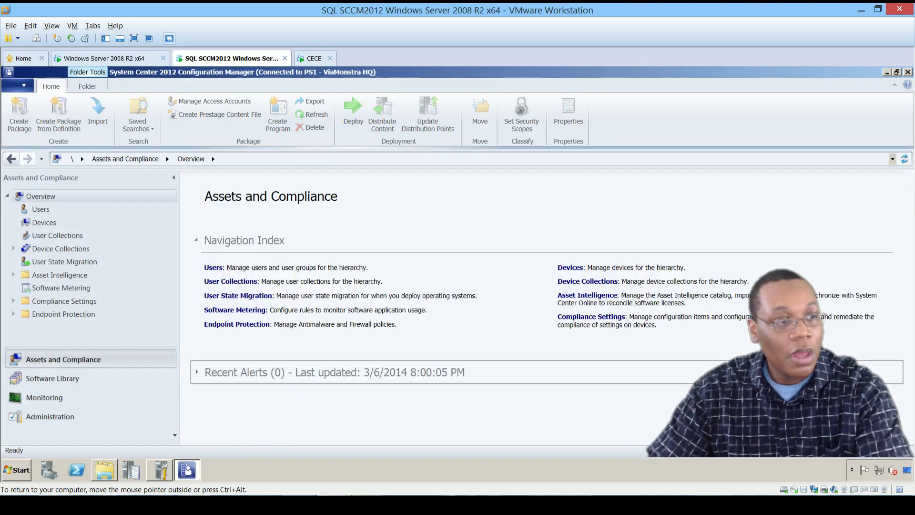
pyautogui.click(61, 249)
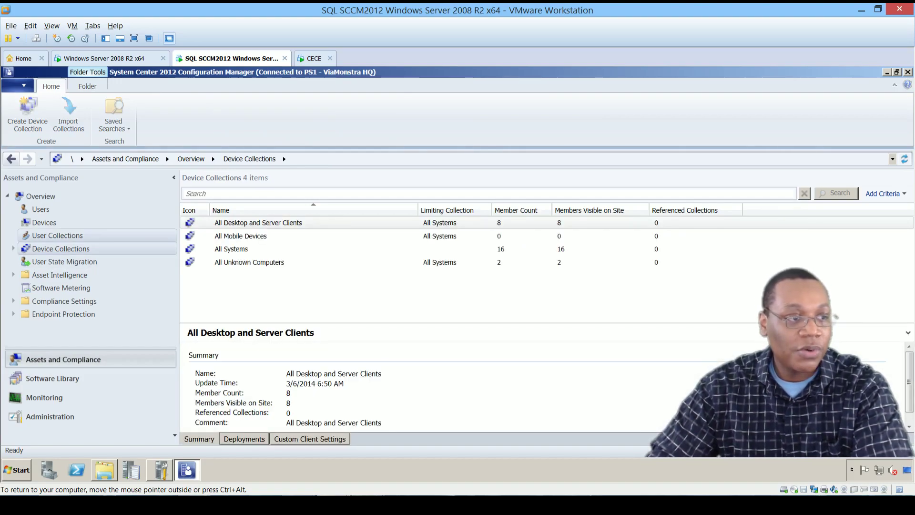
pyautogui.click(13, 249)
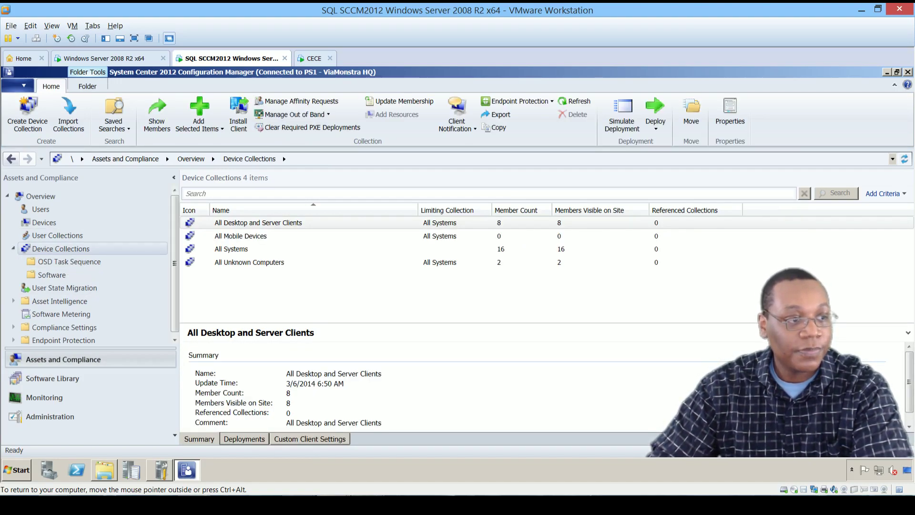
pyautogui.click(51, 275)
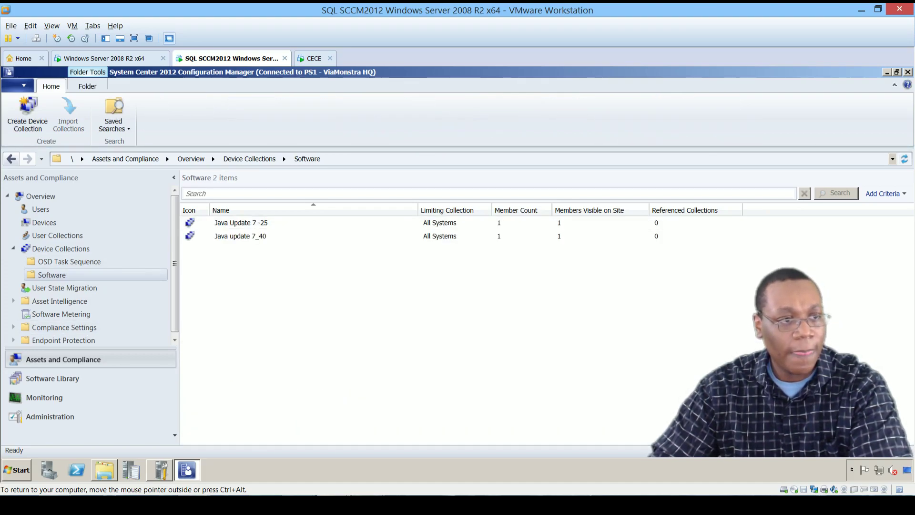
# Start a new device collection in the Software folder, named Google Chrome, with All Systems as its limiting collection.
pyautogui.rightClick(62, 275)
pyautogui.click(111, 282)
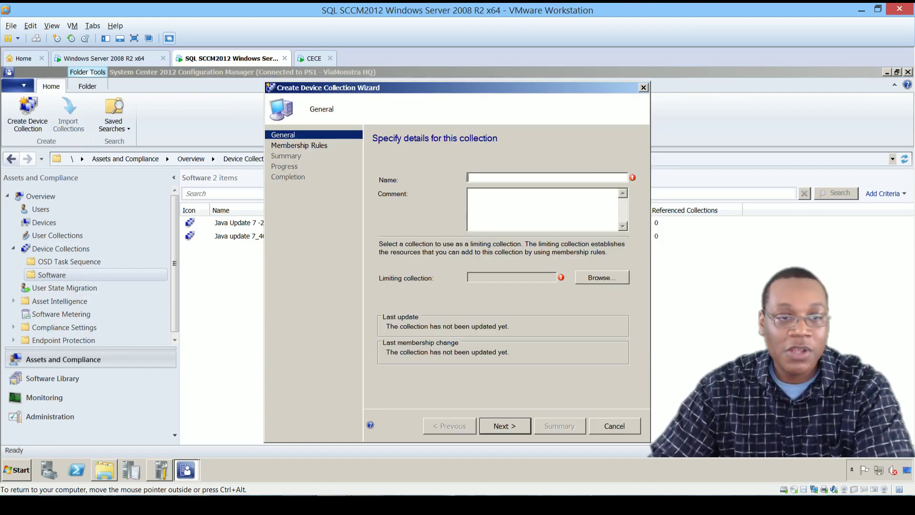
pyautogui.write('Googl')
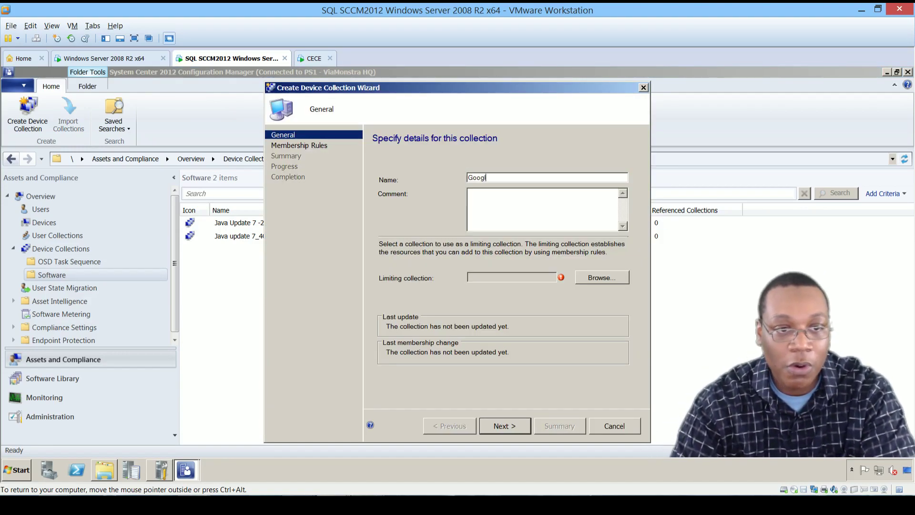
pyautogui.write('e Chrome')
pyautogui.press('Tab')
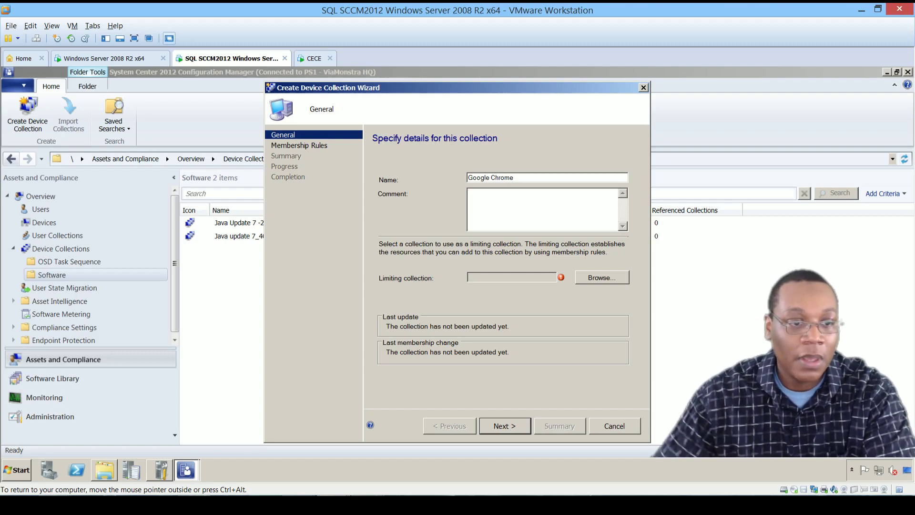
pyautogui.press('Tab')
pyautogui.press('Return')
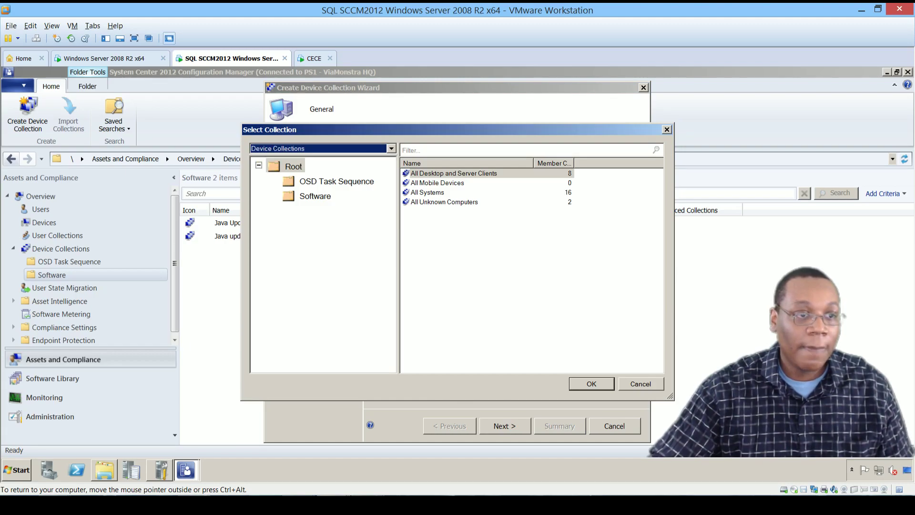
pyautogui.doubleClick(427, 192)
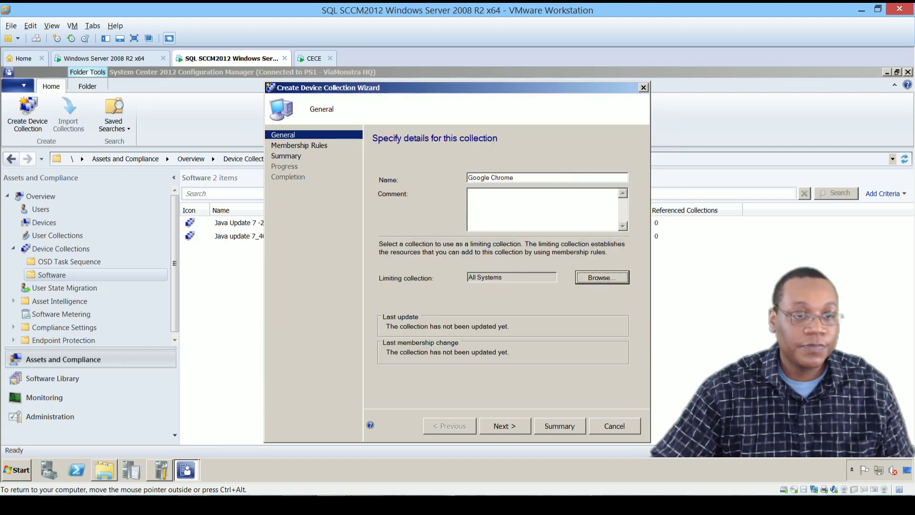
# Continue to the membership rules of the new Google Chrome collection.
pyautogui.hotkey('alt', 'n')
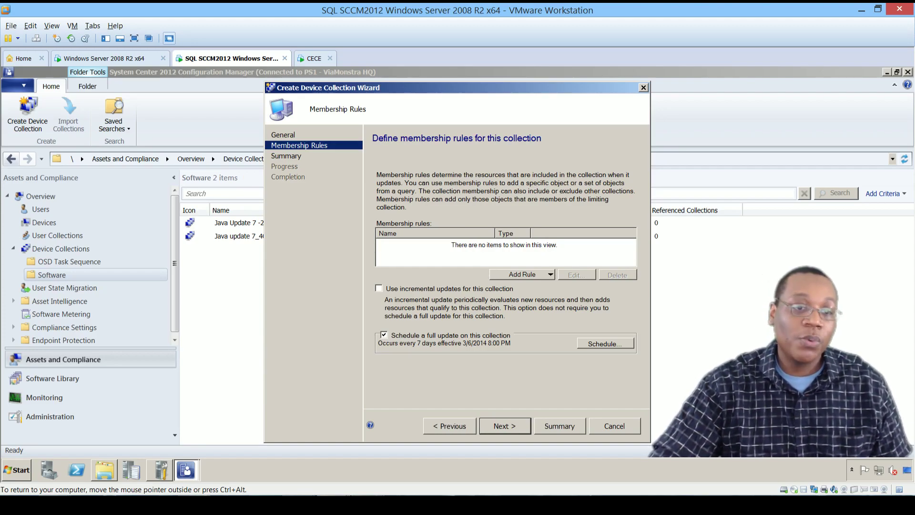
# Try to add a direct membership rule for a system resource whose name matches %CECE.
pyautogui.click(522, 274)
pyautogui.click(513, 287)
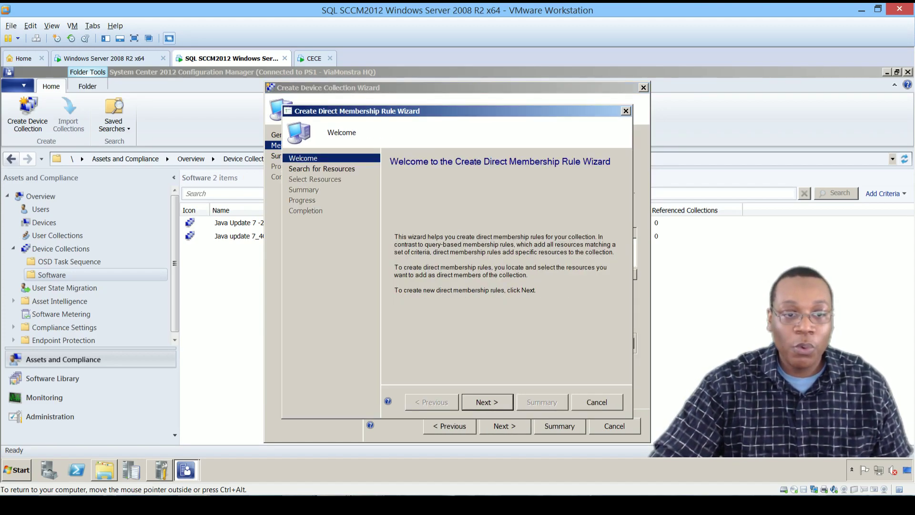
pyautogui.hotkey('alt', 'n')
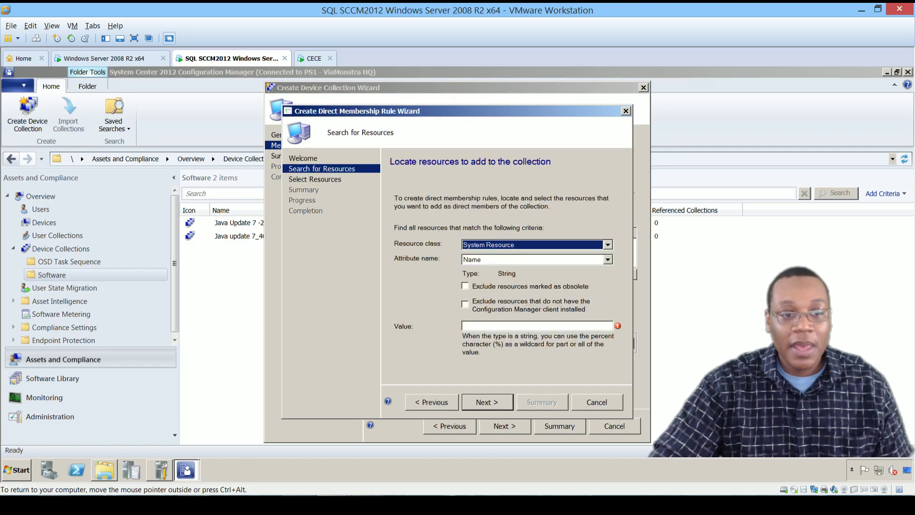
pyautogui.click(536, 326)
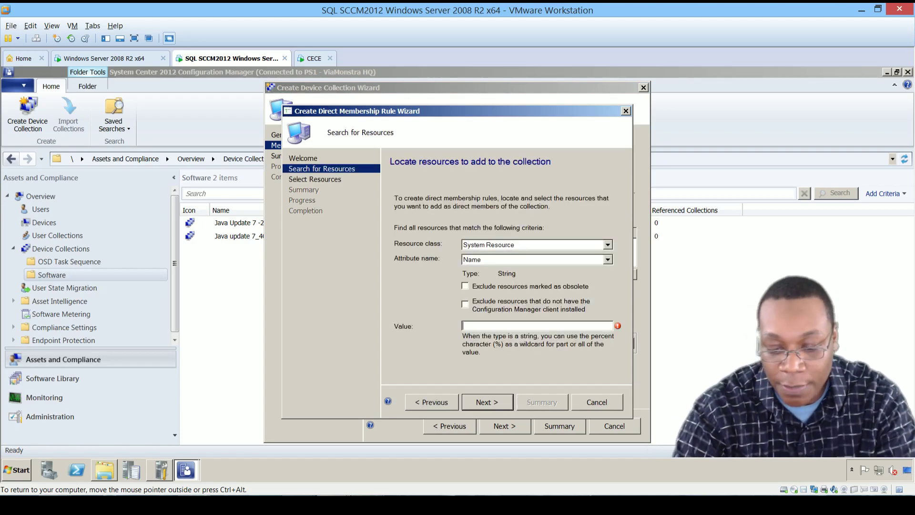
pyautogui.write('%CEV')
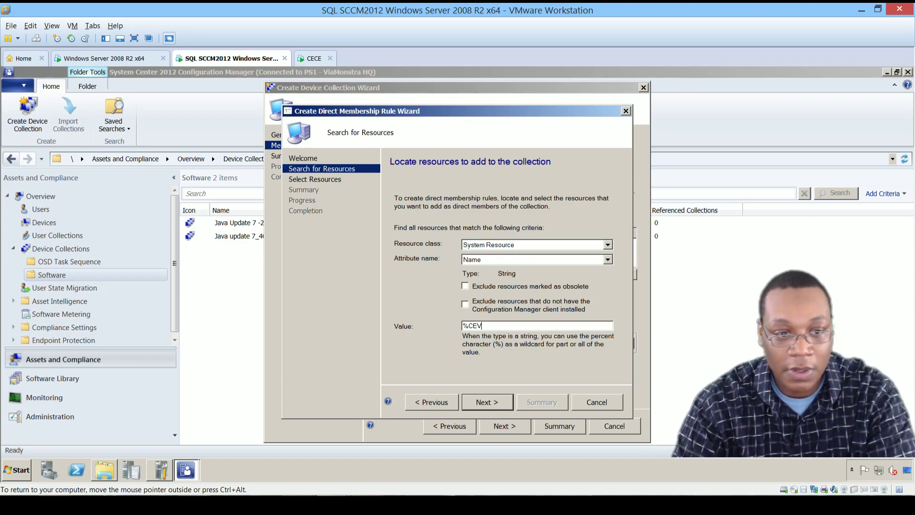
pyautogui.press('BackSpace')
pyautogui.write('CE')
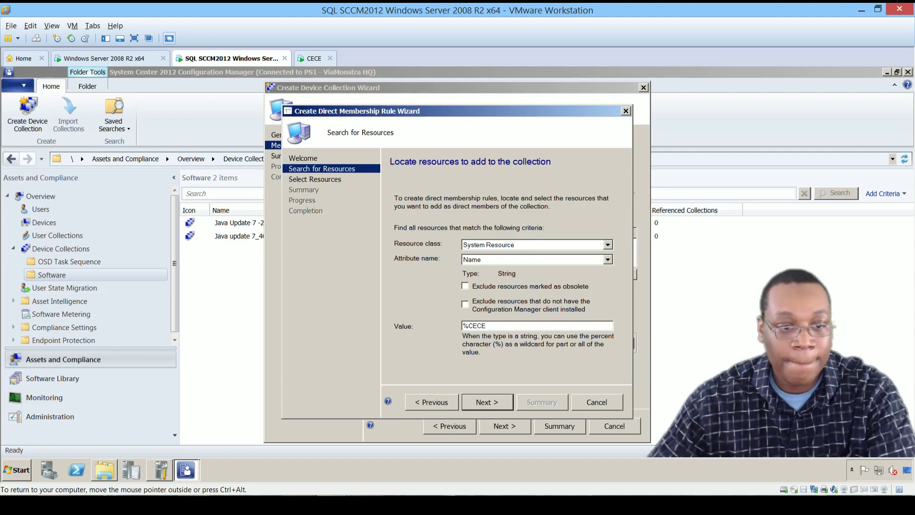
pyautogui.press('Return')
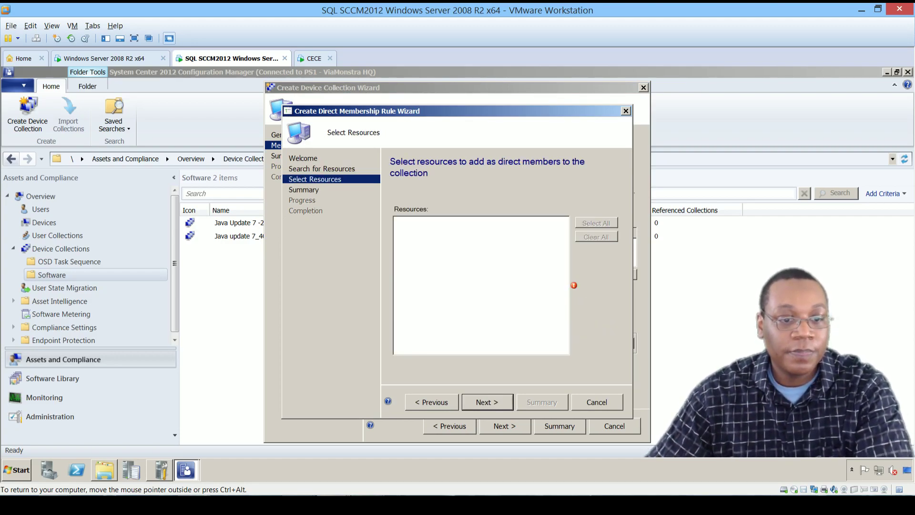
pyautogui.press('Return')
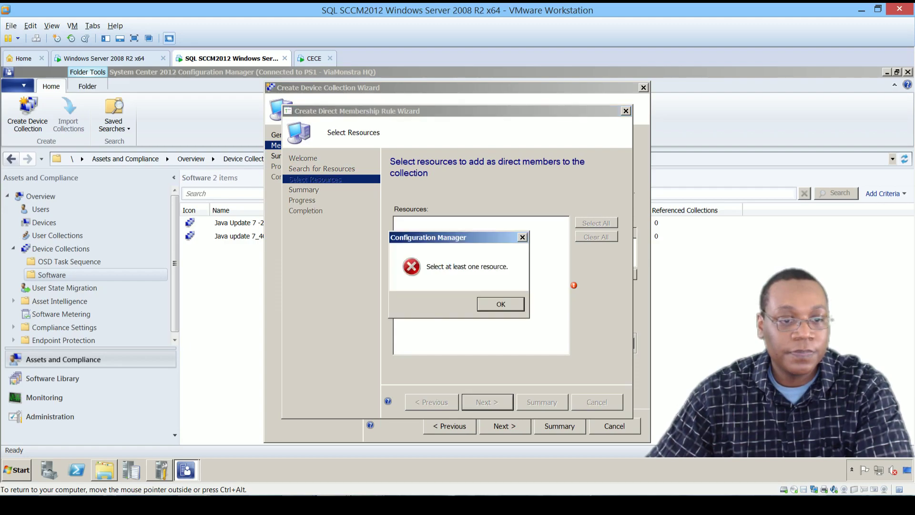
# Repeat the resource search with the value %Cece and discard the direct membership rule.
pyautogui.press('Return')
pyautogui.hotkey('alt', 'p')
pyautogui.click(469, 325)
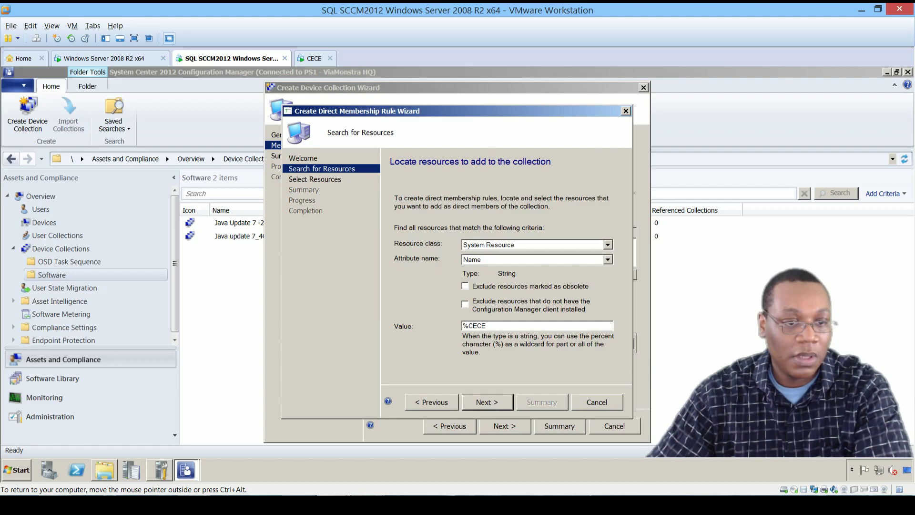
pyautogui.hotkey('shift', 'End')
pyautogui.write('lient')
pyautogui.press('Return')
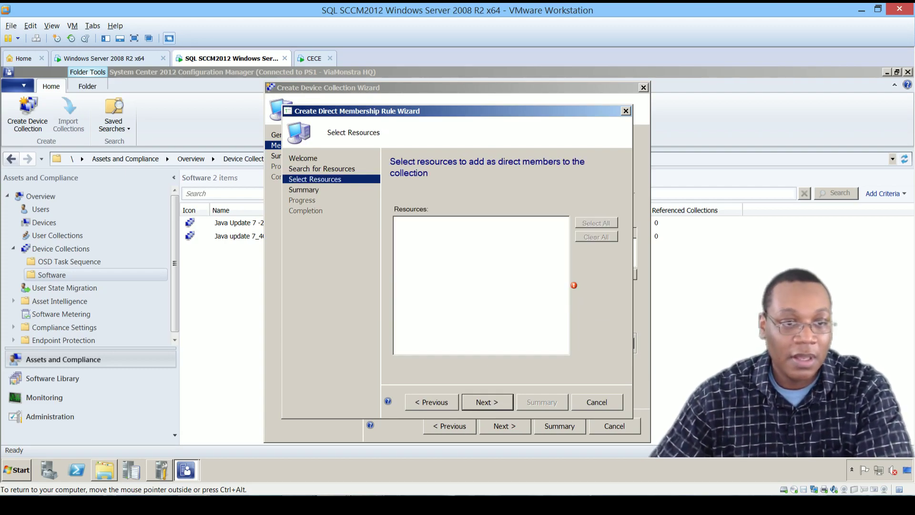
pyautogui.hotkey('alt', 'p')
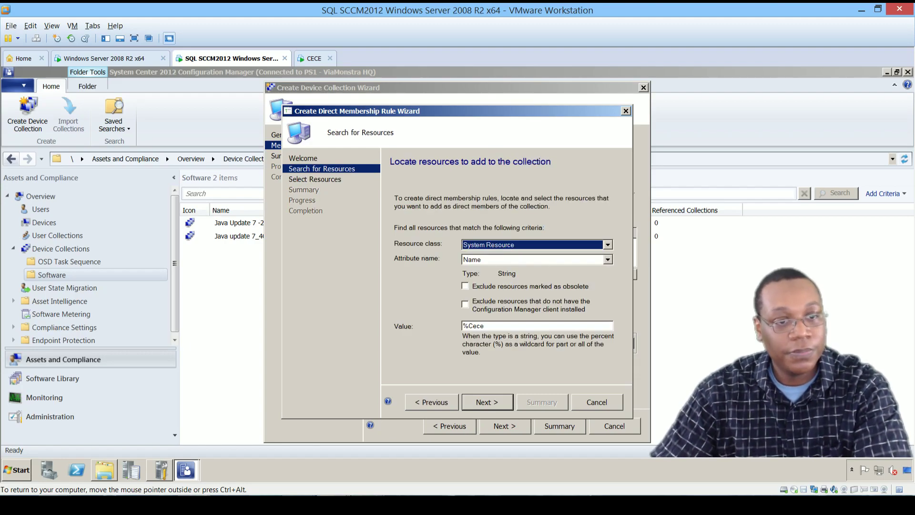
pyautogui.click(607, 259)
pyautogui.press('Escape')
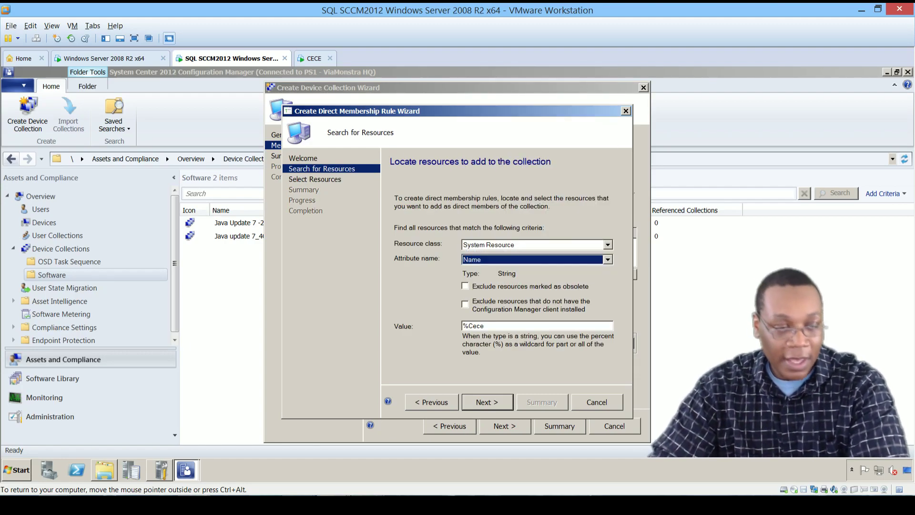
pyautogui.press('Escape')
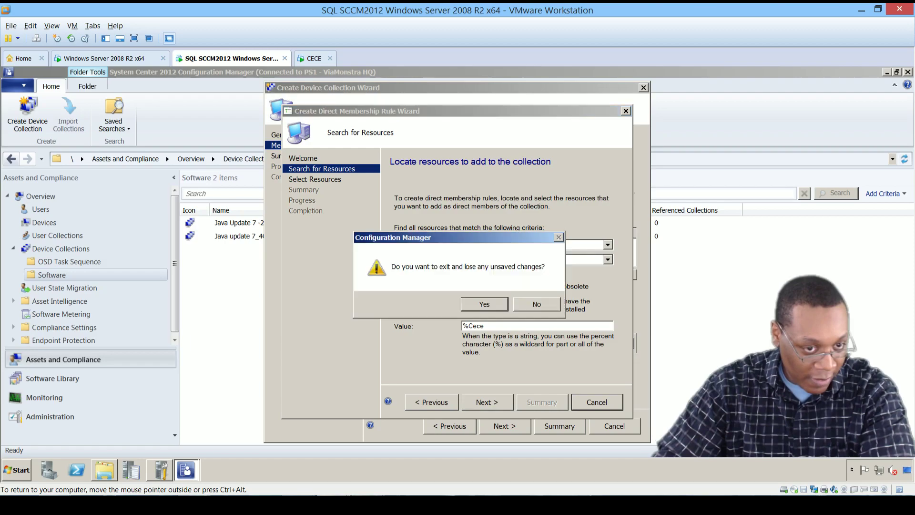
pyautogui.press('Return')
# Finish creating the Google Chrome device collection without any membership rules.
pyautogui.click(505, 426)
pyautogui.click(499, 304)
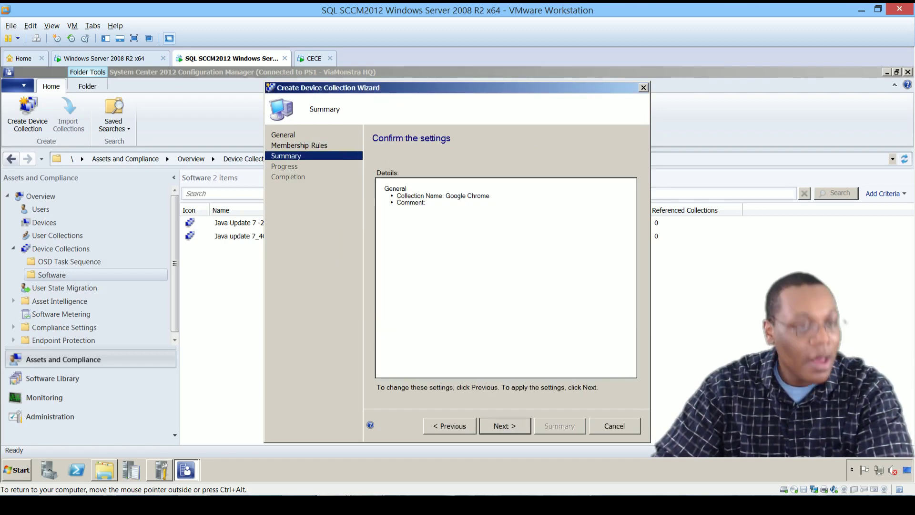
pyautogui.press('Return')
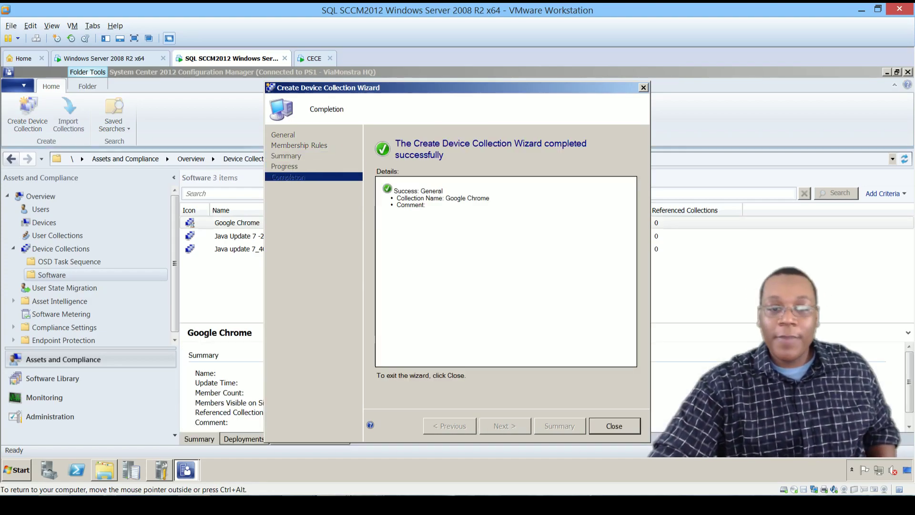
pyautogui.press('Return')
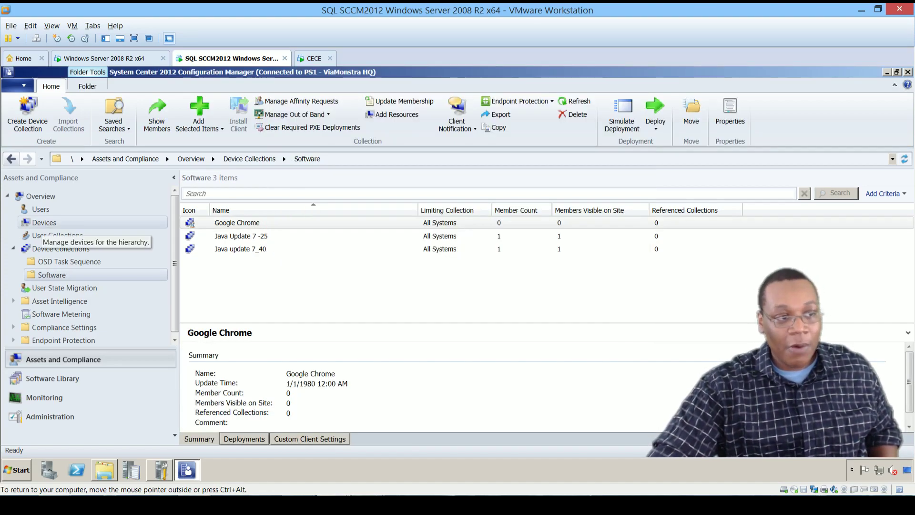
# Look through the Devices list and check the client details of CELIYAH-PC.
pyautogui.click(43, 222)
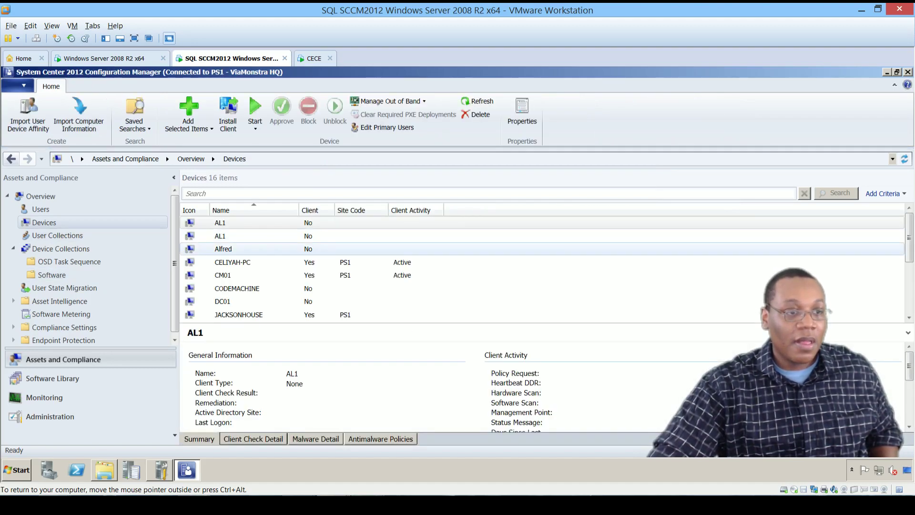
pyautogui.click(222, 275)
pyautogui.click(232, 262)
pyautogui.scroll(-1, 233, 262)
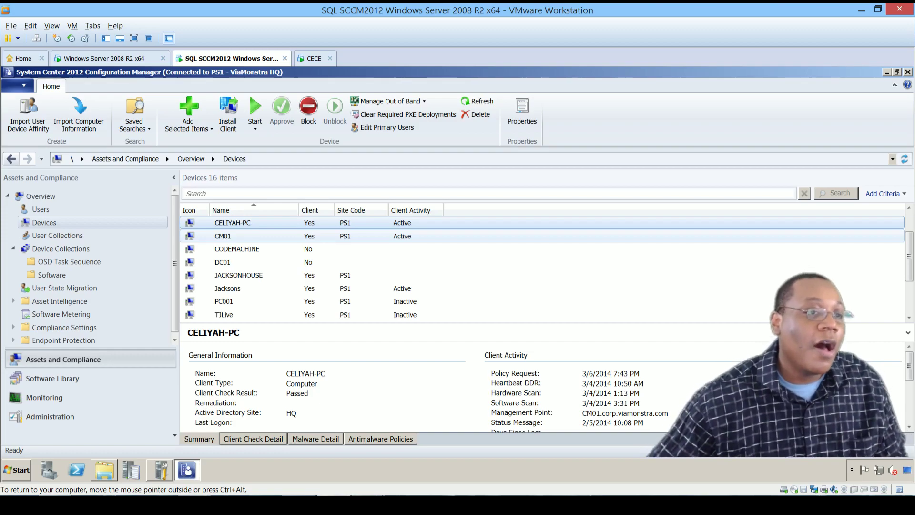
# Switch to the CECE virtual machine and open its full list of installed programs in Control Panel.
pyautogui.click(314, 58)
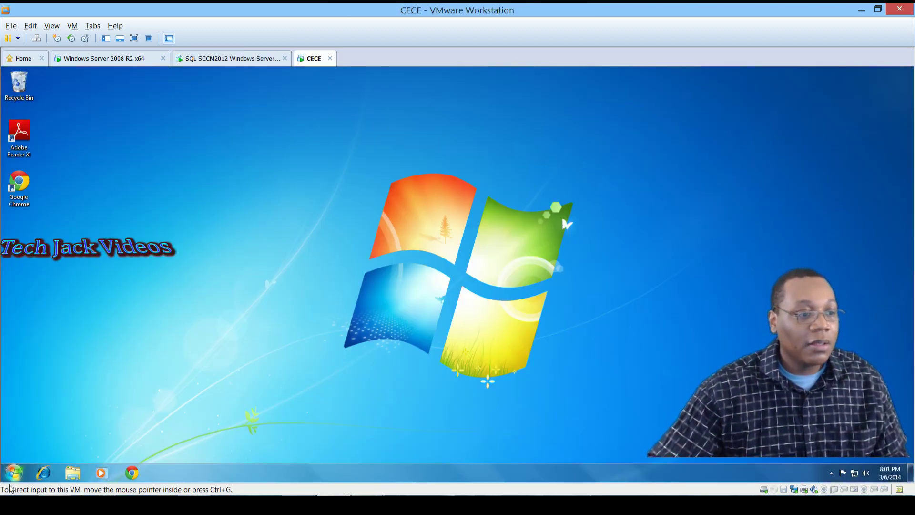
pyautogui.click(13, 473)
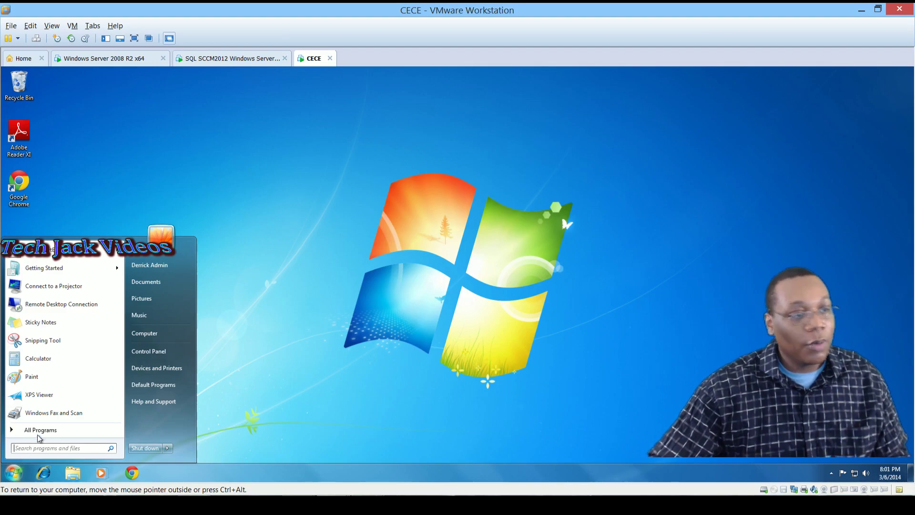
pyautogui.click(169, 352)
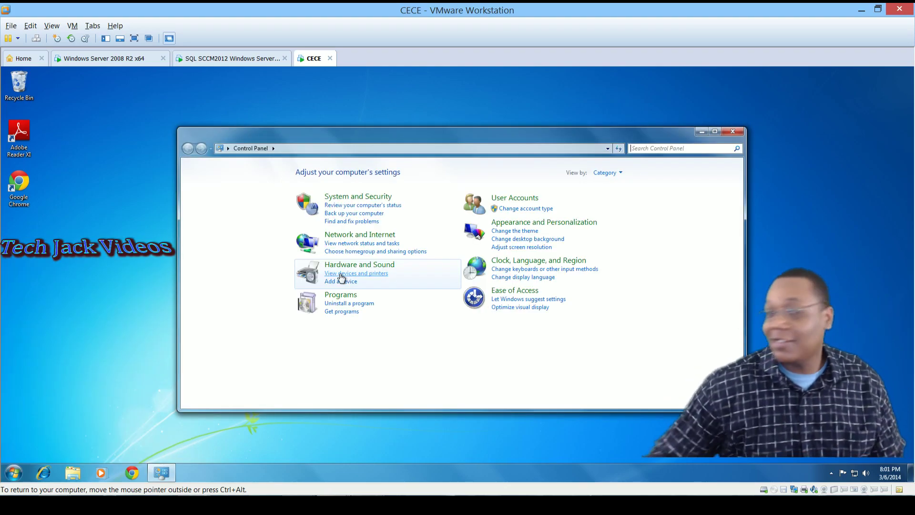
pyautogui.click(364, 303)
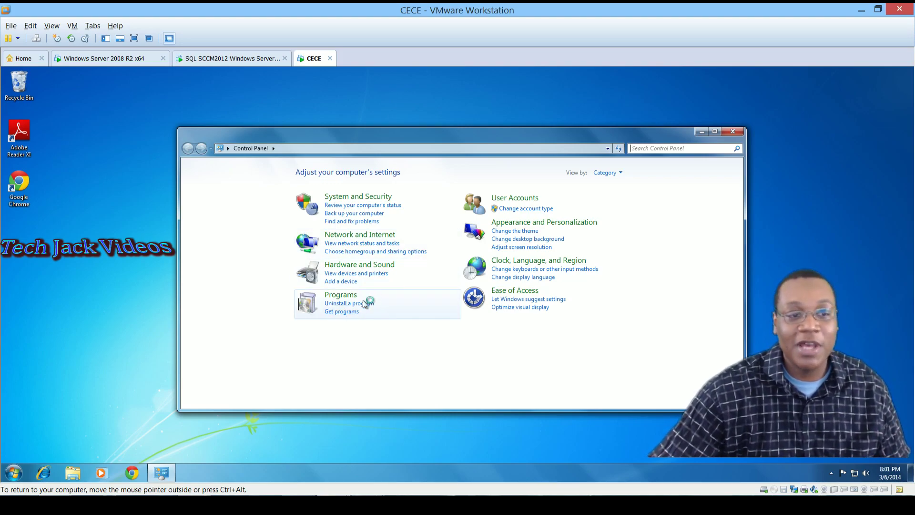
pyautogui.click(338, 177)
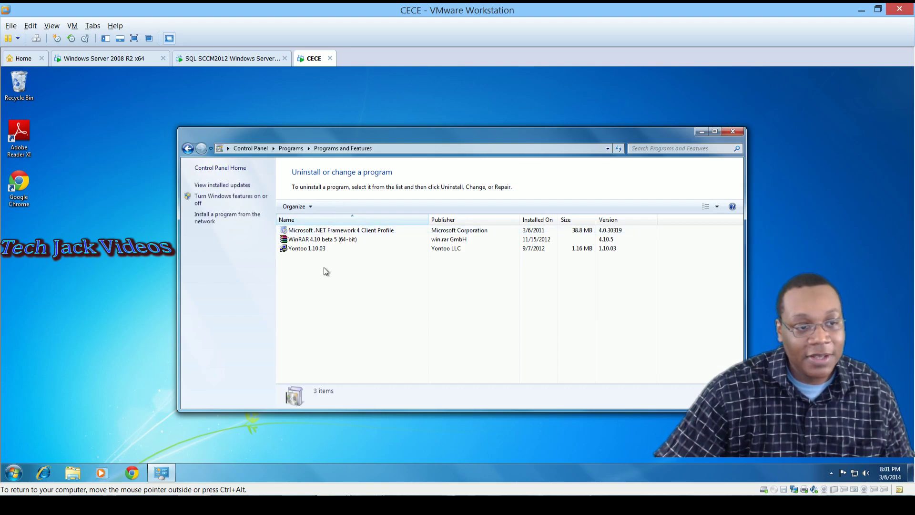
pyautogui.click(334, 240)
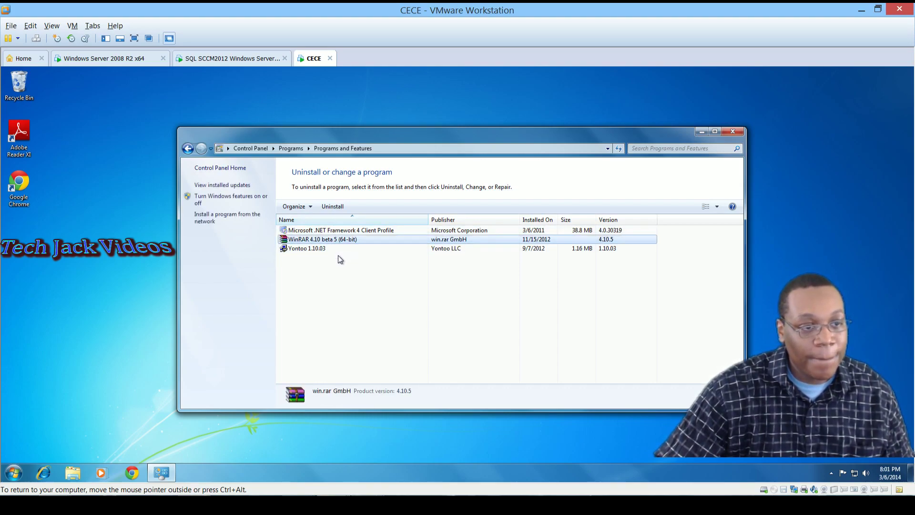
pyautogui.click(326, 282)
pyautogui.rightClick(373, 280)
pyautogui.click(397, 318)
pyautogui.click(360, 302)
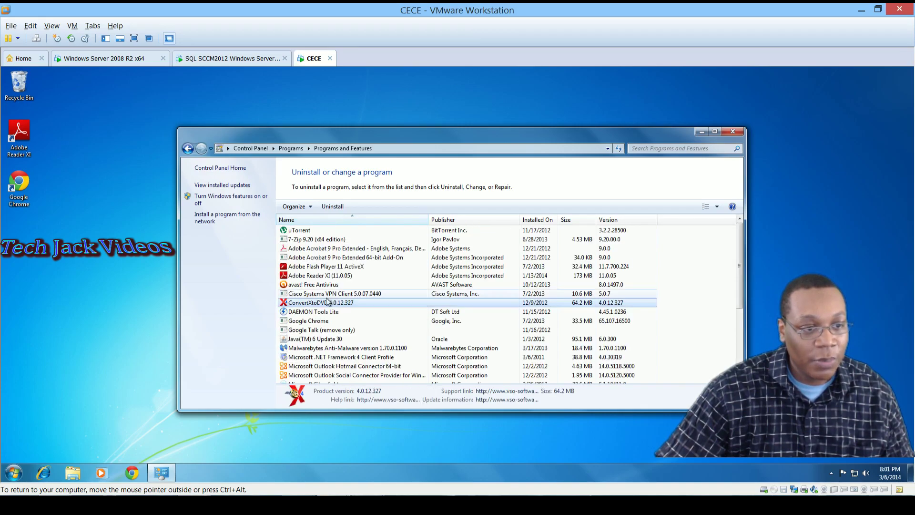
# Uninstall Google Chrome from the CECE virtual machine and confirm its removal.
pyautogui.click(311, 322)
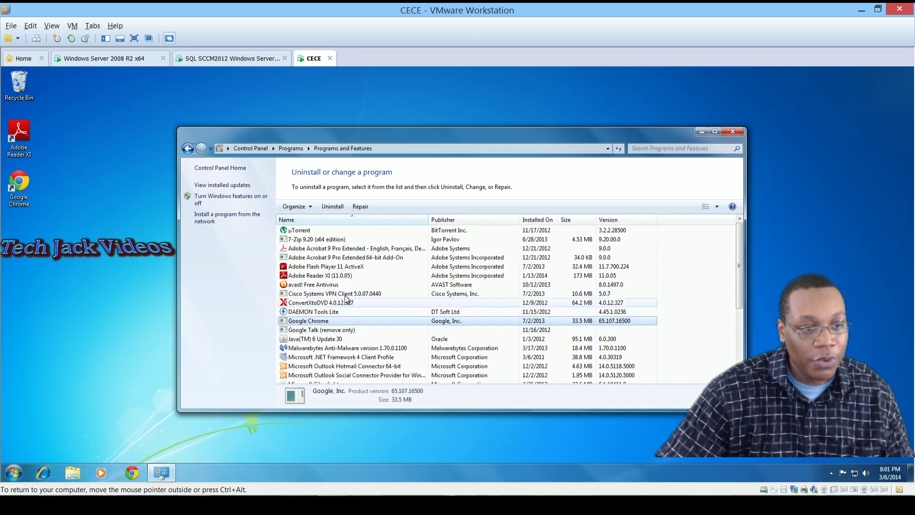
pyautogui.click(333, 205)
pyautogui.click(504, 268)
# Switch back to the SCCM server and add the device CELIYAH-PC to the existing Google Chrome collection in the Software folder.
pyautogui.click(233, 59)
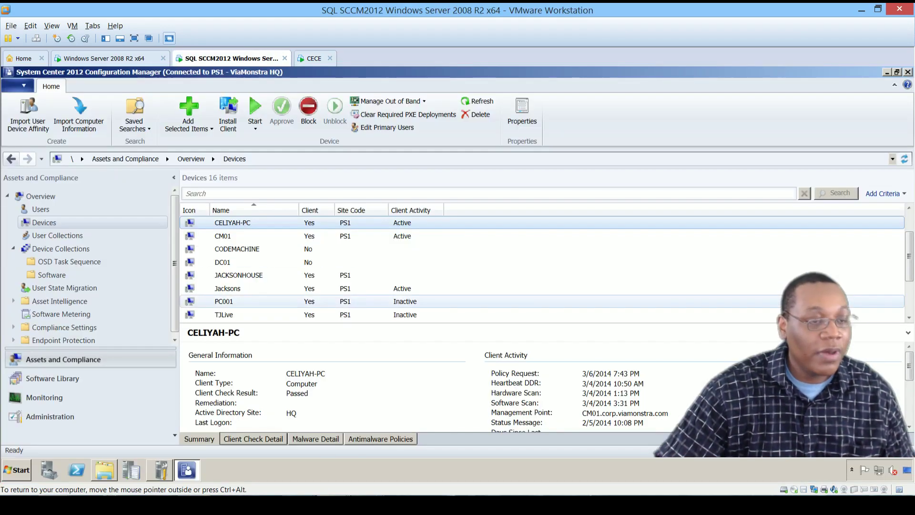
pyautogui.click(237, 249)
pyautogui.click(232, 223)
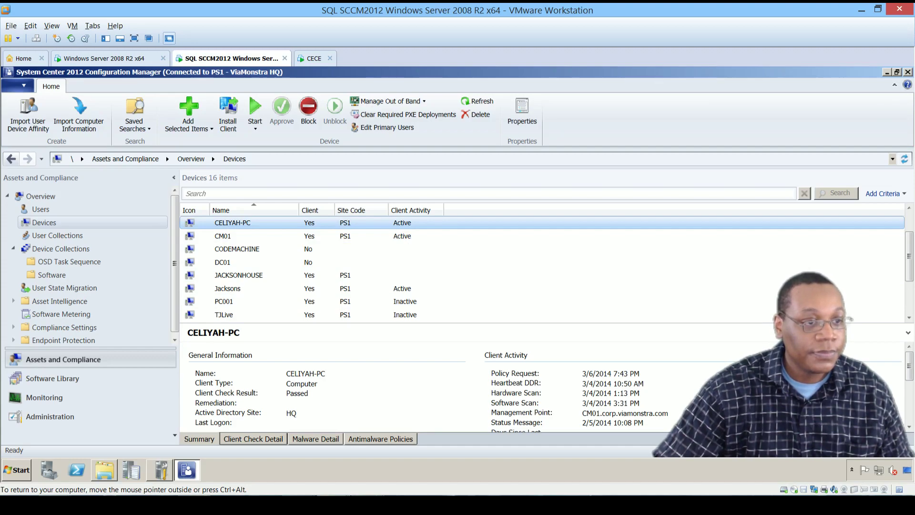
pyautogui.rightClick(223, 222)
pyautogui.moveTo(334, 229)
pyautogui.click(481, 229)
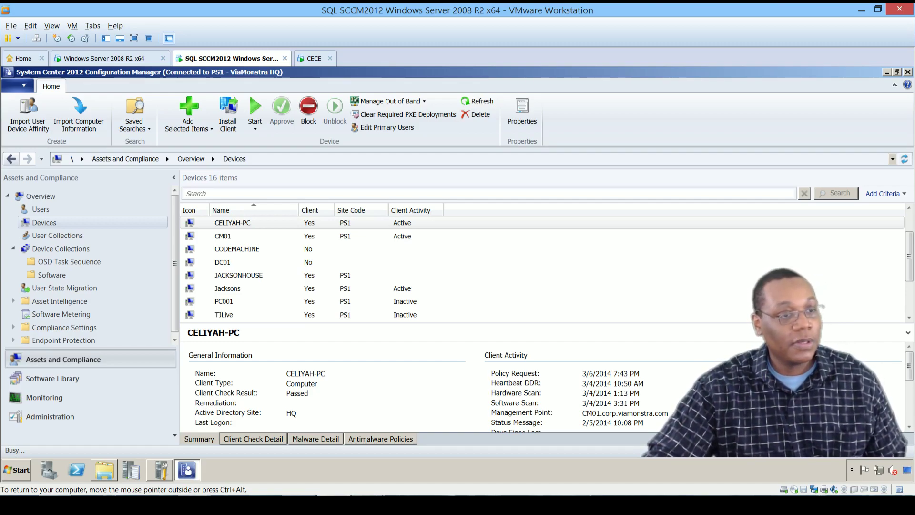
pyautogui.click(314, 196)
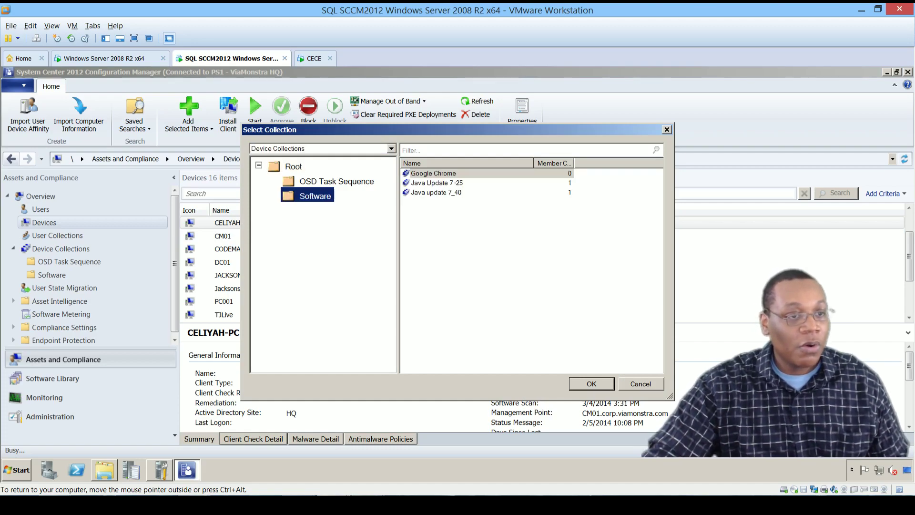
pyautogui.click(433, 173)
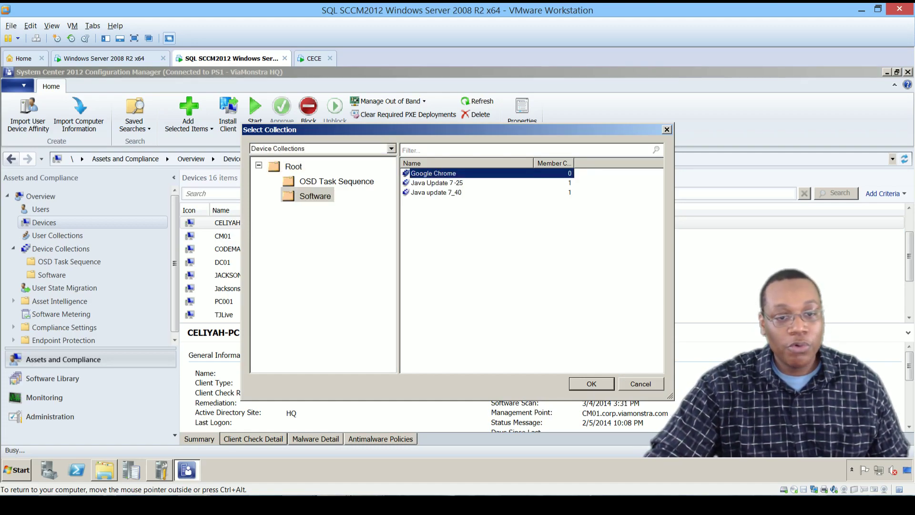
pyautogui.click(591, 384)
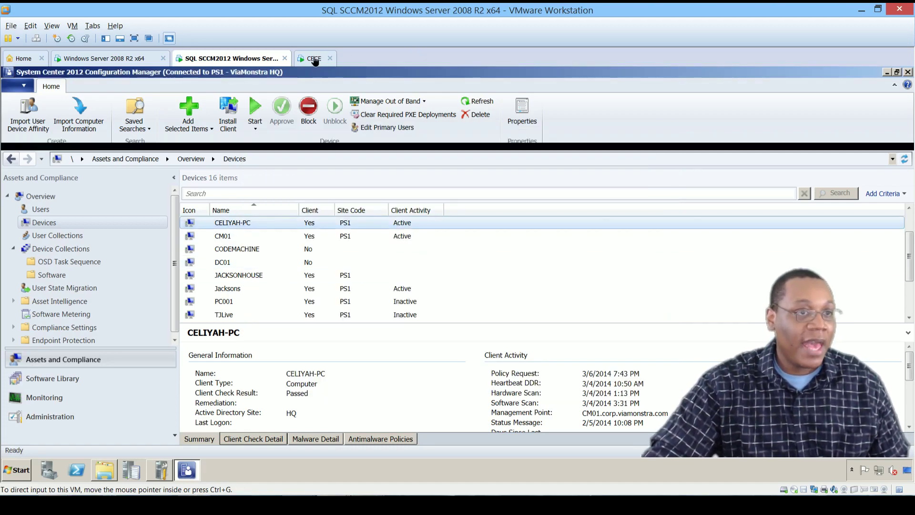
# Return to the CECE virtual machine and check the progress of the Google Chrome removal.
pyautogui.click(315, 60)
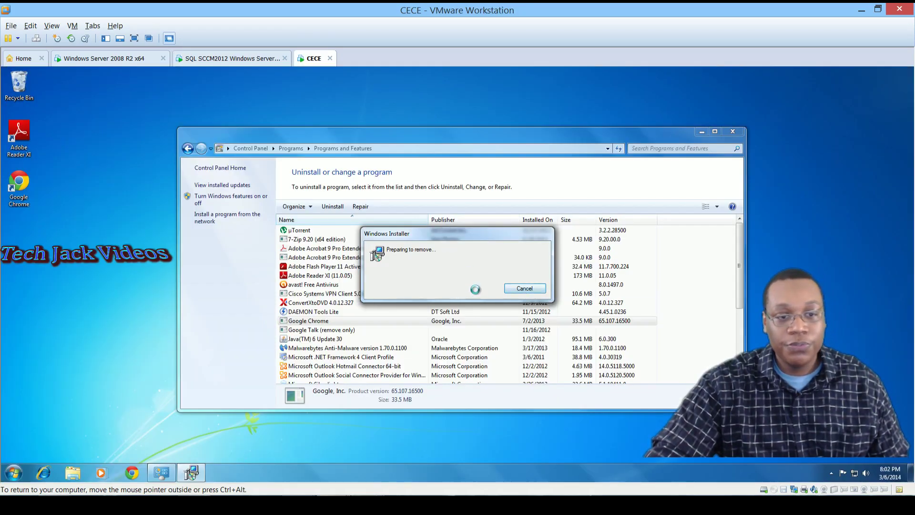
pyautogui.moveTo(483, 237); pyautogui.dragTo(491, 236)
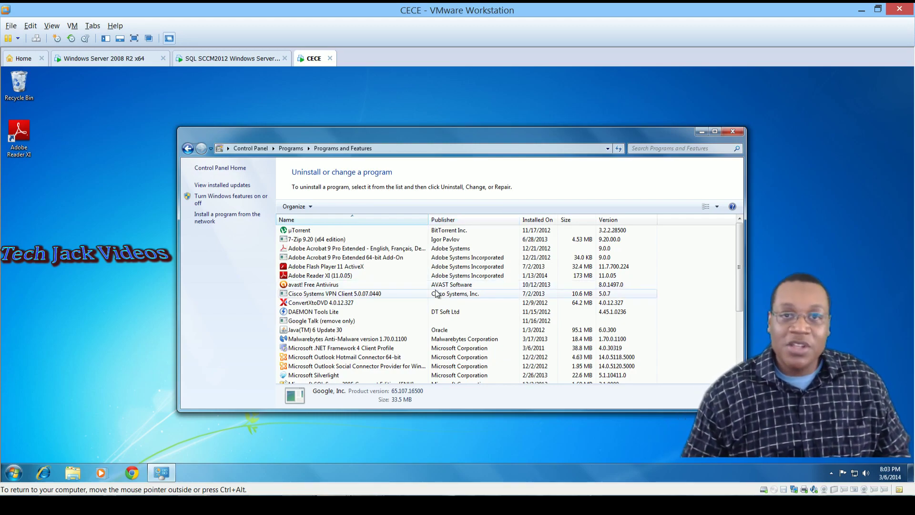
# Open the host computer's Task Manager, inspect its CPU and memory performance, and close it.
pyautogui.rightClick(420, 474)
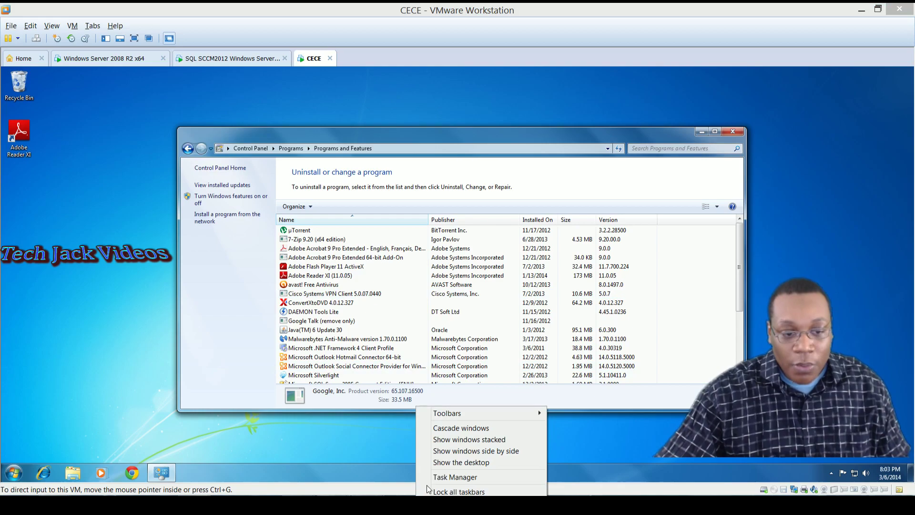
pyautogui.click(432, 478)
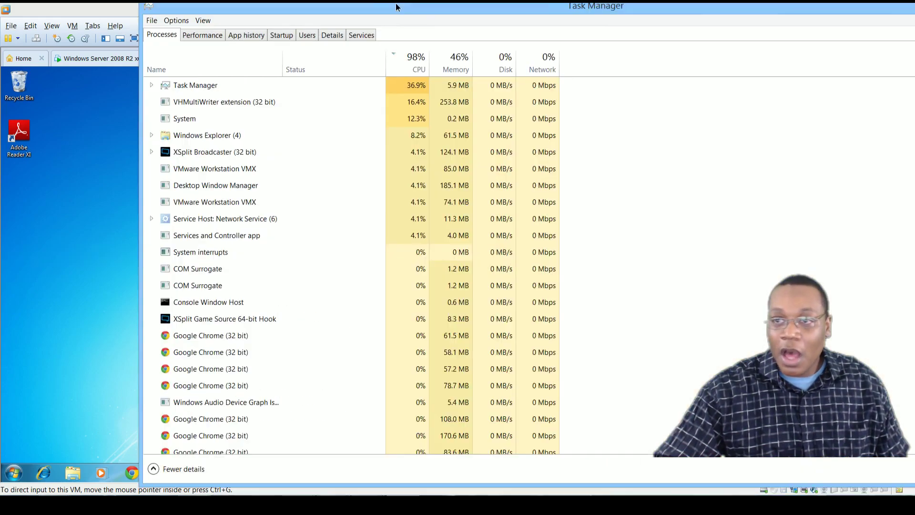
pyautogui.doubleClick(396, 3)
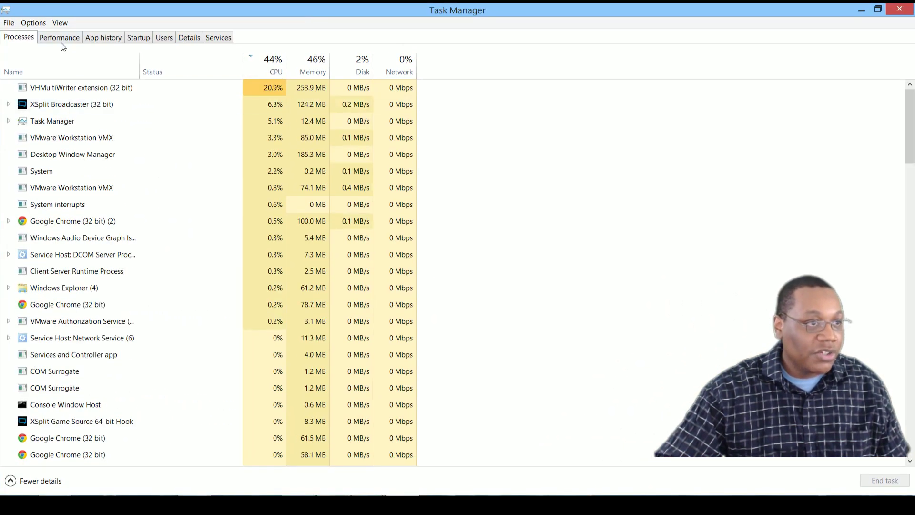
pyautogui.click(60, 37)
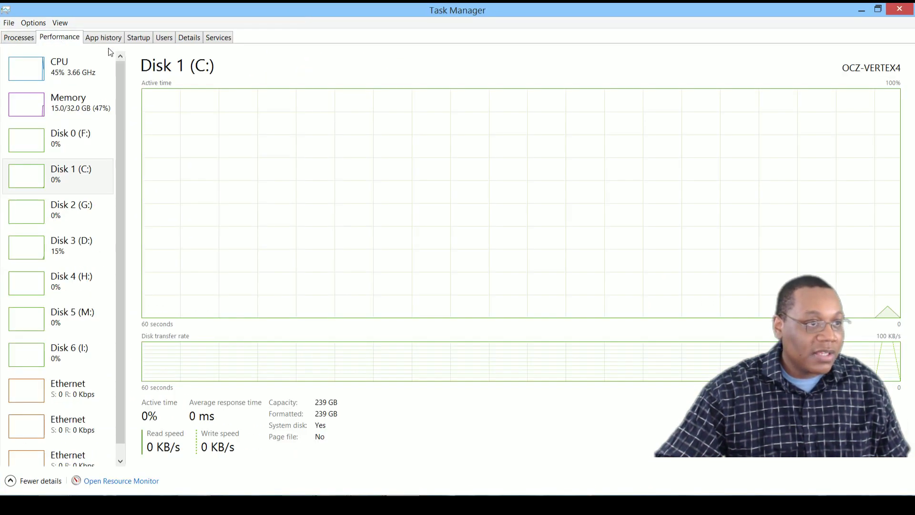
pyautogui.click(93, 82)
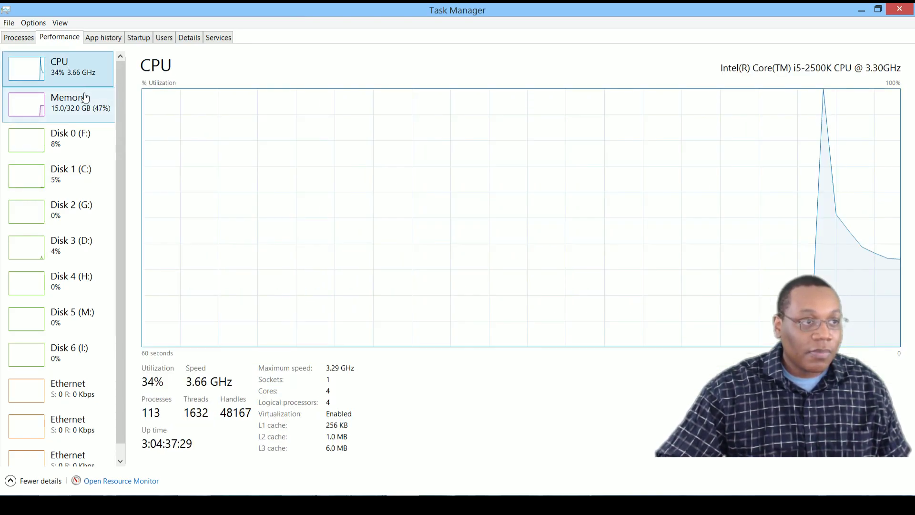
pyautogui.click(80, 113)
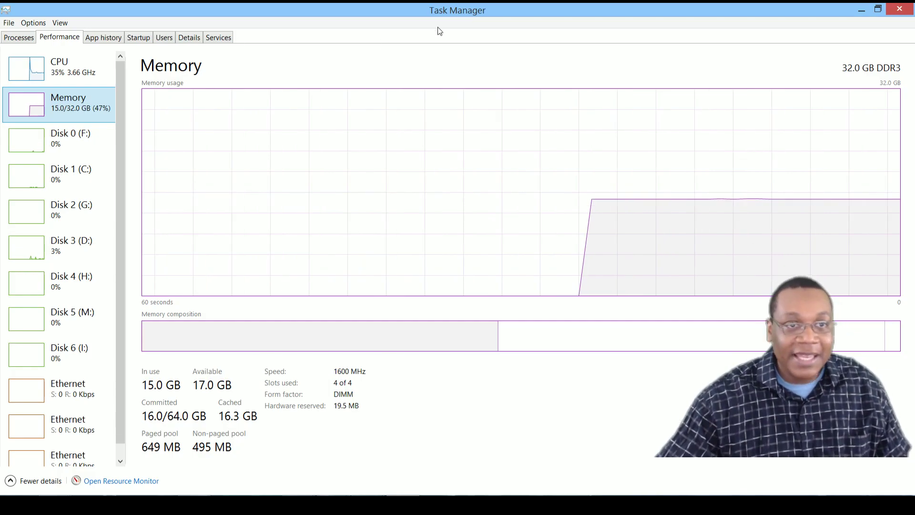
pyautogui.click(899, 10)
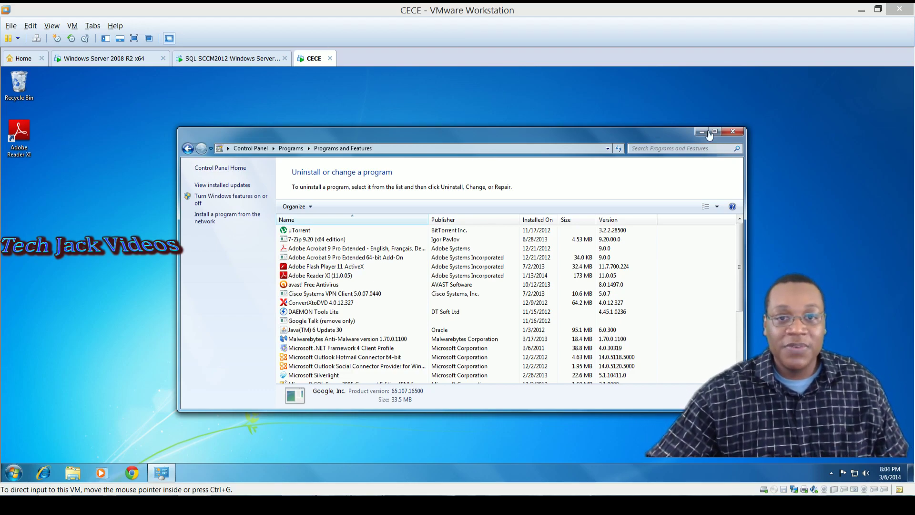
pyautogui.click(659, 133)
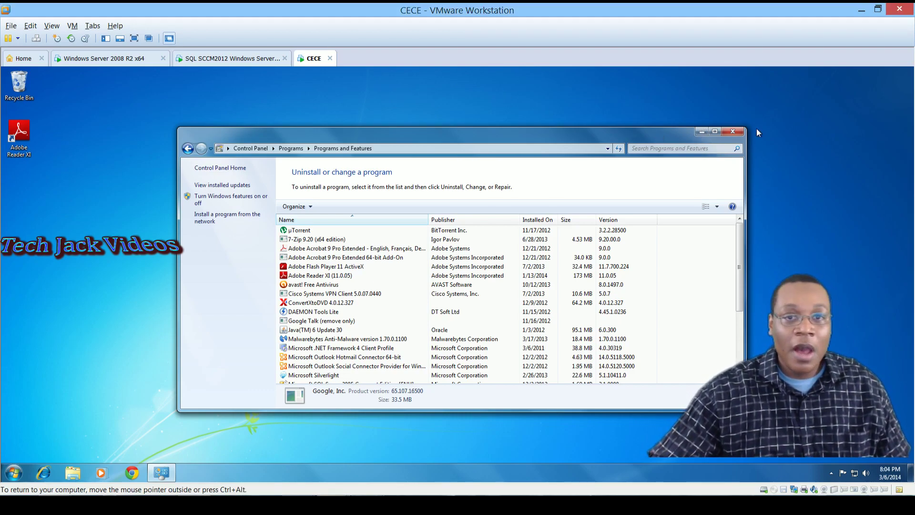
pyautogui.click(212, 61)
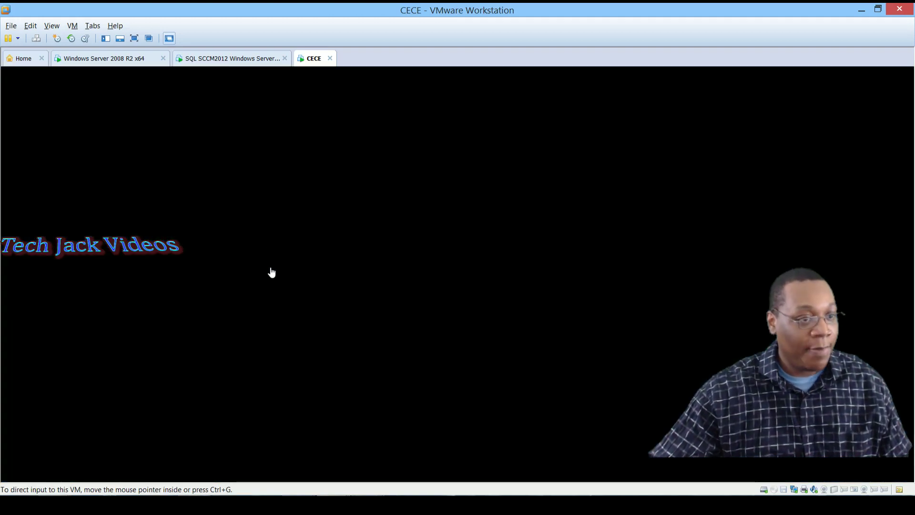
pyautogui.click(312, 58)
# Close the installed programs window in the CECE virtual machine and delete the broken Chrome taskbar shortcut.
pyautogui.click(733, 131)
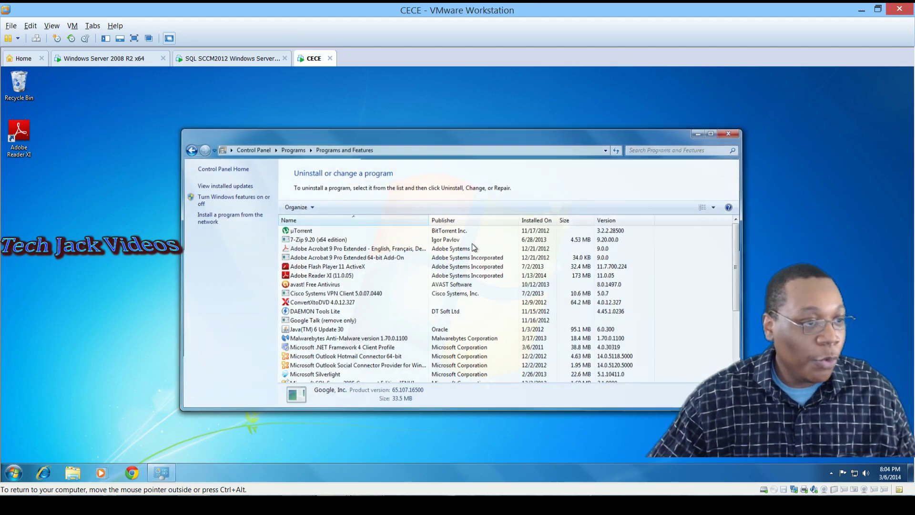
pyautogui.click(18, 473)
pyautogui.click(132, 473)
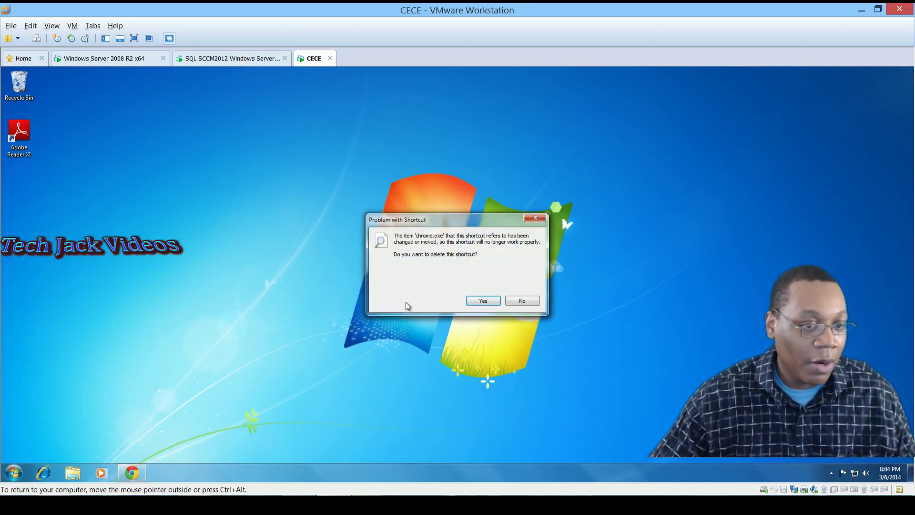
pyautogui.click(479, 302)
# Look through the full program list of the CECE virtual machine for any remaining Google Chrome entry.
pyautogui.click(15, 474)
pyautogui.click(51, 430)
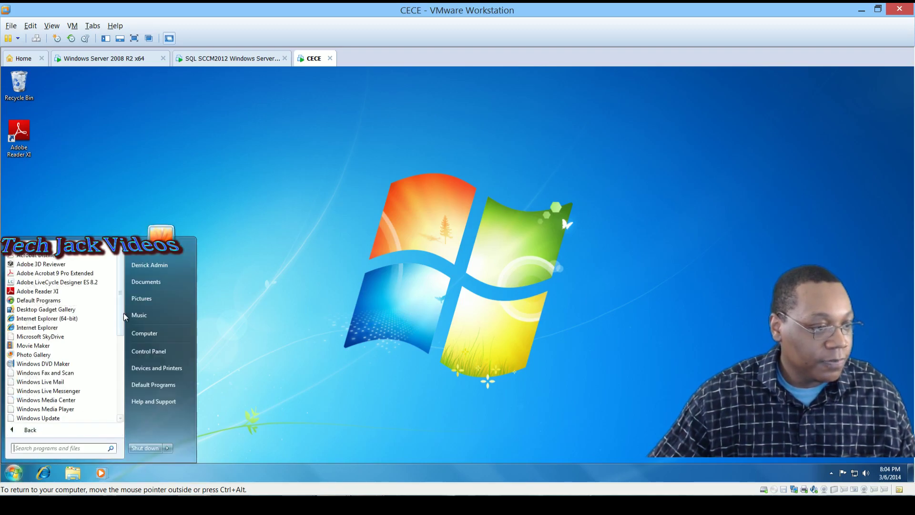
pyautogui.scroll(-4, 62, 379)
pyautogui.scroll(2, 65, 387)
pyautogui.scroll(-2, 65, 388)
pyautogui.click(299, 284)
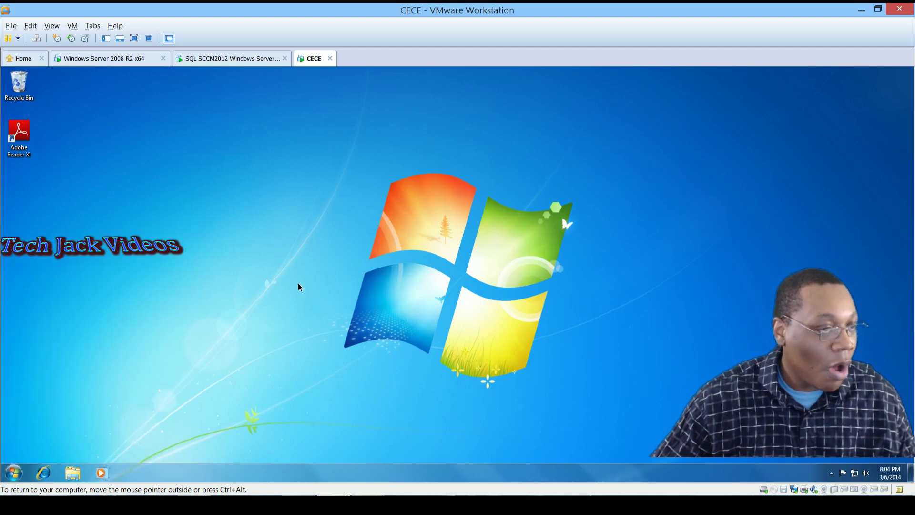
# Switch to the SCCM server and start a deployment of the Google Chrome package, keeping the preselected Google Chrome program.
pyautogui.click(230, 58)
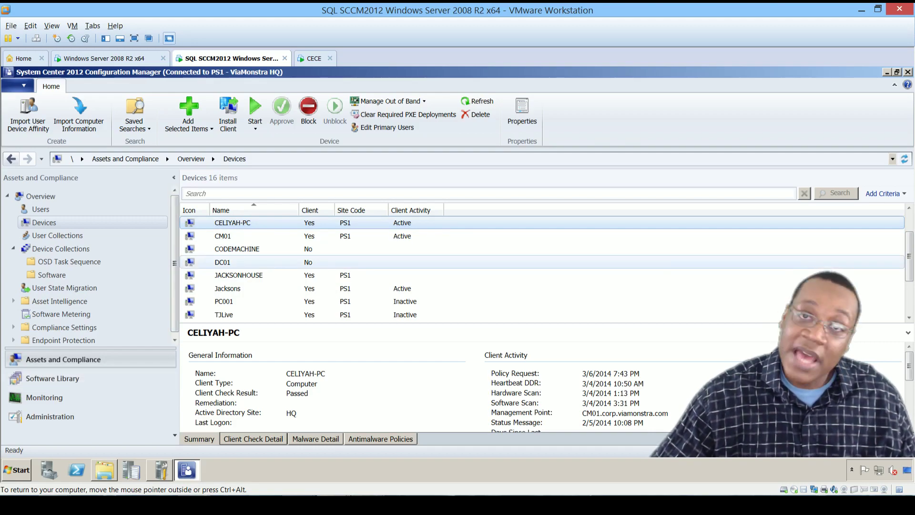
pyautogui.click(53, 378)
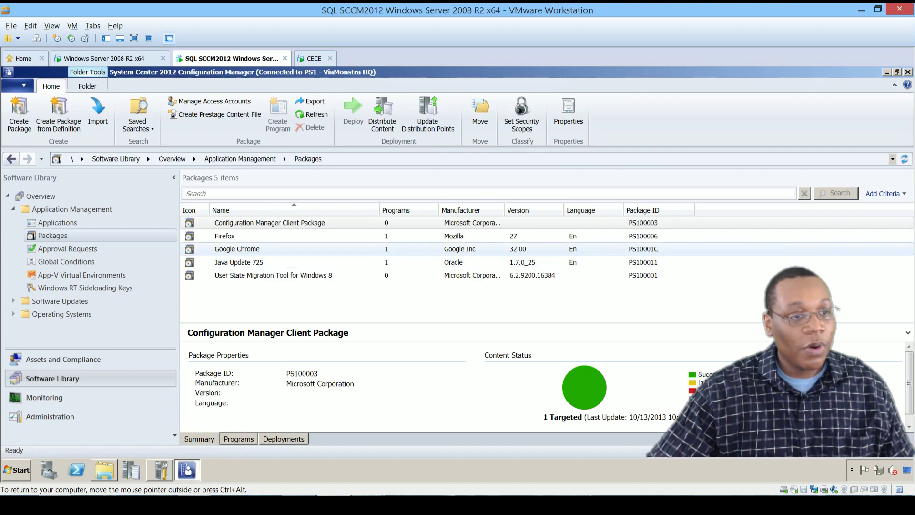
pyautogui.click(255, 249)
pyautogui.rightClick(256, 252)
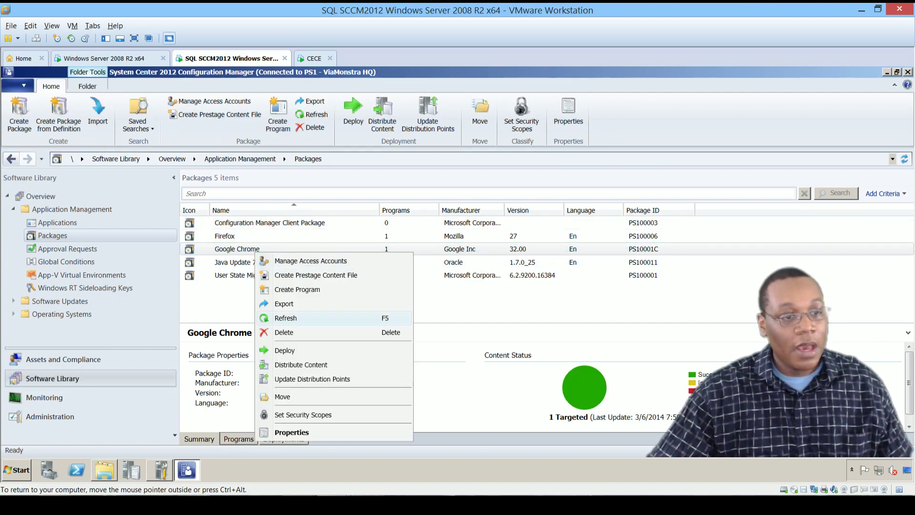
pyautogui.click(284, 350)
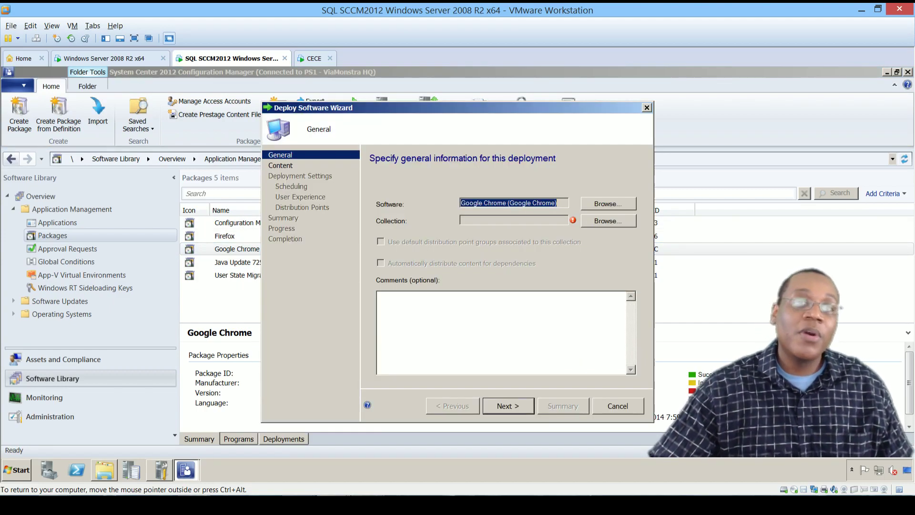
pyautogui.click(608, 204)
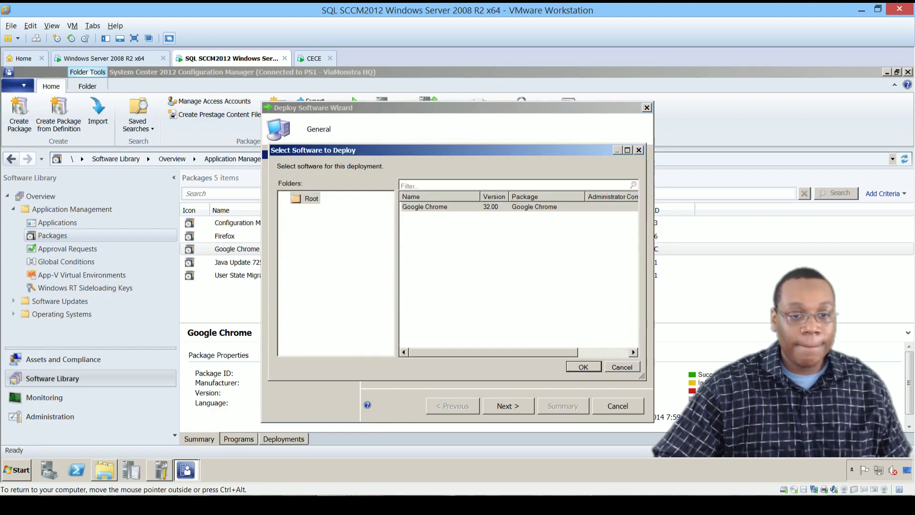
pyautogui.click(622, 367)
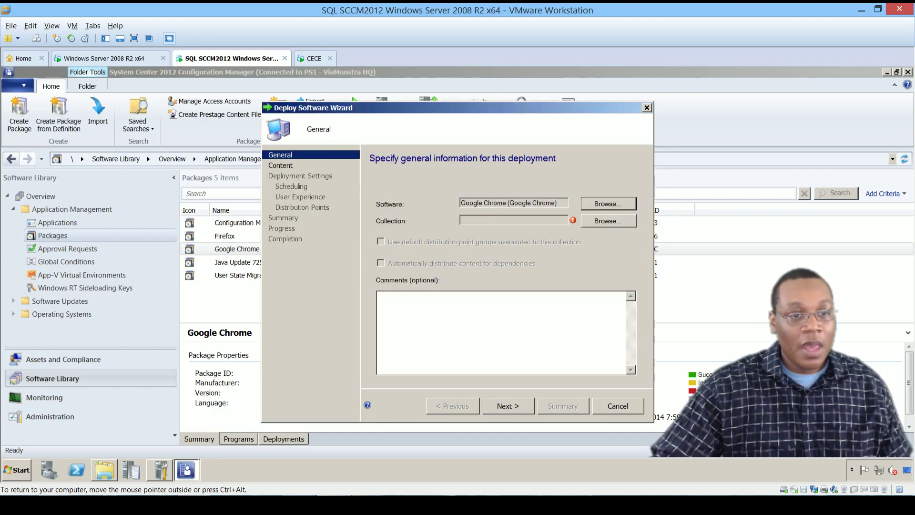
# Target the deployment at the Google Chrome device collection in the Software folder and continue to the content settings.
pyautogui.click(608, 221)
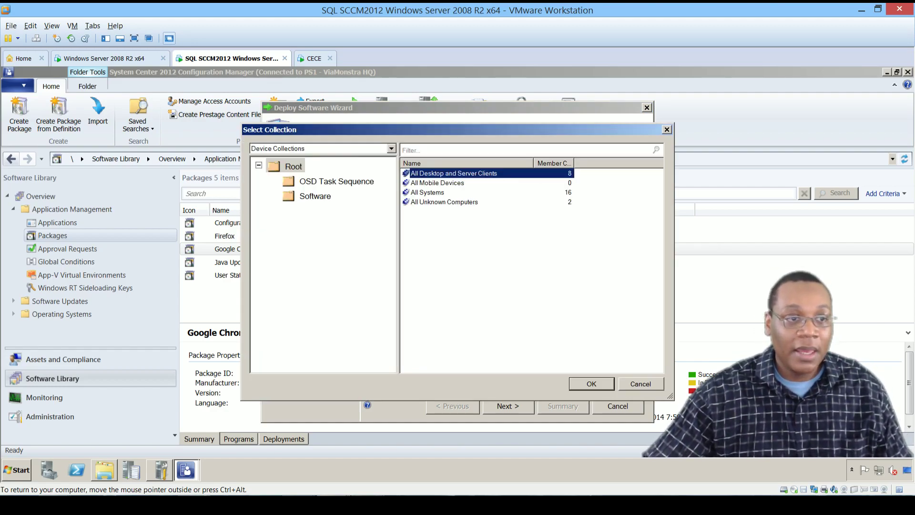
pyautogui.click(308, 196)
pyautogui.click(433, 173)
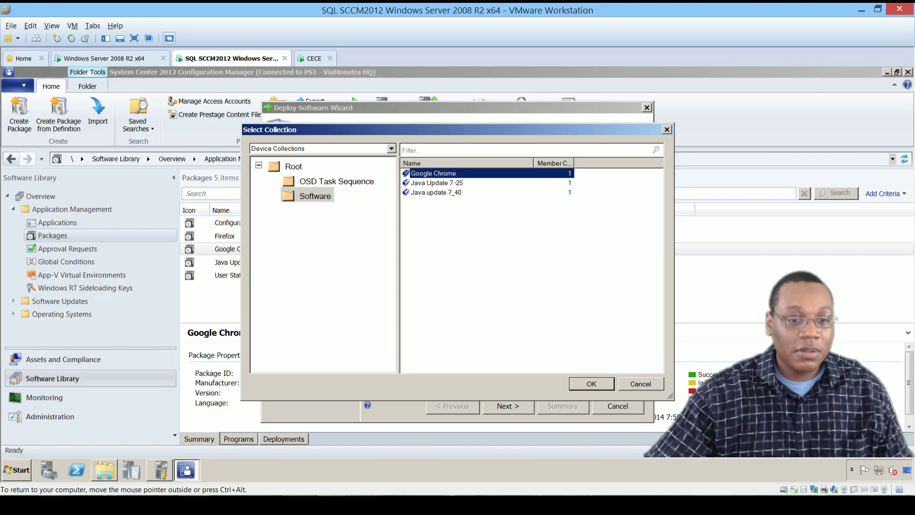
pyautogui.click(591, 384)
pyautogui.click(508, 405)
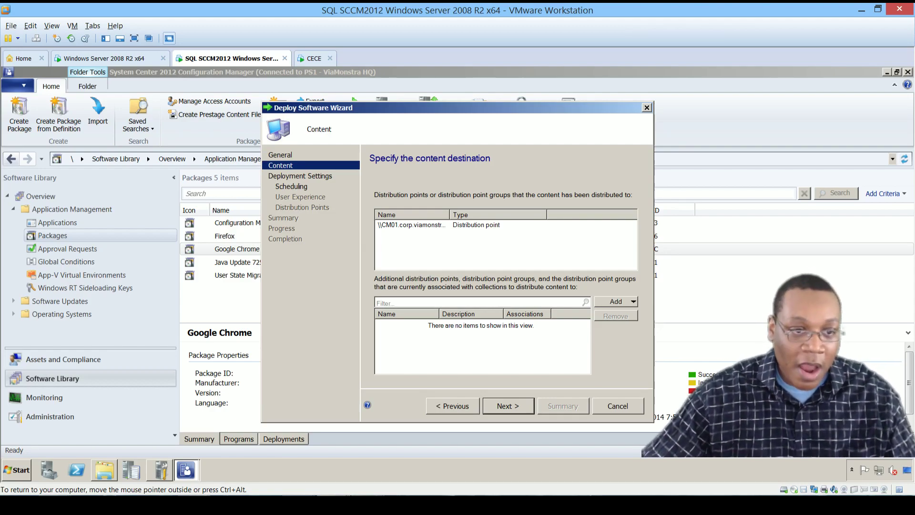
# Accept the existing distribution point and the Required purpose, and add an assignment schedule of As soon as possible.
pyautogui.click(411, 225)
pyautogui.press('Return')
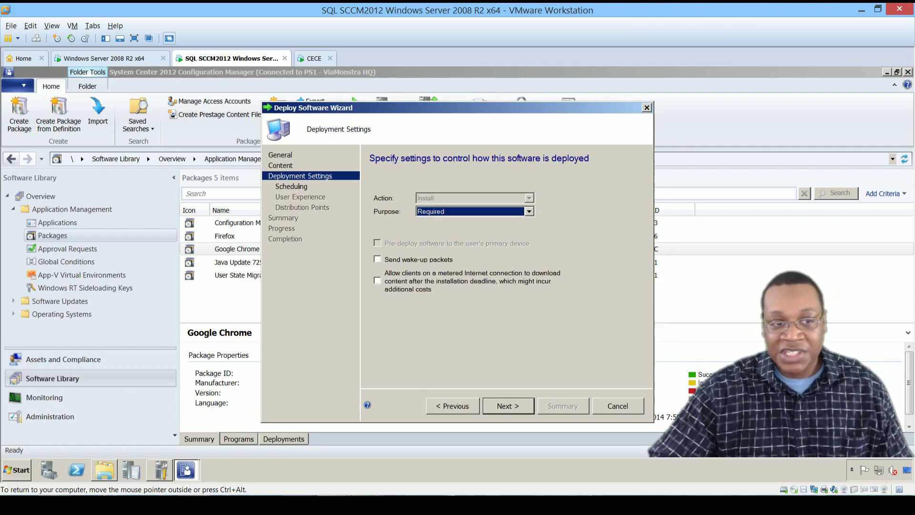
pyautogui.press('Return')
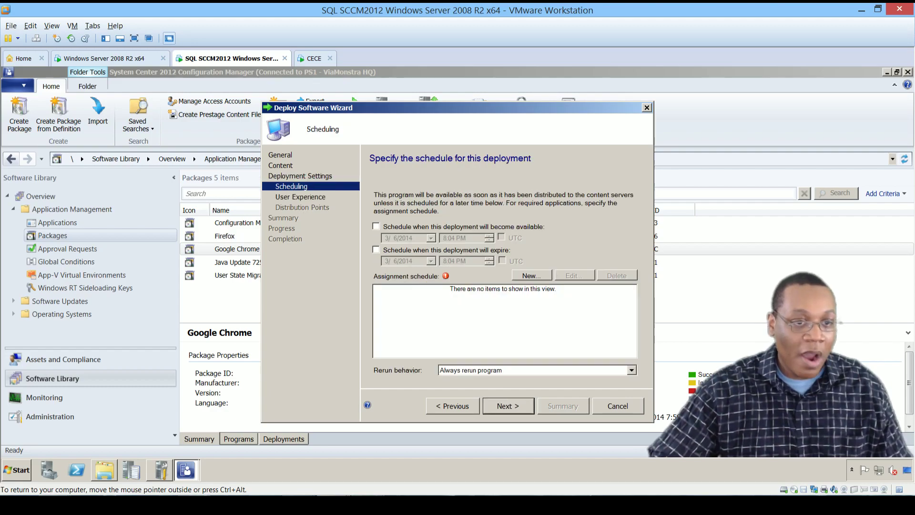
pyautogui.click(532, 275)
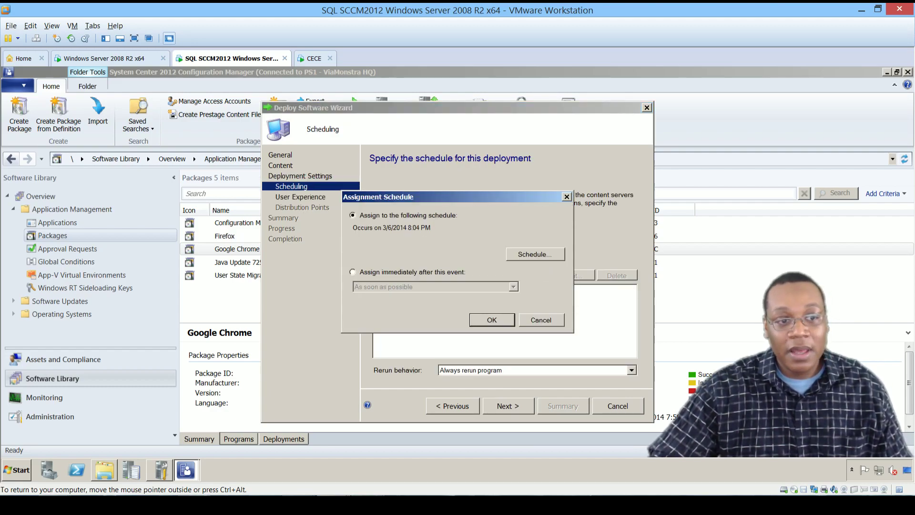
pyautogui.click(353, 271)
pyautogui.press('Return')
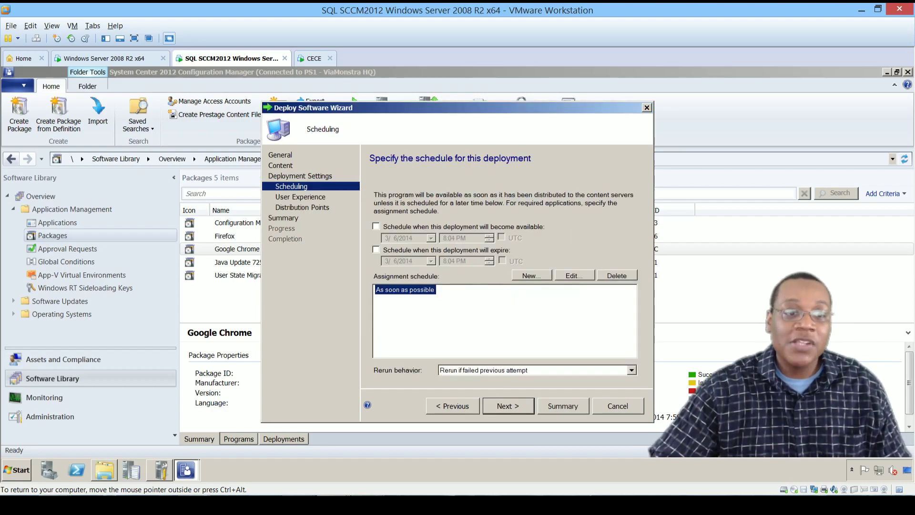
pyautogui.press('Return')
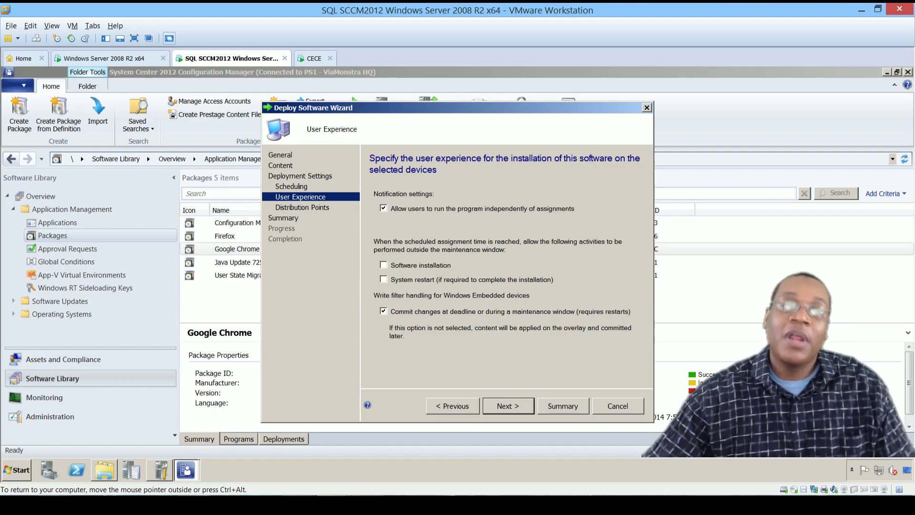
# Try allowing software installation and restart outside the maintenance window, and set the slow-network option to Download content from distribution point and run locally.
pyautogui.click(383, 265)
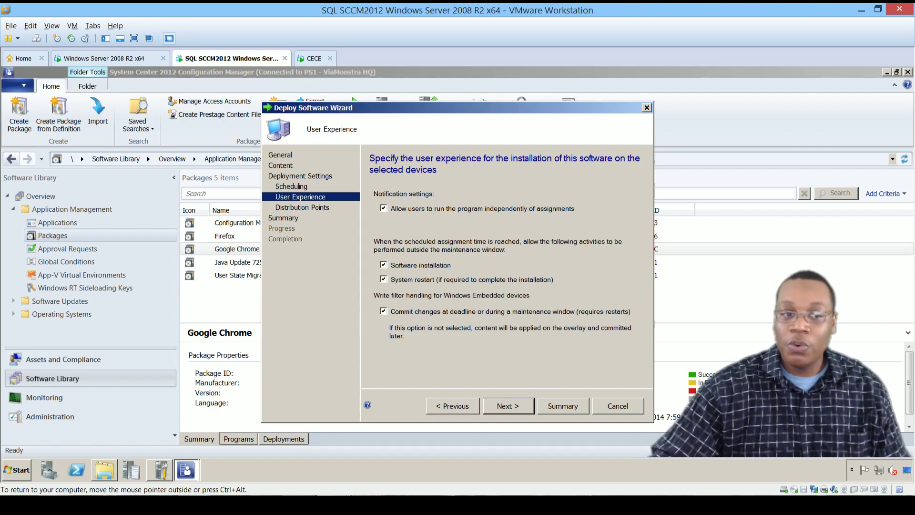
pyautogui.click(509, 406)
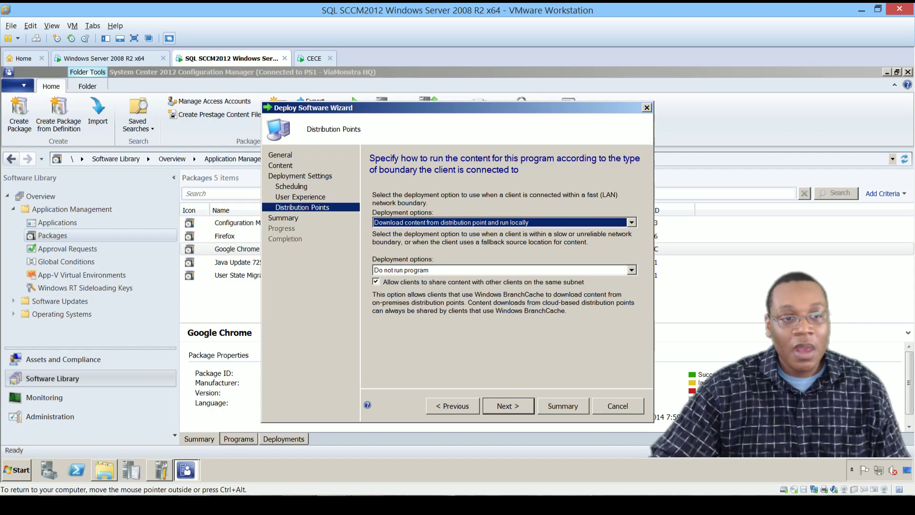
pyautogui.click(631, 270)
pyautogui.click(451, 288)
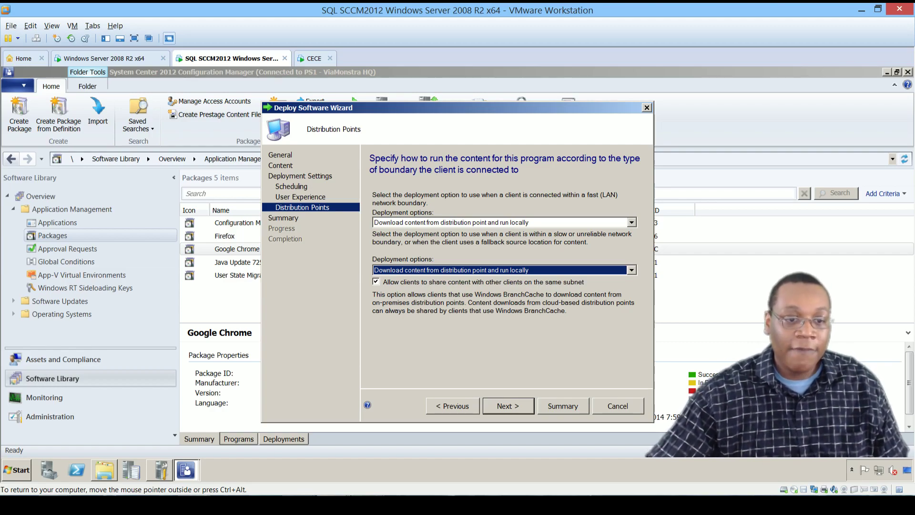
pyautogui.click(508, 406)
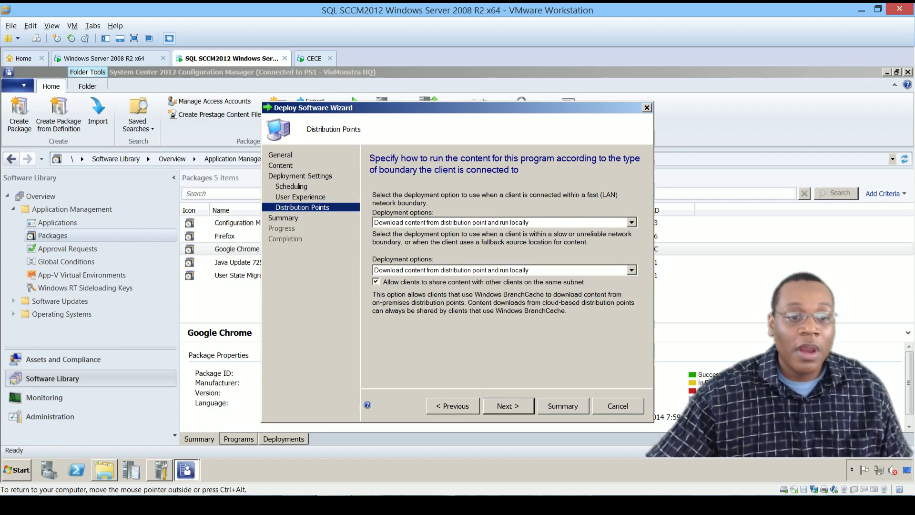
# Confirm the deployment summary to create the Google Chrome deployment and close the wizard.
pyautogui.press('Return')
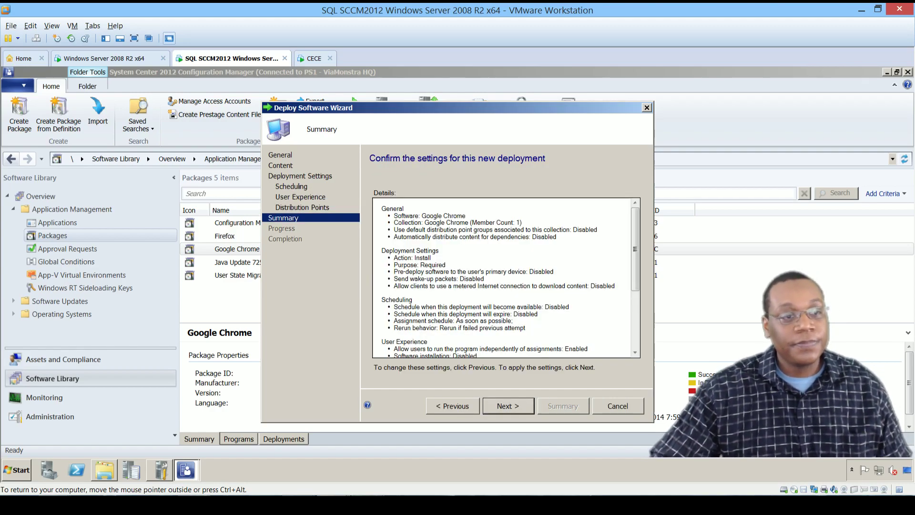
pyautogui.press('Return')
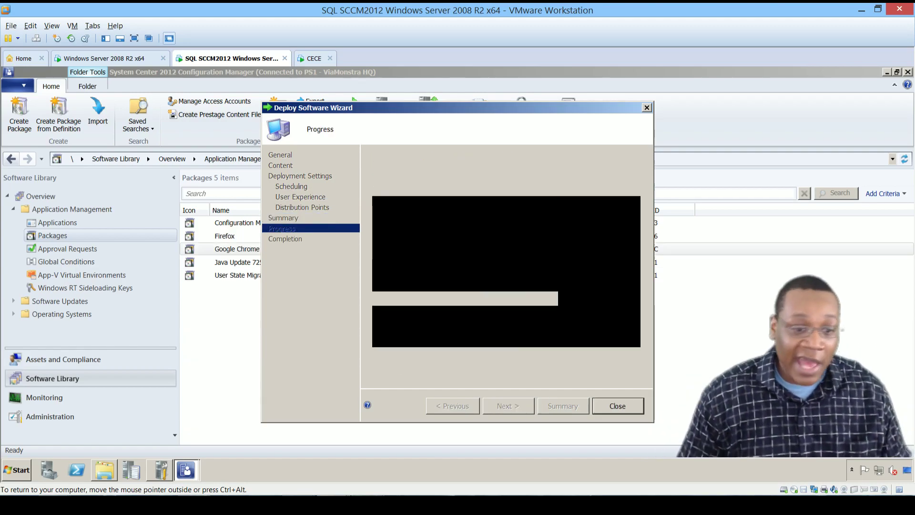
pyautogui.press('Return')
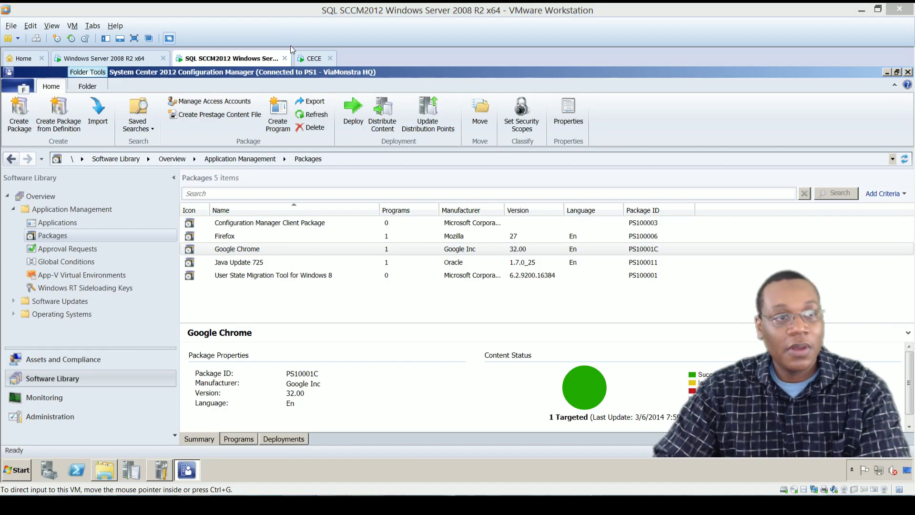
# Switch to the CECE virtual machine and open the Configuration Manager client properties from the System and Security settings.
pyautogui.click(314, 61)
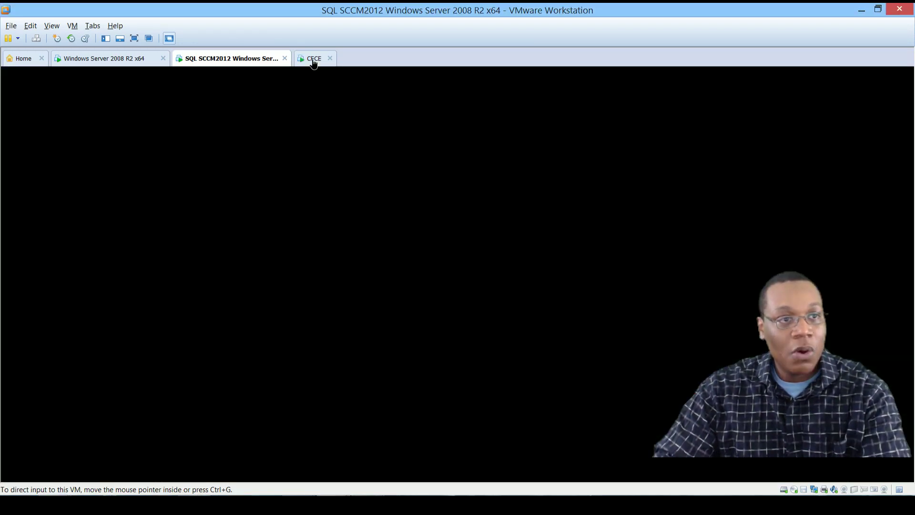
pyautogui.click(14, 473)
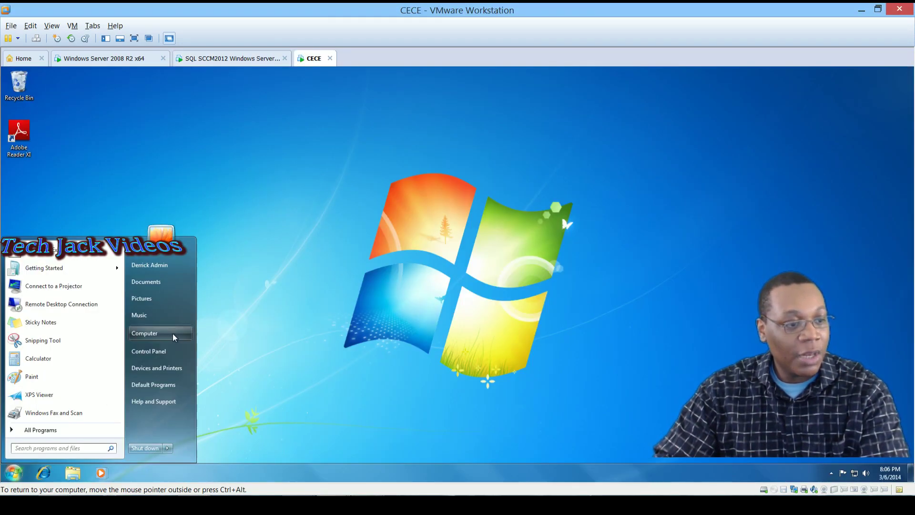
pyautogui.click(152, 351)
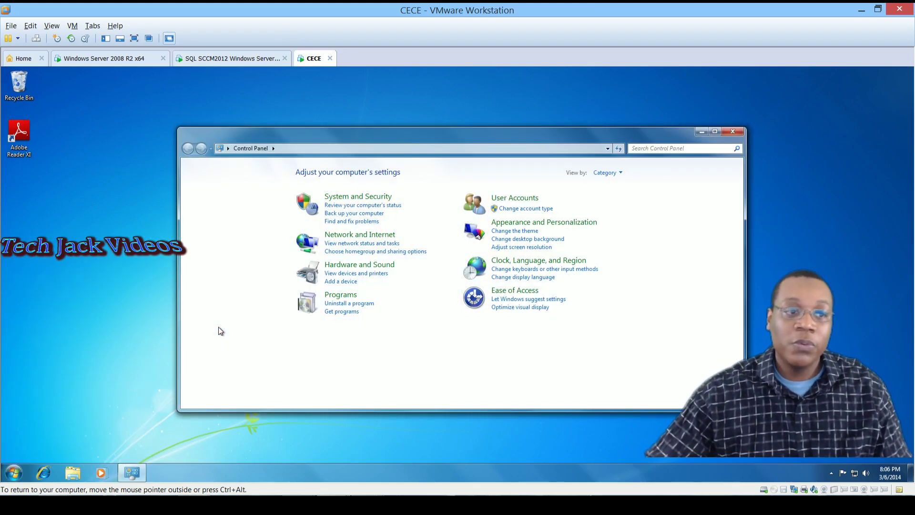
pyautogui.click(355, 197)
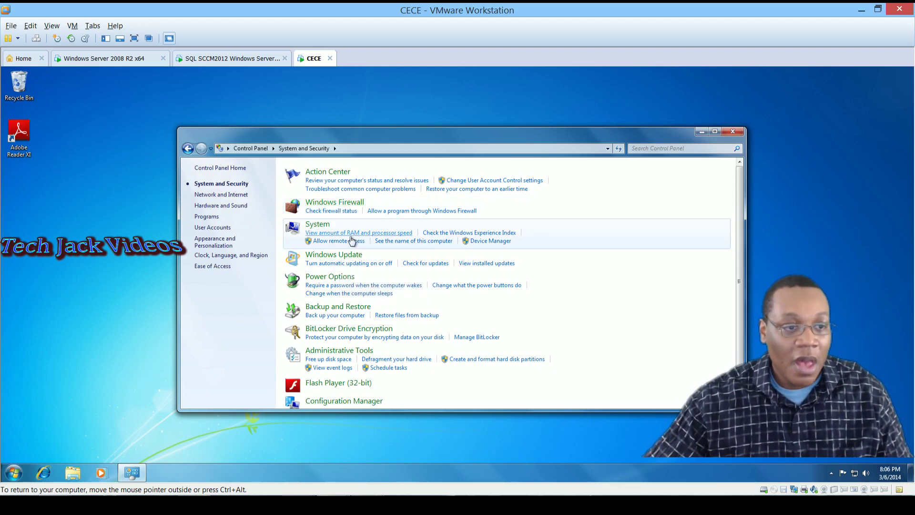
pyautogui.click(337, 403)
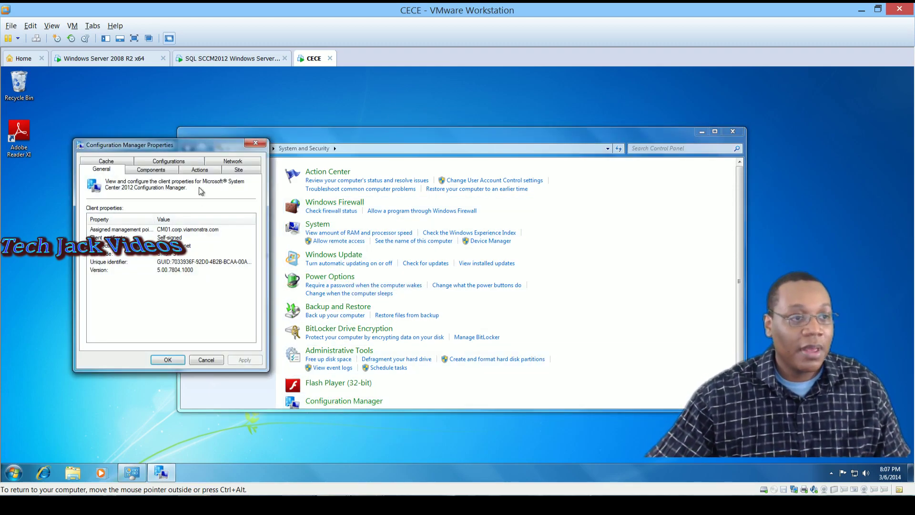
# Run the Machine Policy Retrieval & Evaluation Cycle action on the client and close the Configuration Manager properties.
pyautogui.click(204, 170)
pyautogui.moveTo(198, 148); pyautogui.dragTo(330, 159)
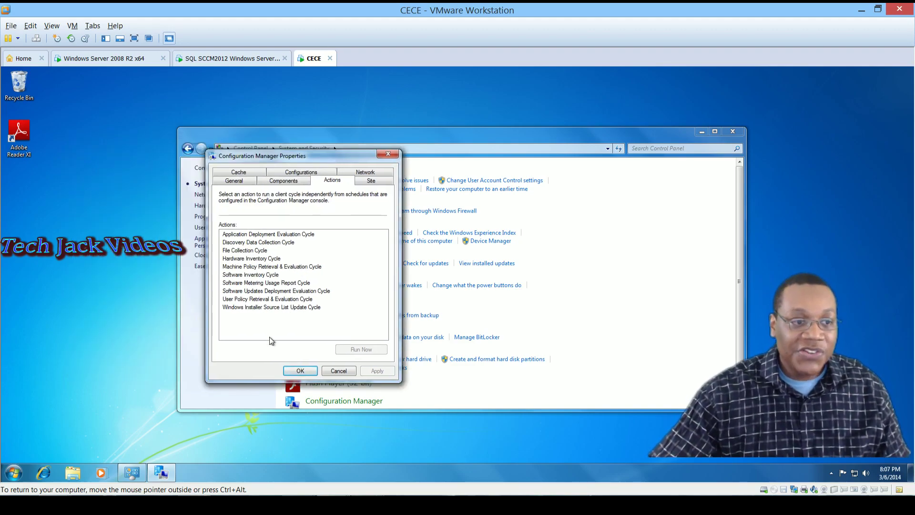
pyautogui.click(298, 268)
pyautogui.click(362, 350)
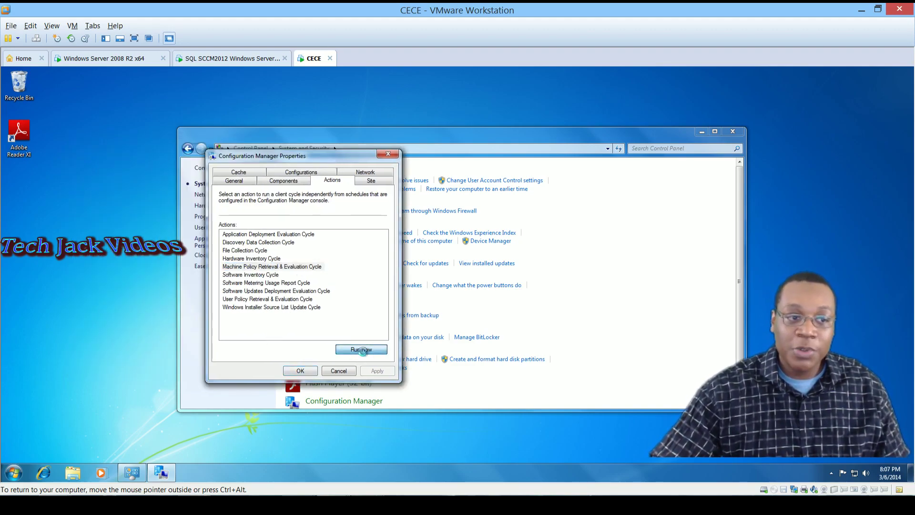
pyautogui.click(546, 304)
pyautogui.click(299, 372)
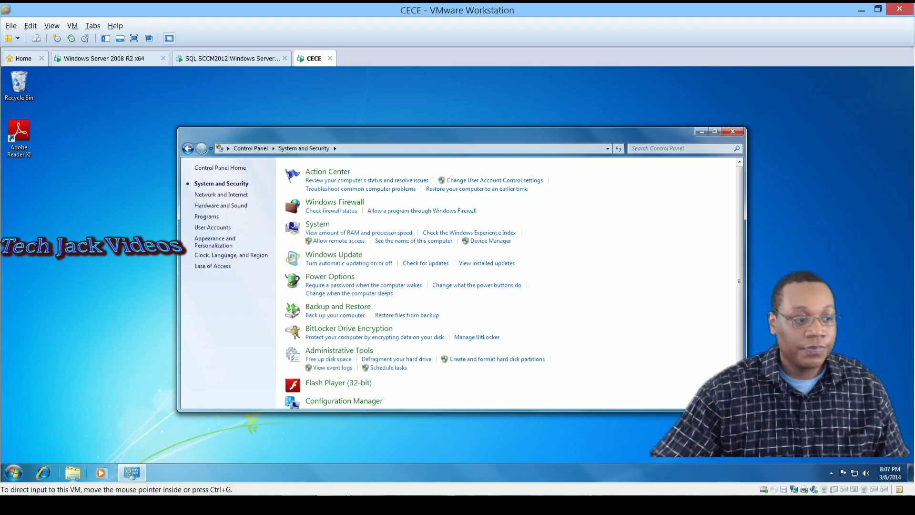
# Find and open Software Center, put the Control Panel window away, and view the installation status of the deployed software.
pyautogui.click(14, 473)
pyautogui.click(36, 448)
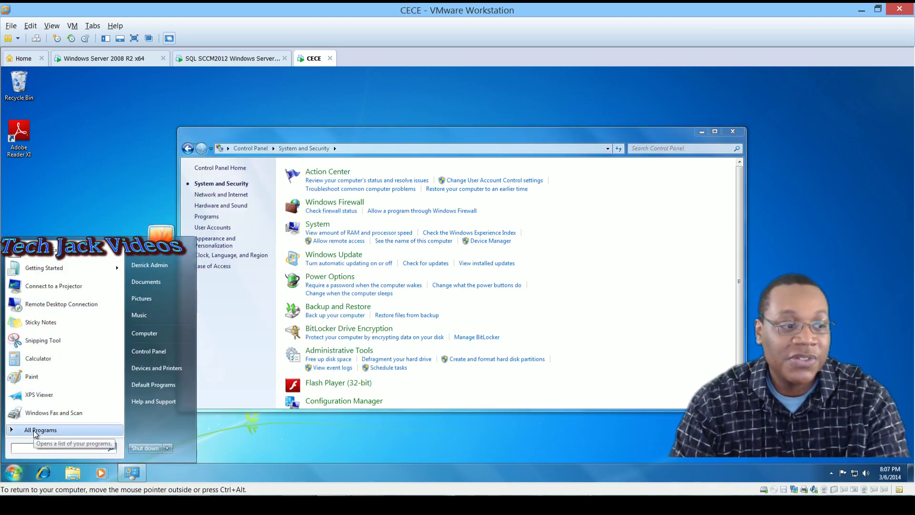
pyautogui.click(33, 430)
pyautogui.write('soft')
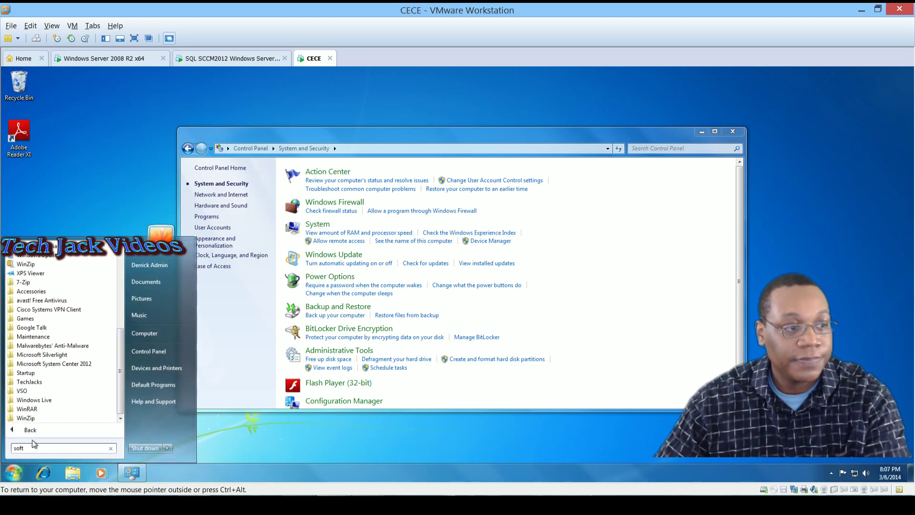
pyautogui.write('w')
pyautogui.click(56, 263)
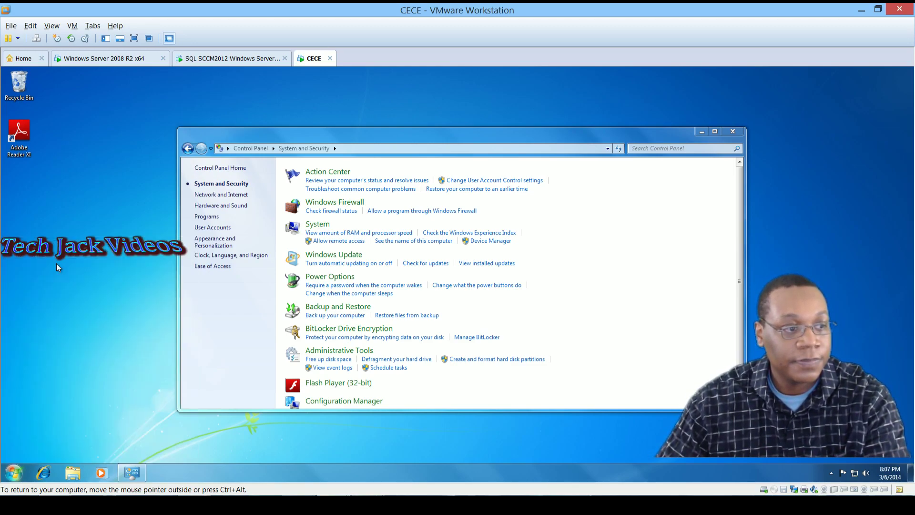
pyautogui.click(700, 131)
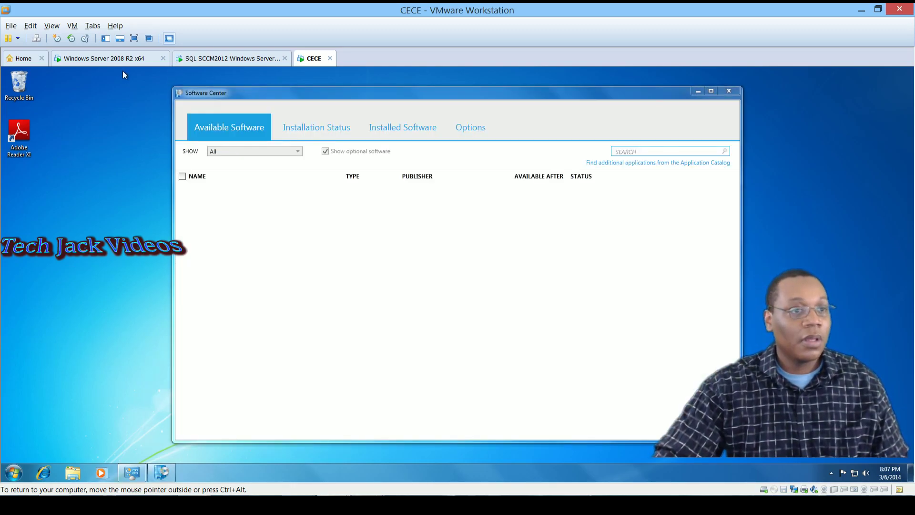
pyautogui.click(313, 129)
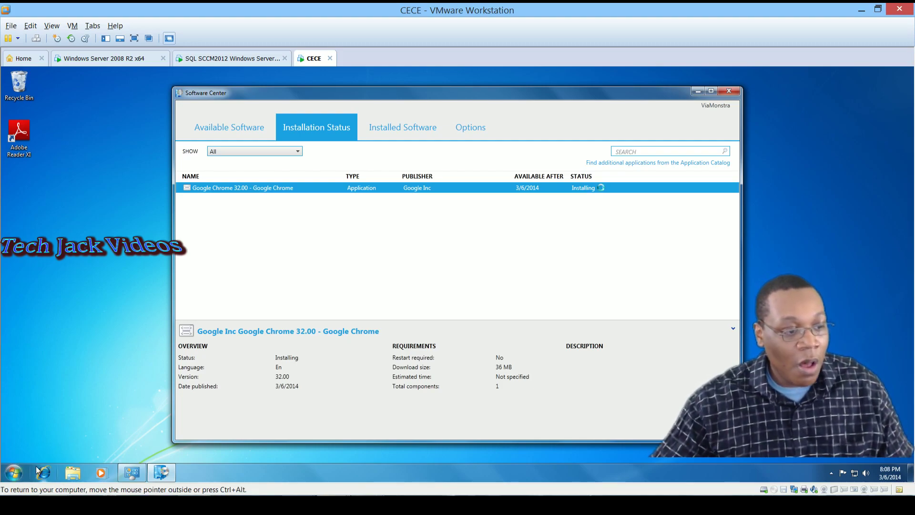
# Browse the local disk to the client log folder C:\Windows\CCM\Logs.
pyautogui.click(17, 472)
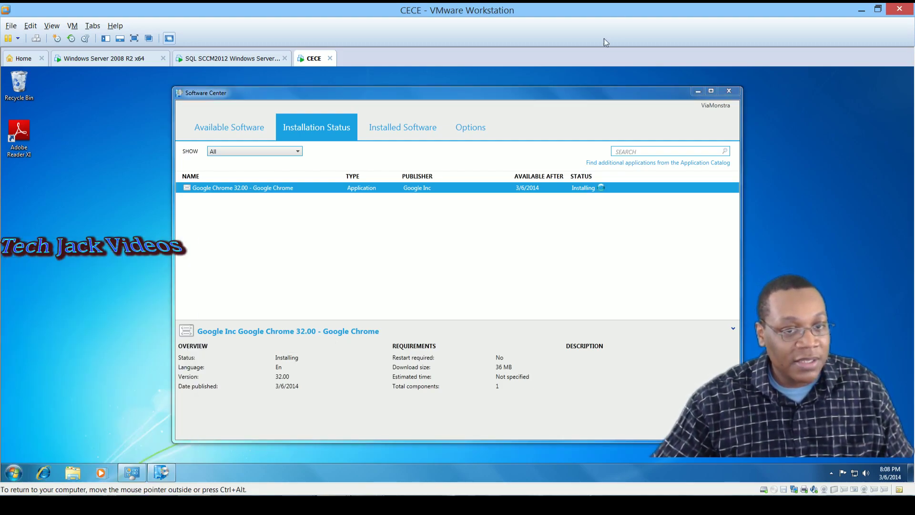
pyautogui.click(331, 209)
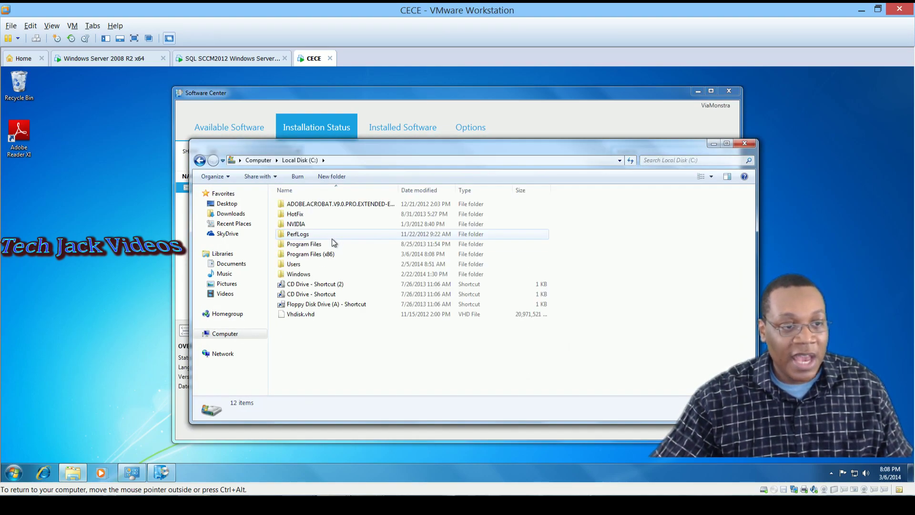
pyautogui.doubleClick(319, 273)
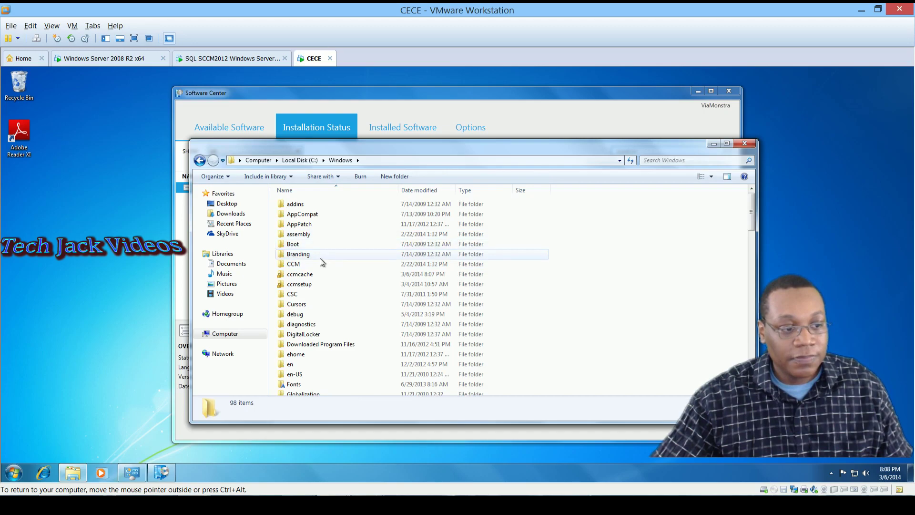
pyautogui.scroll(-1, 317, 341)
pyautogui.scroll(-3, 318, 343)
pyautogui.scroll(3, 314, 295)
pyautogui.doubleClick(329, 232)
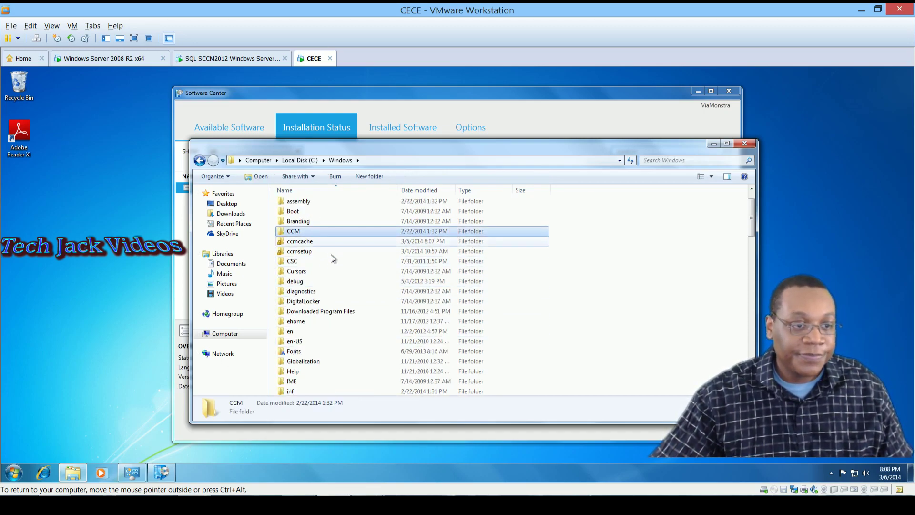
pyautogui.doubleClick(326, 246)
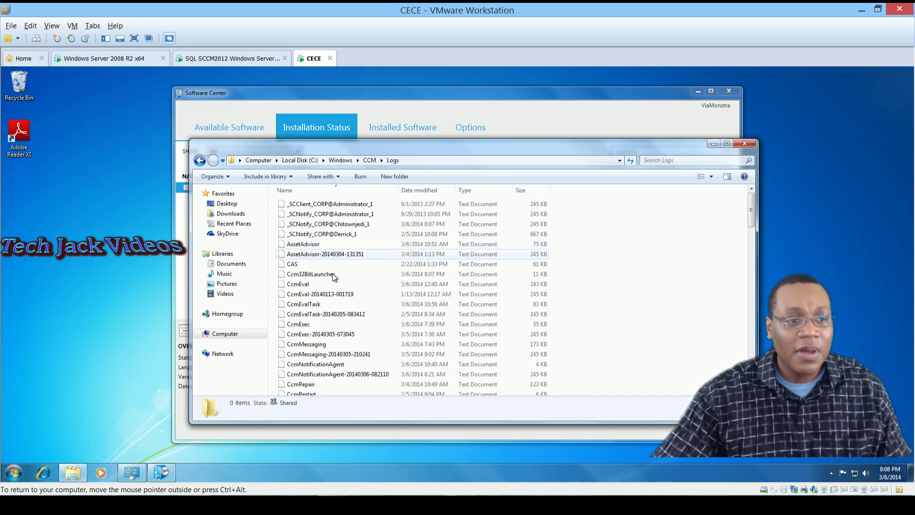
# Find the current execmgr log in the Logs folder and open it.
pyautogui.scroll(-3, 299, 342)
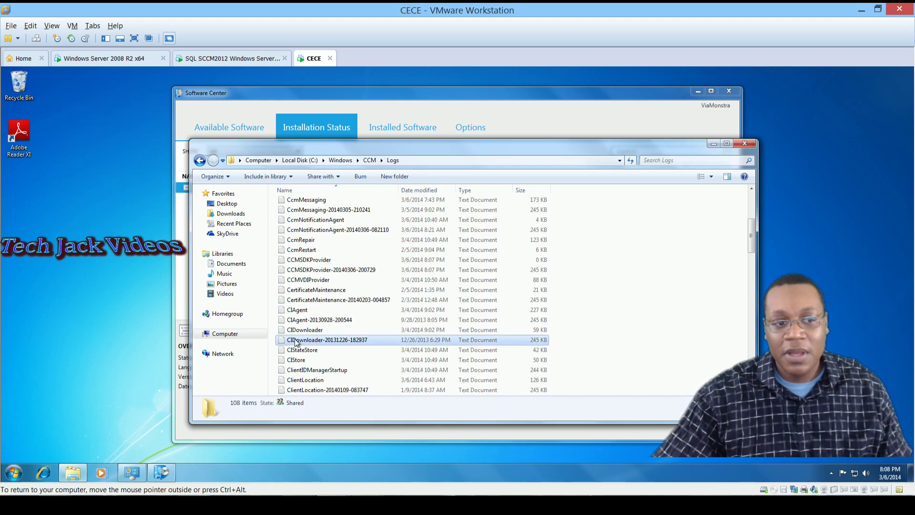
pyautogui.click(301, 340)
pyautogui.scroll(-3, 302, 341)
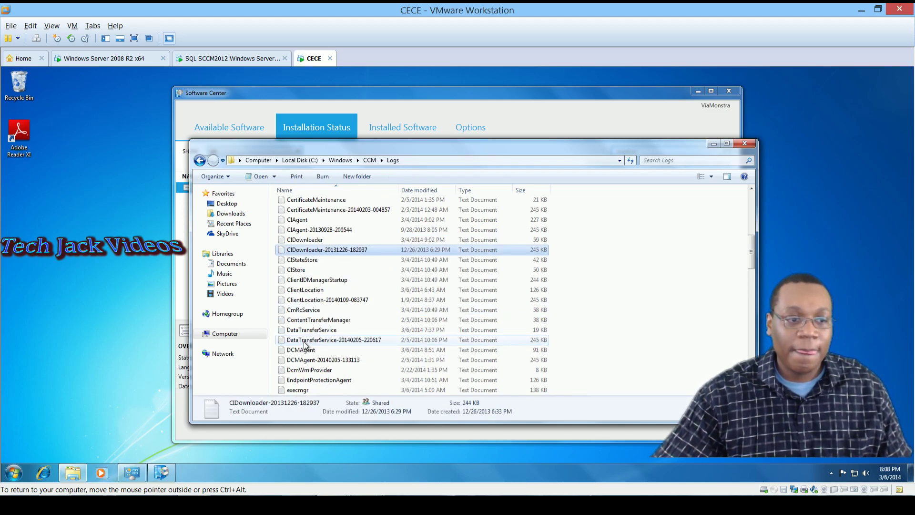
pyautogui.scroll(-2, 304, 342)
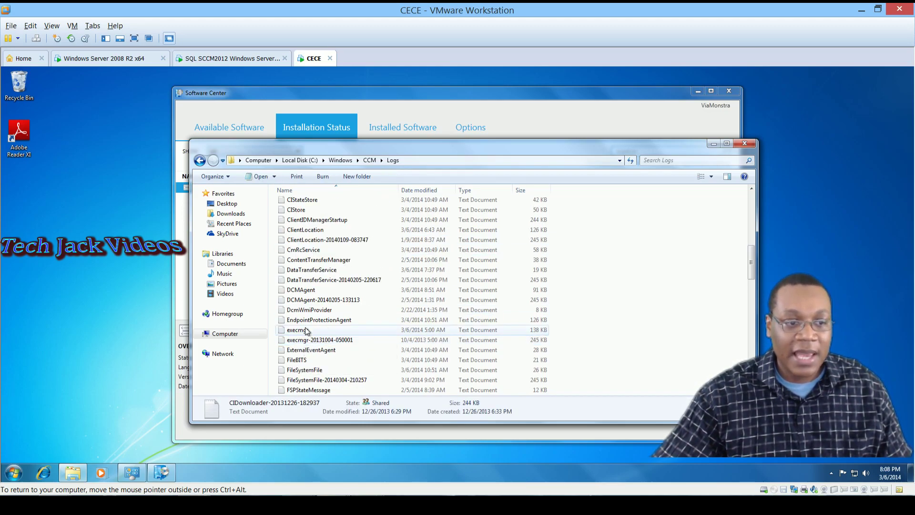
pyautogui.doubleClick(306, 330)
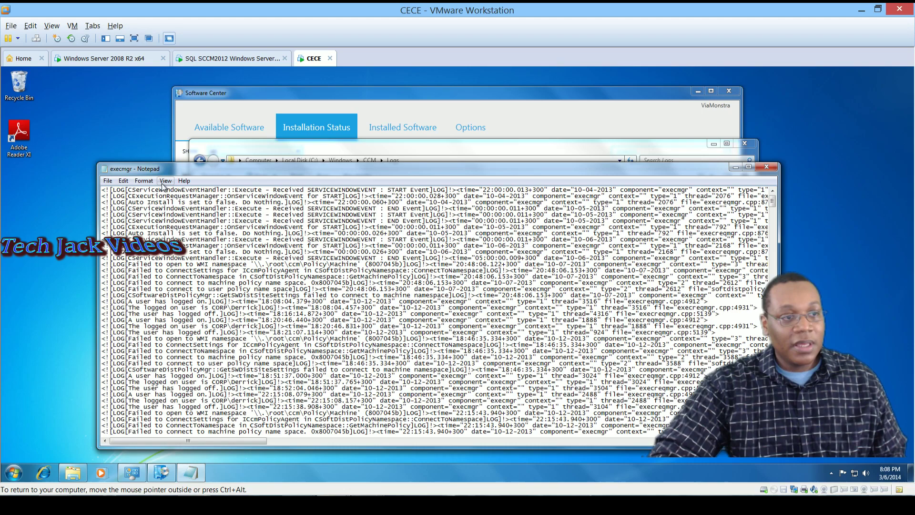
# Enable Word Wrap for the execmgr log and go to its latest entries at the end.
pyautogui.click(143, 182)
pyautogui.click(162, 191)
pyautogui.scroll(-20, 308, 252)
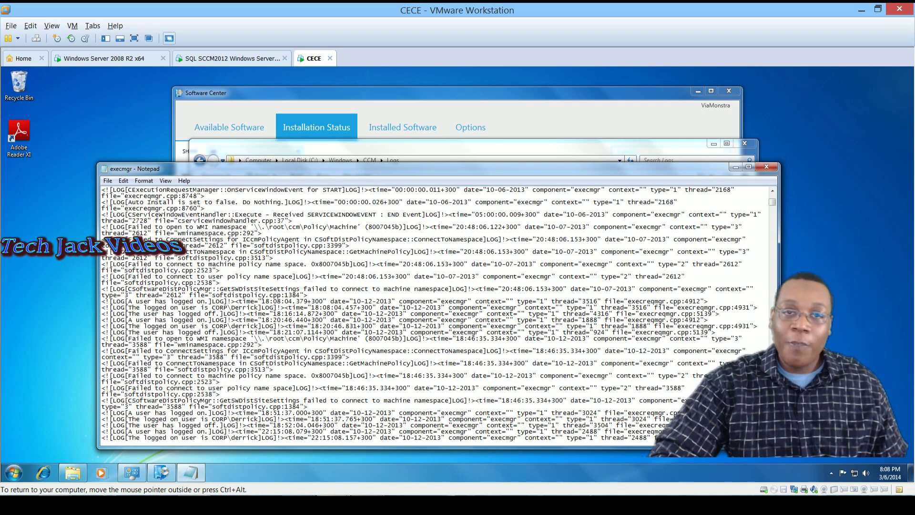
pyautogui.moveTo(773, 207); pyautogui.dragTo(773, 437)
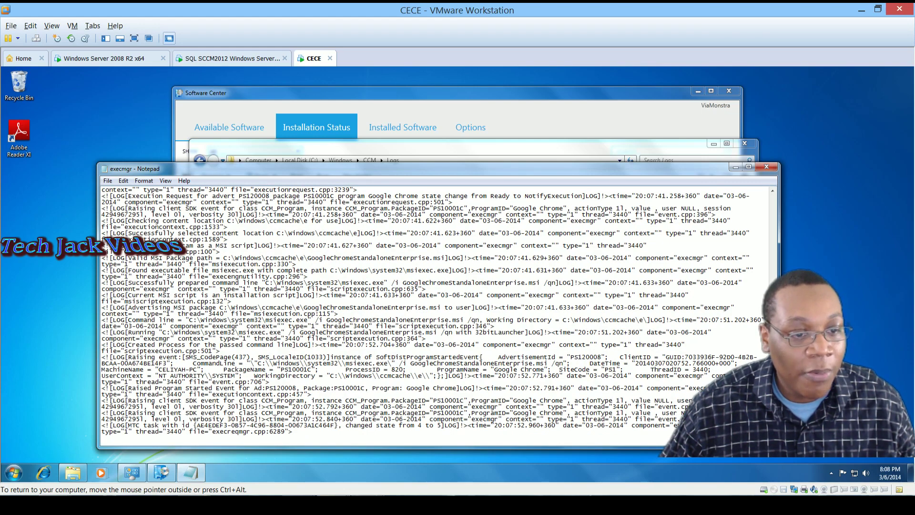
# Examine the Google Chrome entries in the log, highlighting the msiexec.exe /i GoogleChromeStandaloneEnterprise.msi /qn command line.
pyautogui.moveTo(303, 308); pyautogui.dragTo(472, 308)
pyautogui.click(373, 364)
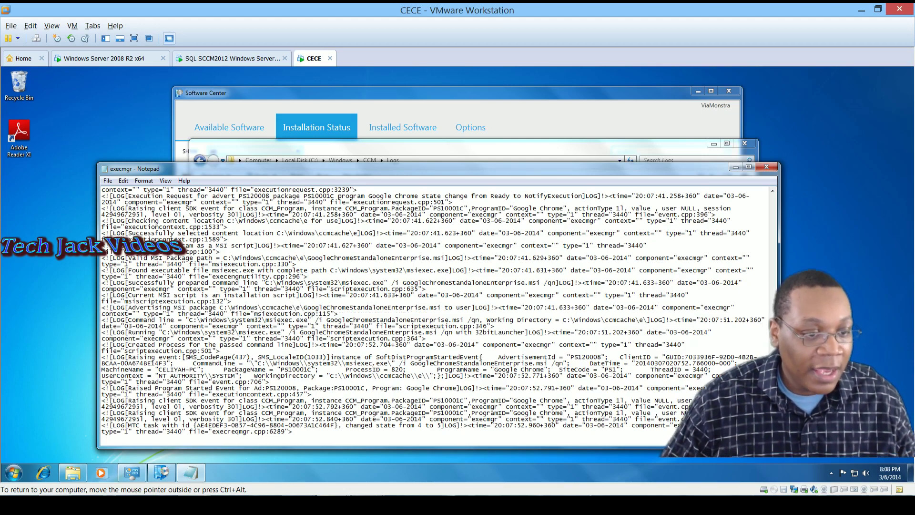
pyautogui.moveTo(330, 357); pyautogui.dragTo(434, 363)
pyautogui.click(434, 364)
pyautogui.moveTo(342, 364); pyautogui.dragTo(567, 364)
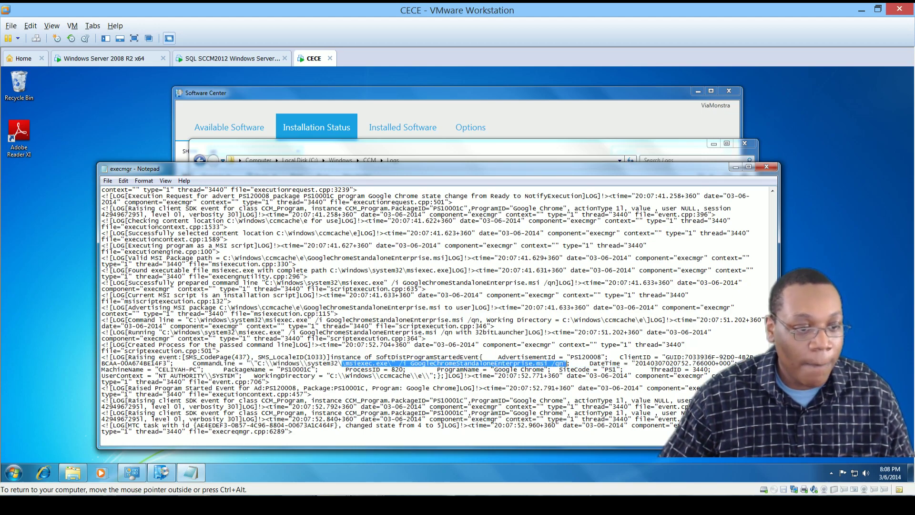
pyautogui.click(311, 396)
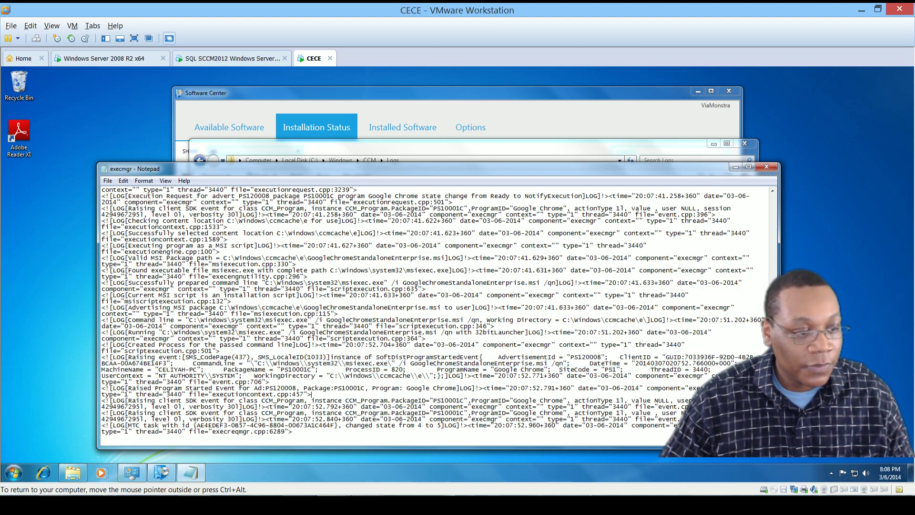
# Try to refresh the open execmgr log for newer entries and bring the Logs folder window forward.
pyautogui.click(324, 401)
pyautogui.press('F5')
pyautogui.scroll(-1, 429, 315)
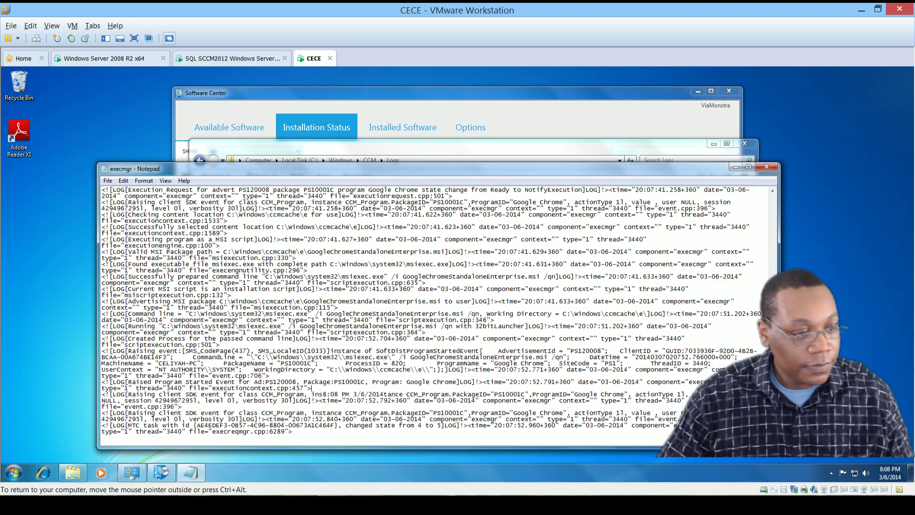
pyautogui.moveTo(498, 147); pyautogui.dragTo(519, 107)
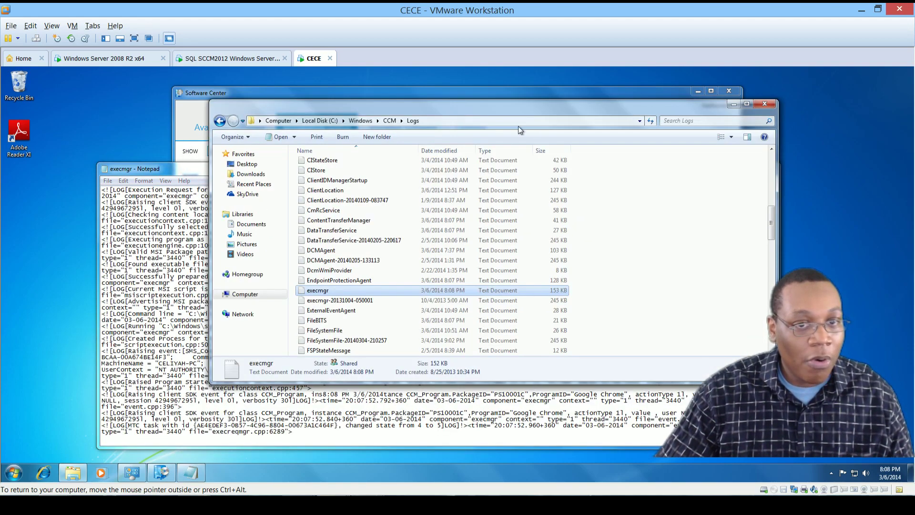
# Check the Google Chrome installation status in Software Center, trying another refresh of the execmgr log in between.
pyautogui.click(219, 94)
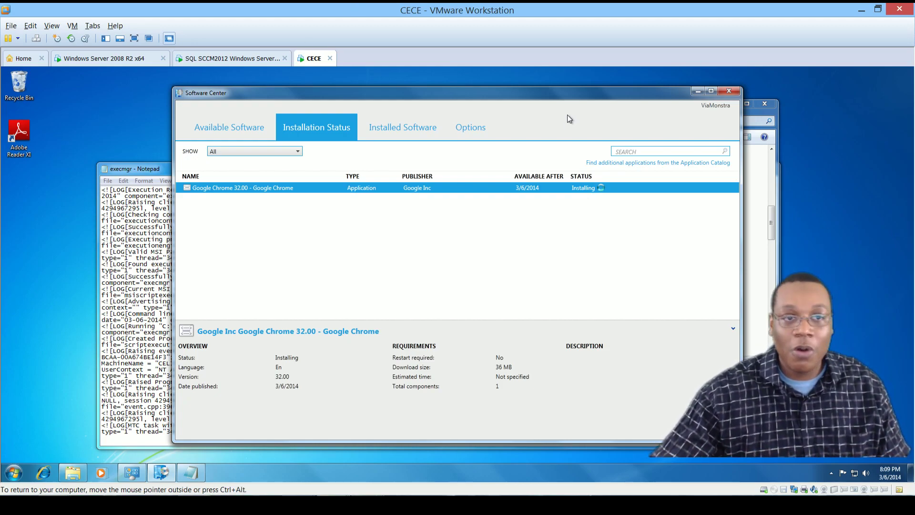
pyautogui.click(155, 174)
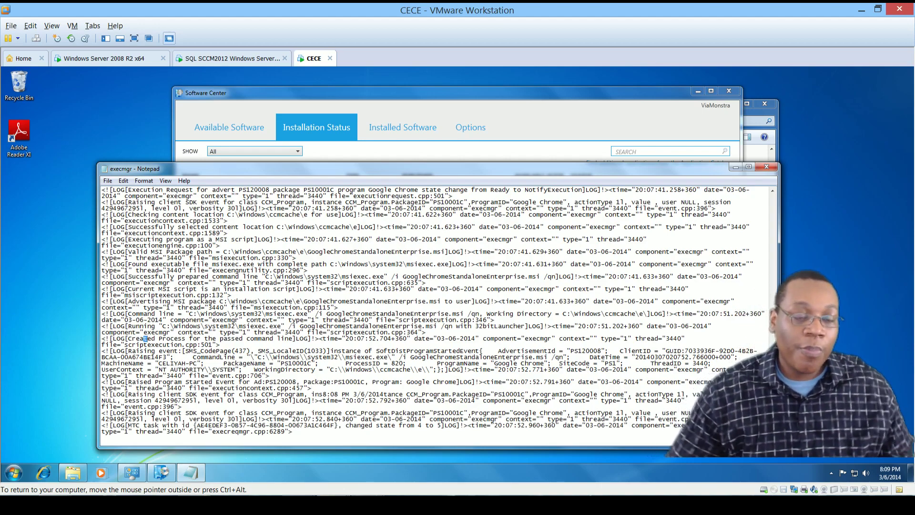
pyautogui.press('F5')
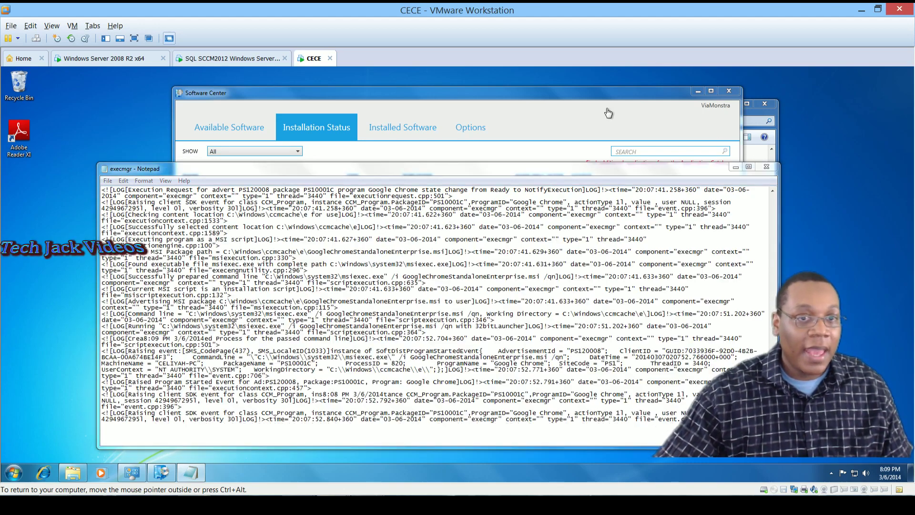
pyautogui.click(531, 145)
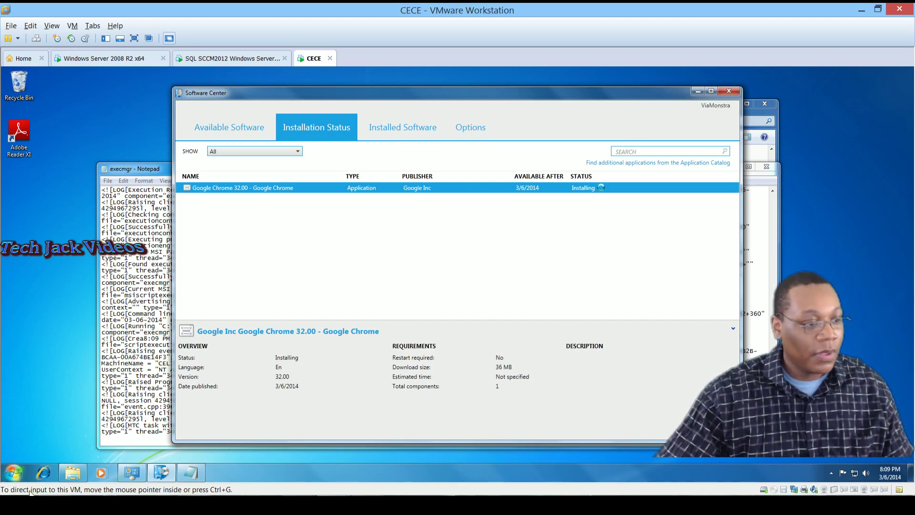
# Check the installed programs list for Google Chrome, and test the browser by launching it from its desktop shortcut and closing it.
pyautogui.click(13, 472)
pyautogui.click(39, 430)
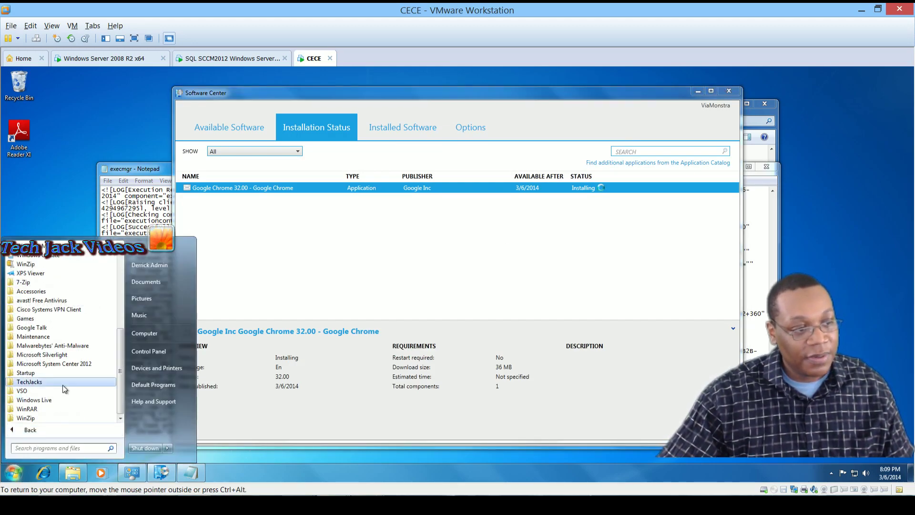
pyautogui.click(328, 263)
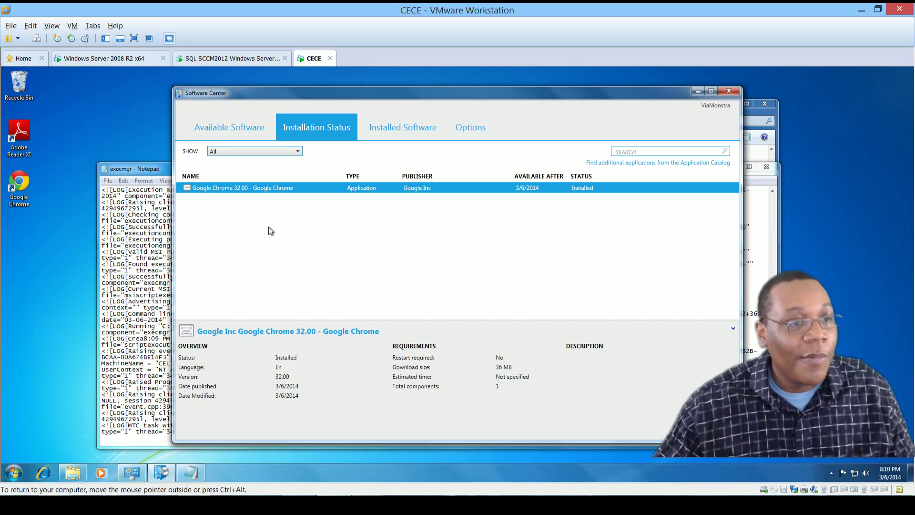
pyautogui.doubleClick(21, 189)
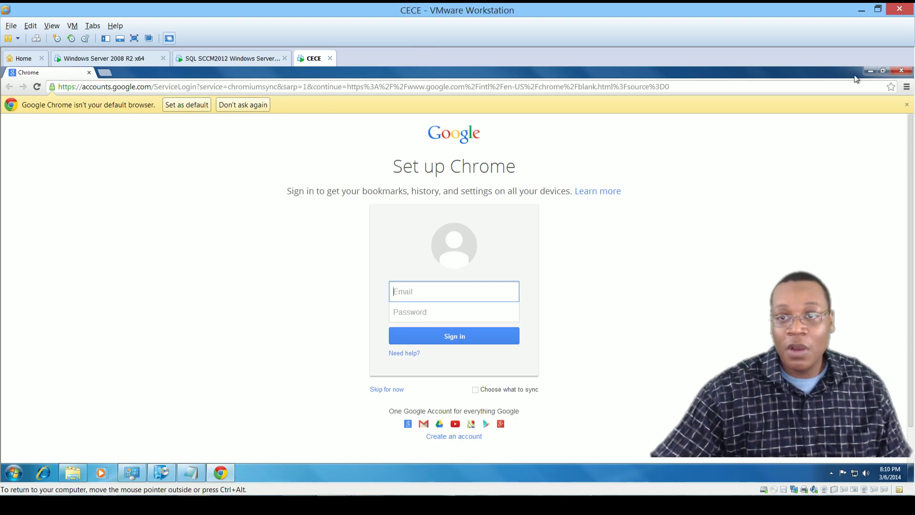
pyautogui.click(892, 72)
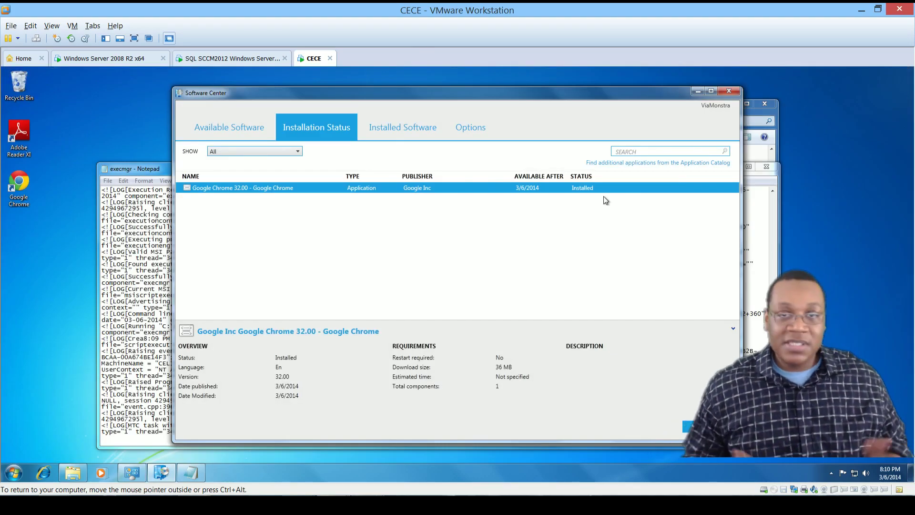